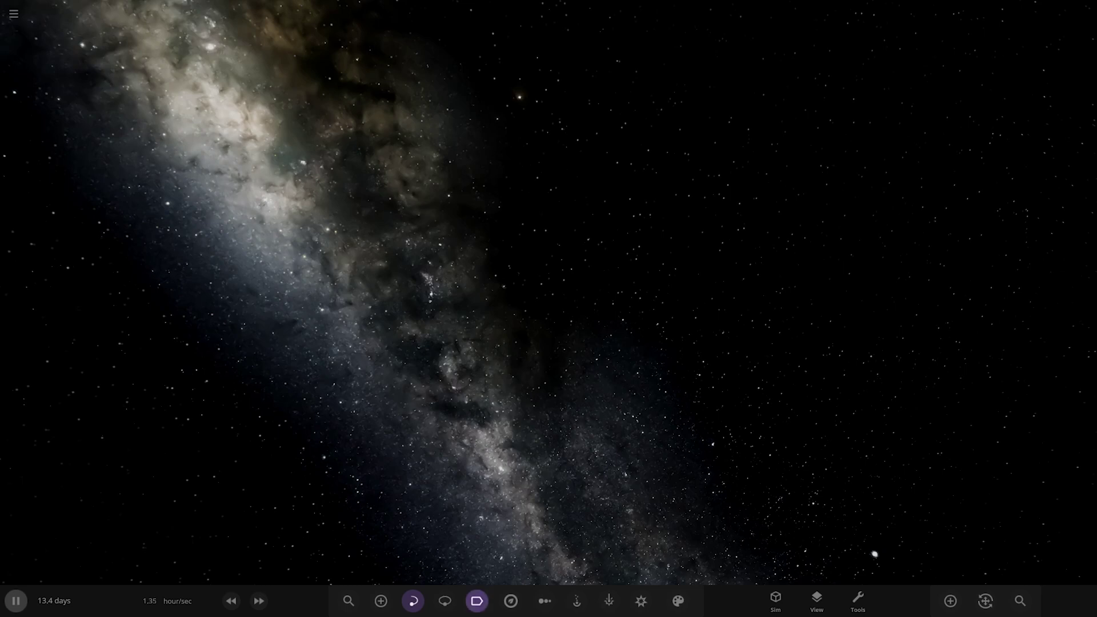
Open the Heklorat system simulation from the subscribed Workshop simulations and view its inner planets' orbits at an angle.
click(14, 13)
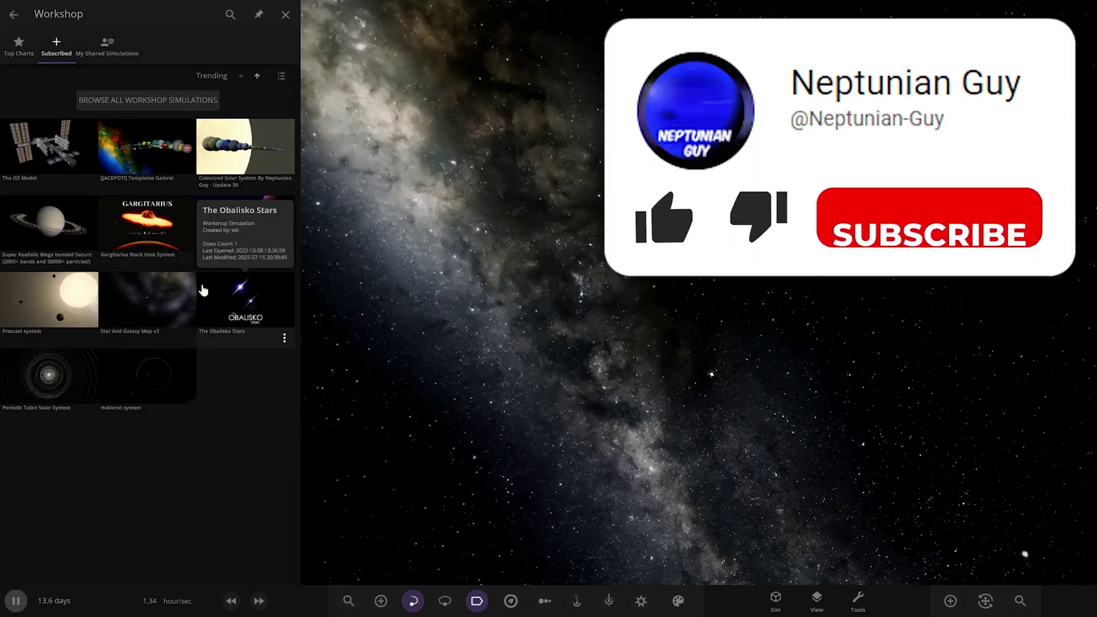
click(159, 402)
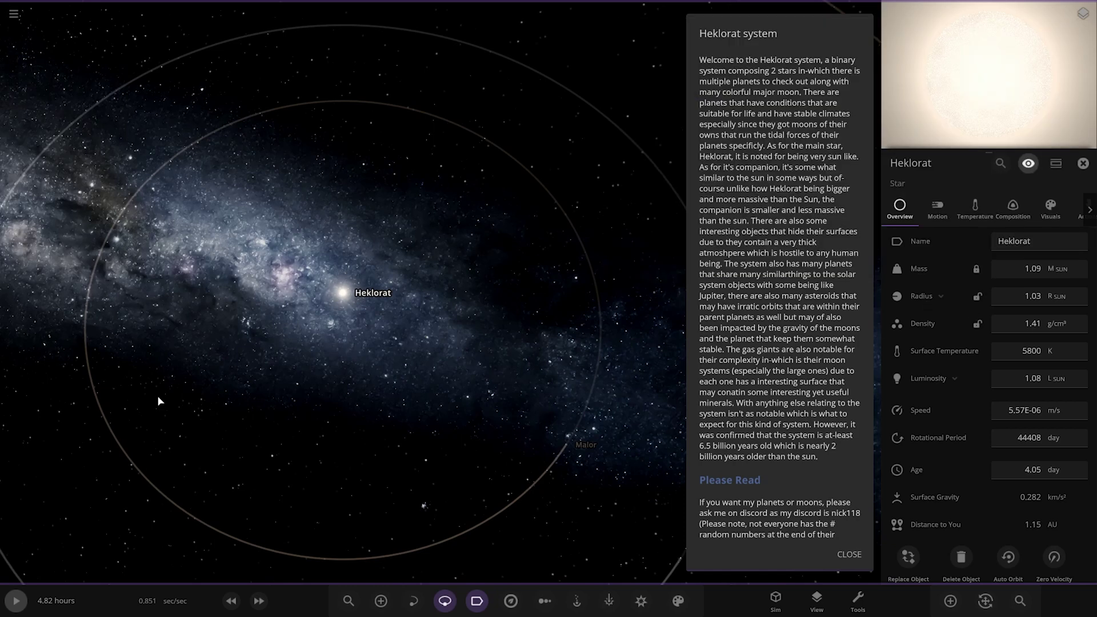
scroll(771, 358, down, 3)
scroll(770, 358, up, 3)
scroll(358, 312, up, 10)
drag(331, 369, 438, 352)
scroll(440, 357, down, 10)
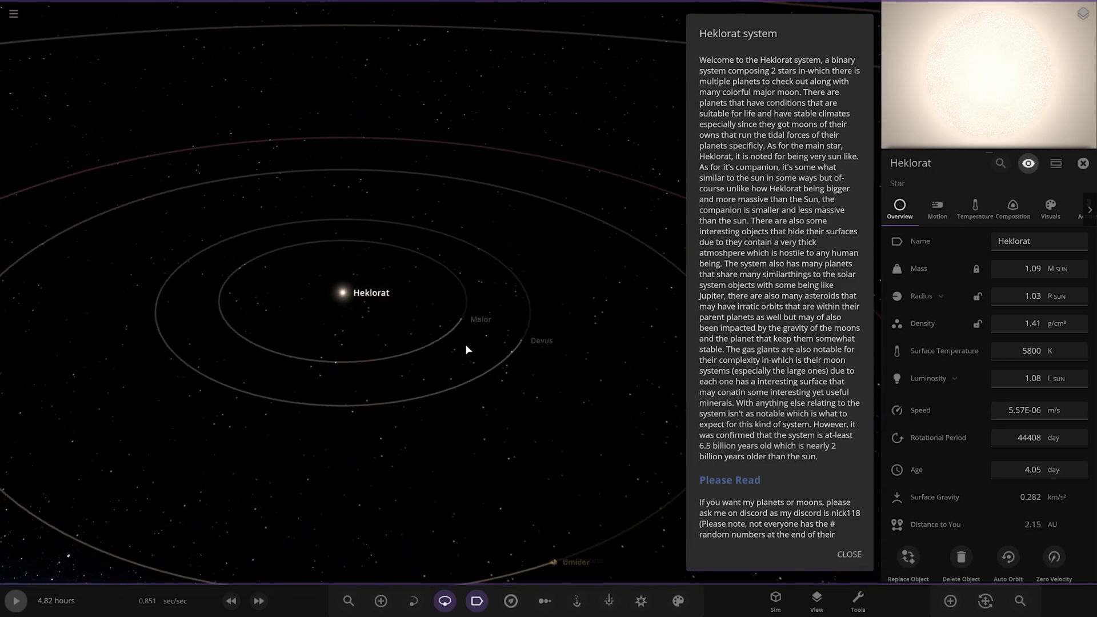
Read the Heklorat system description through to the end of its Please Read section and close it.
scroll(466, 345, down, 3)
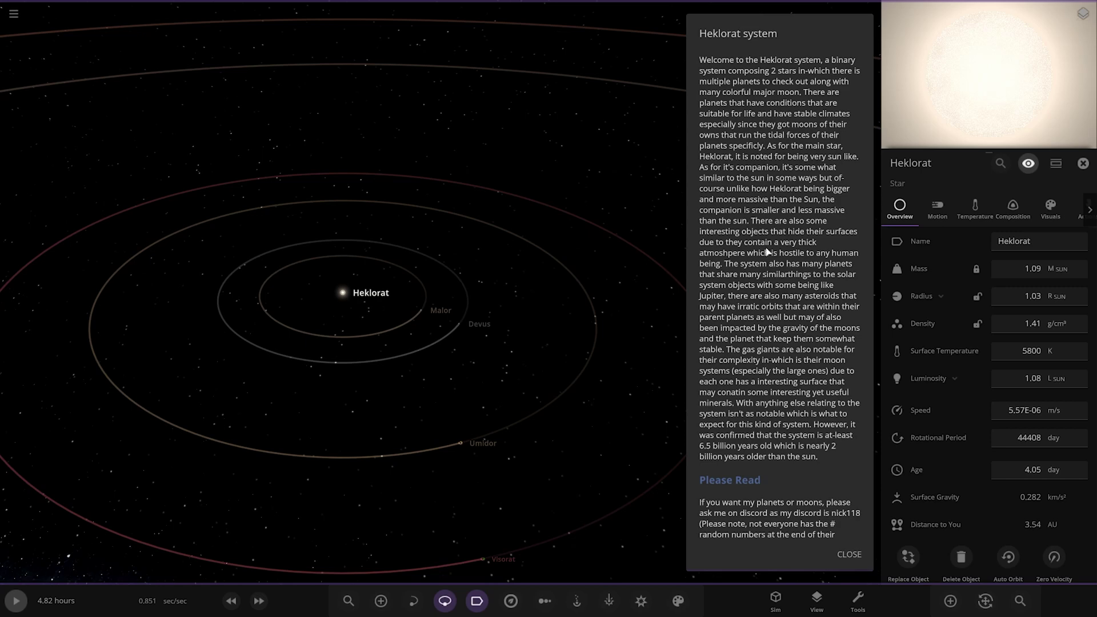
scroll(850, 388, down, 3)
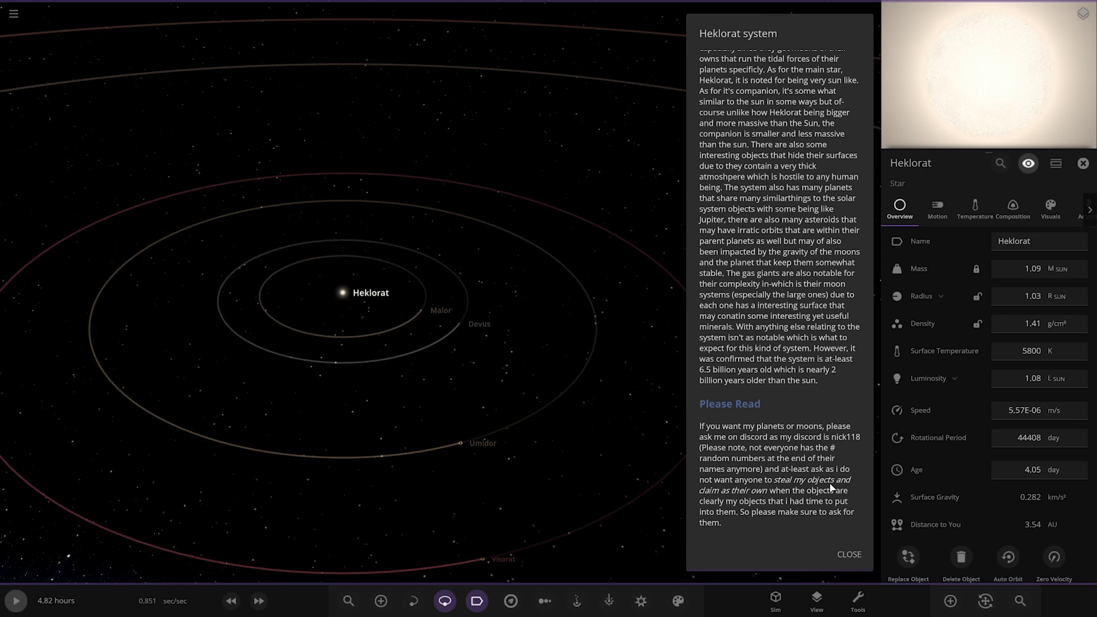
click(849, 554)
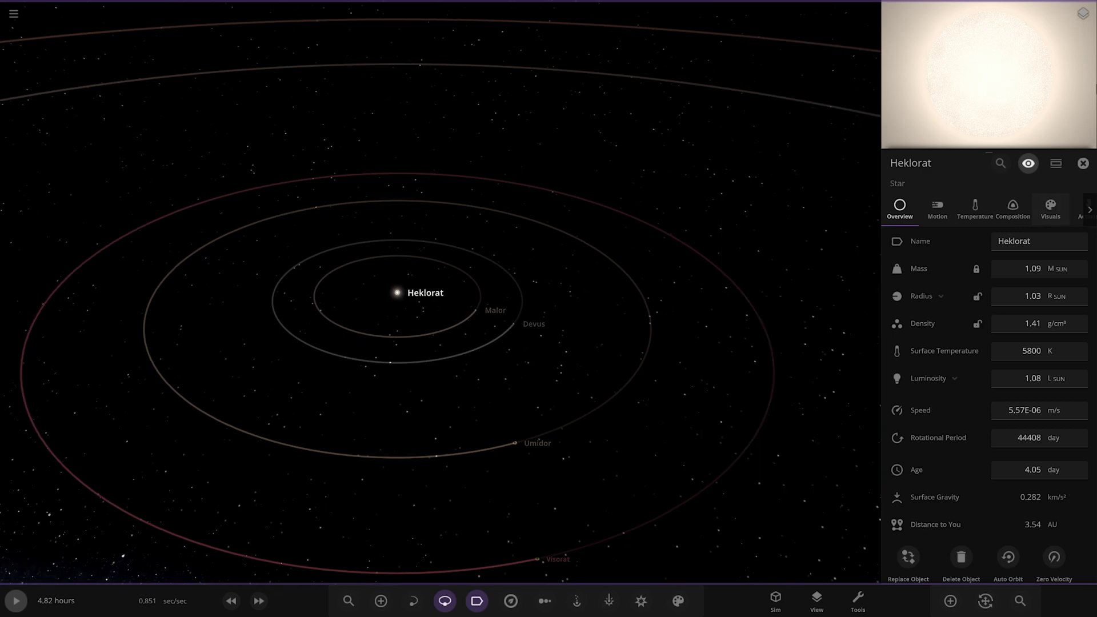
Fly to the planet Malor on the innermost orbit around Heklorat and close the object properties.
click(1083, 164)
scroll(598, 400, down, 5)
scroll(550, 366, down, 5)
scroll(550, 368, up, 10)
click(542, 312)
scroll(381, 174, down, 5)
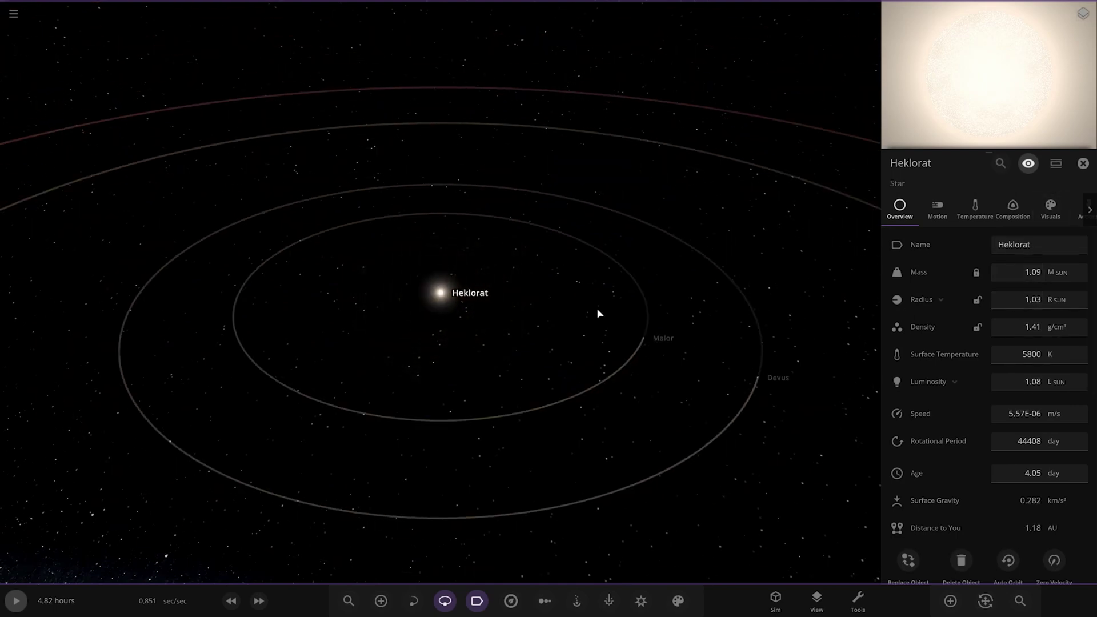
click(540, 311)
click(540, 312)
click(1084, 164)
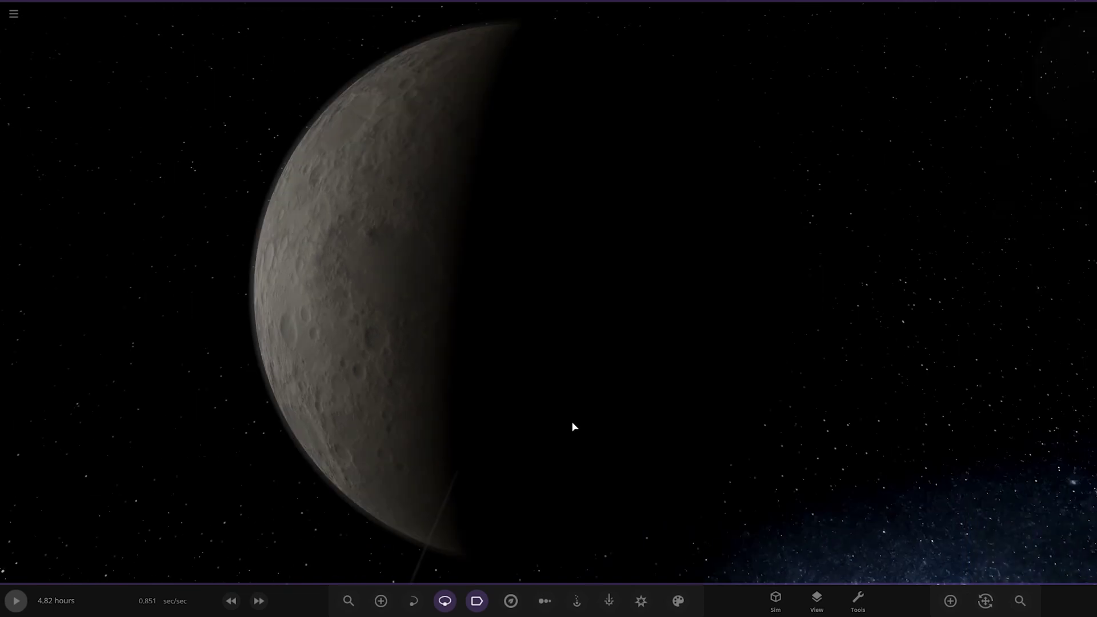
Hide the orbit lines and object labels for an unobstructed close-up of Malor.
scroll(551, 438, up, 3)
click(443, 601)
click(476, 601)
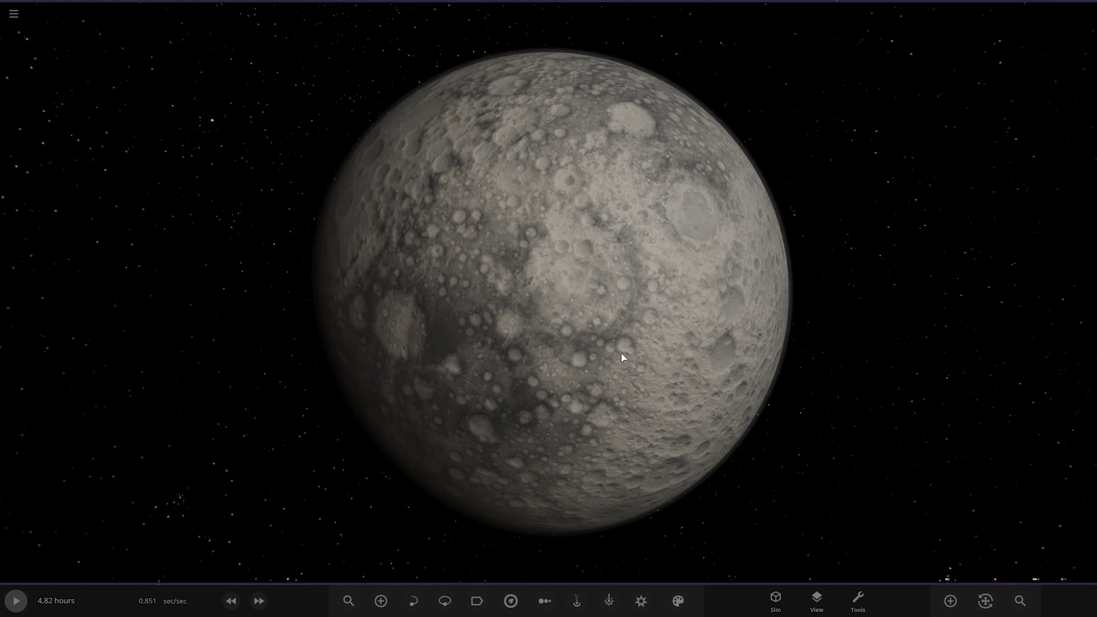
Examine Malor's cratered surface from several sides and bring up its overview properties.
drag(625, 350, 441, 421)
drag(568, 410, 519, 406)
click(569, 422)
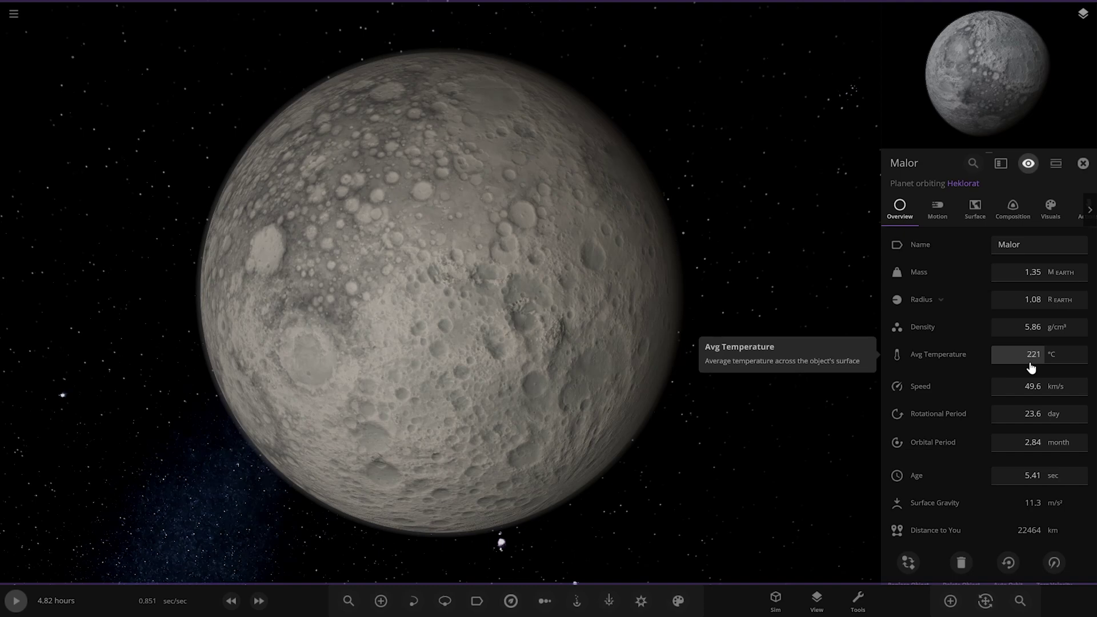
Turn on object trails and move from Malor to the neighbouring planet Devus.
scroll(602, 379, down, 5)
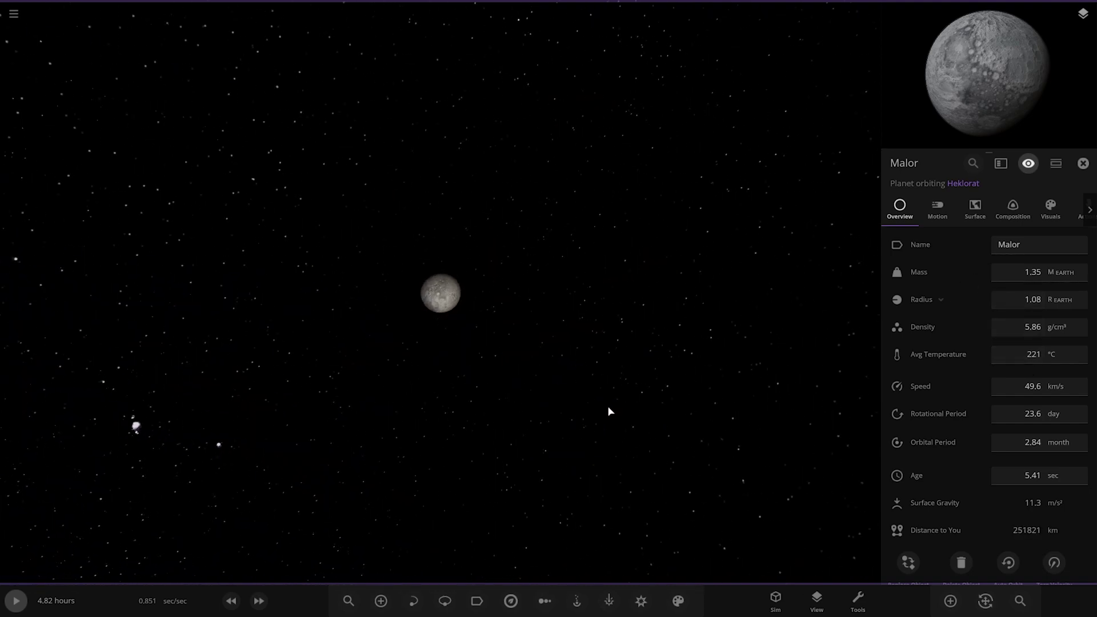
scroll(608, 405, down, 3)
drag(608, 406, 427, 561)
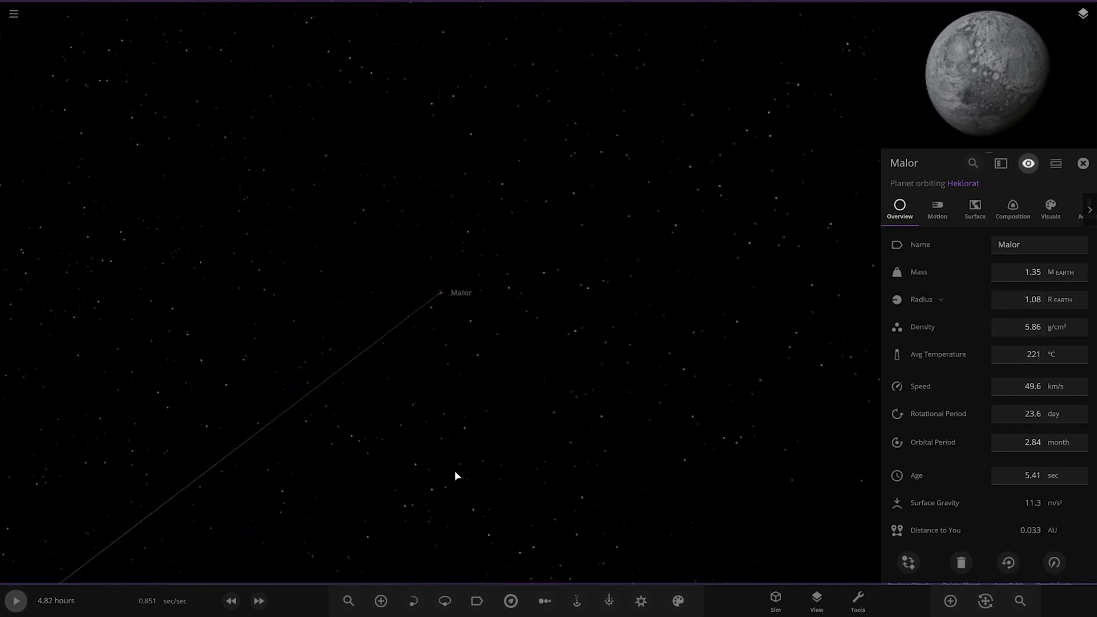
scroll(456, 461, down, 8)
drag(442, 319, 519, 424)
click(413, 601)
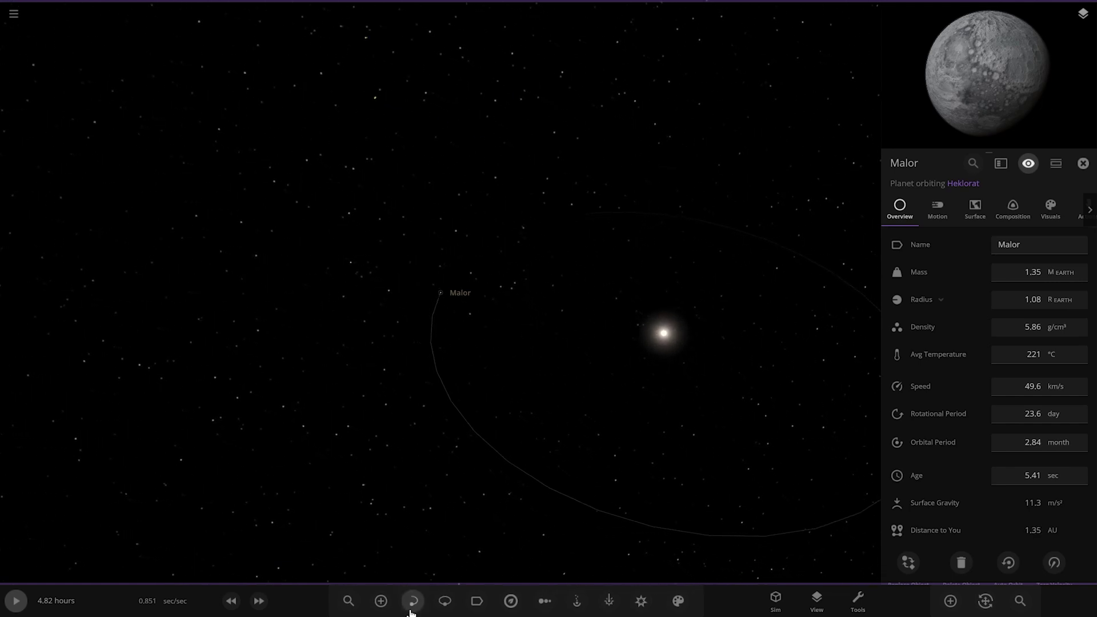
click(353, 265)
scroll(423, 462, down, 3)
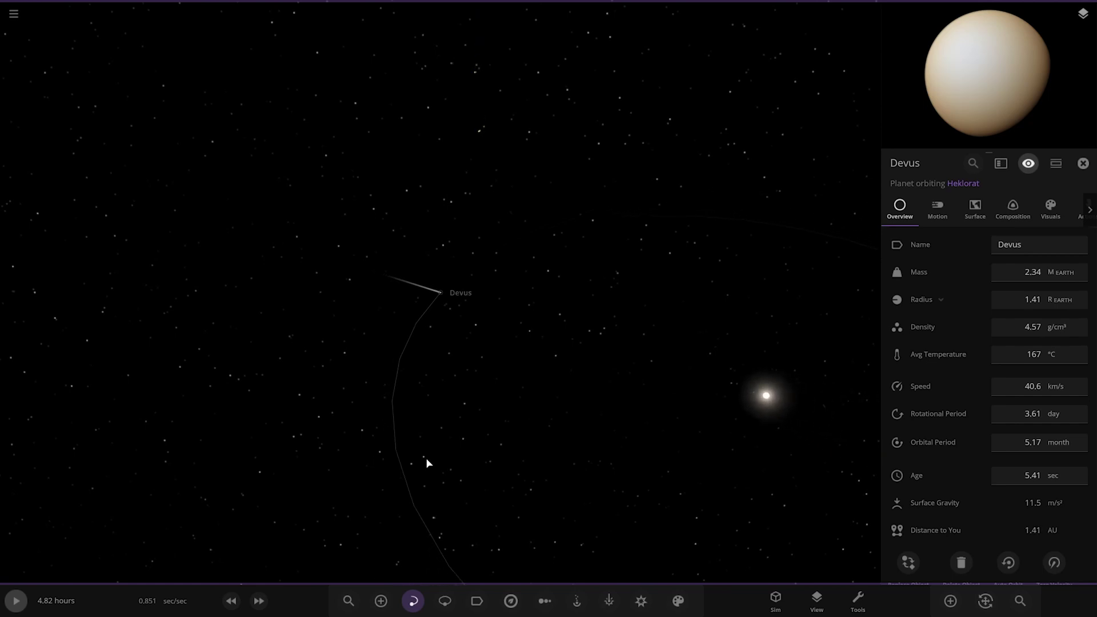
View Devus up close with both the object labels and trails turned off.
click(476, 600)
scroll(540, 359, up, 10)
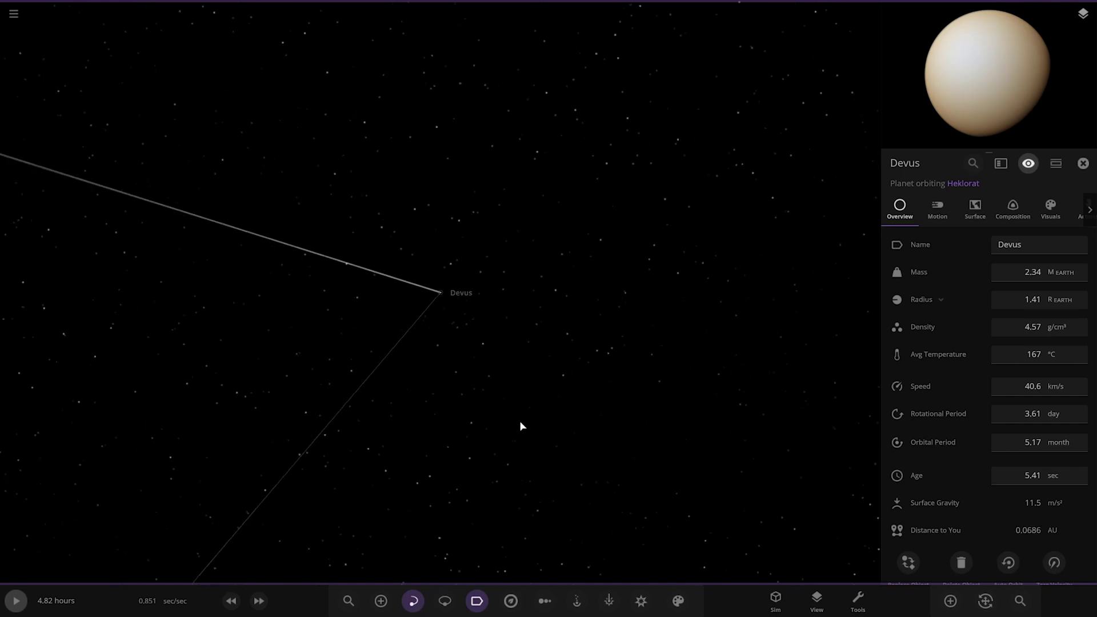
drag(521, 431, 518, 440)
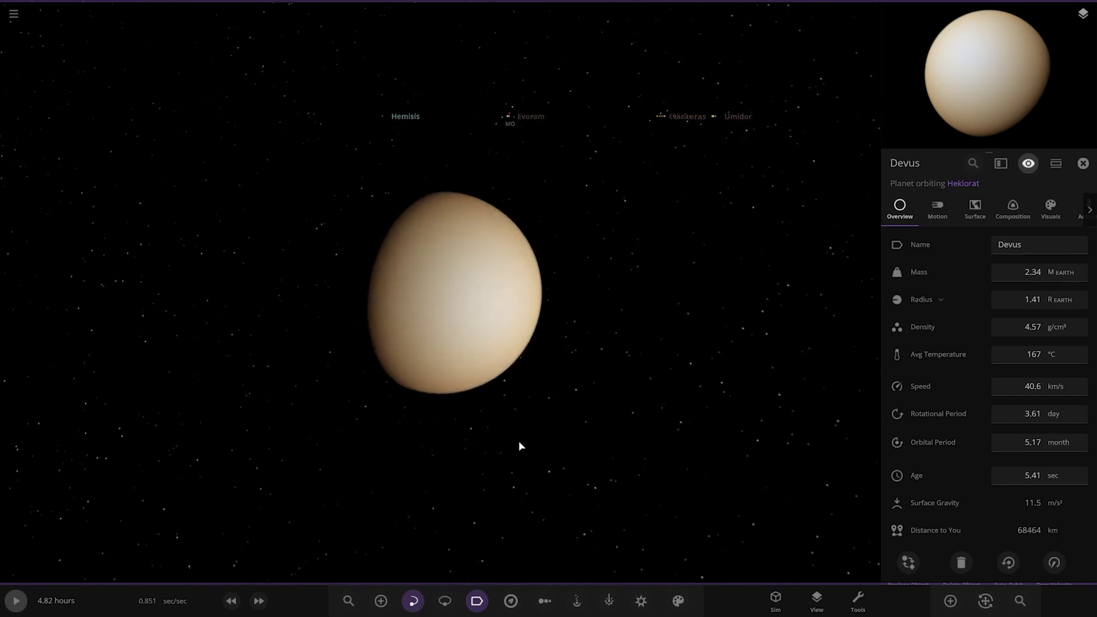
click(476, 597)
click(415, 597)
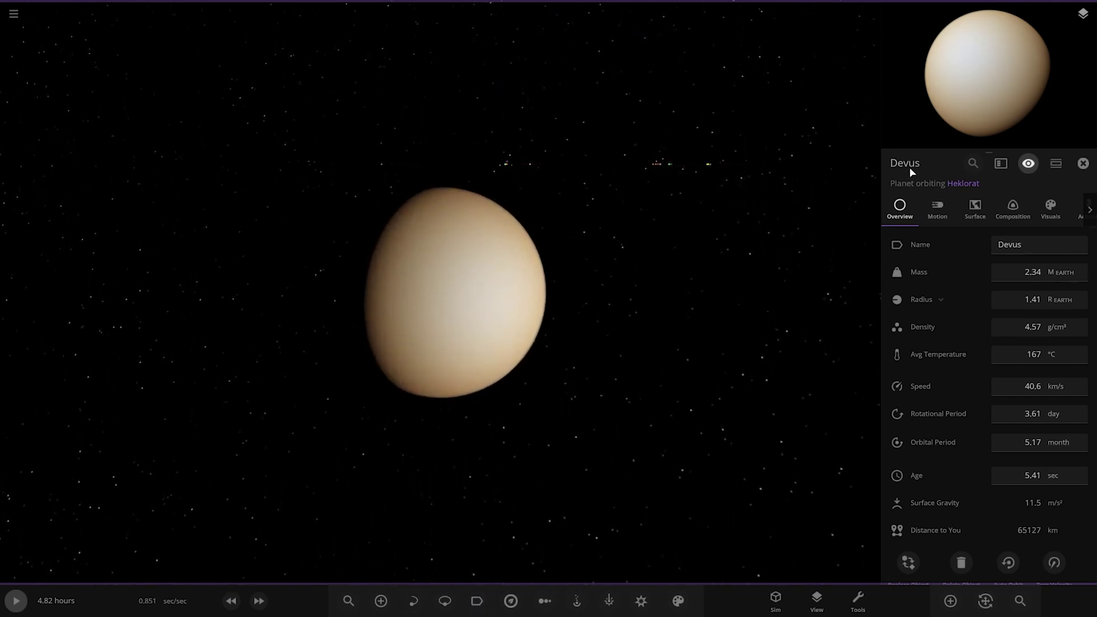
scroll(637, 395, up, 3)
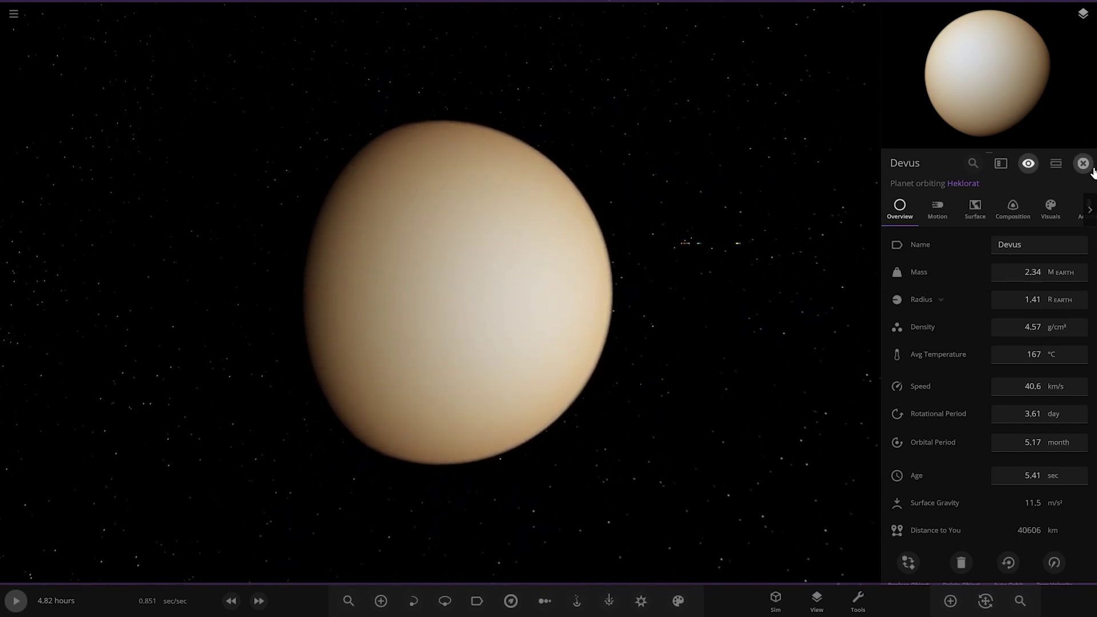
Hide Devus's Atmosphere and Clouds layers to inspect the bare surface, and restore both layers.
click(1052, 216)
click(897, 311)
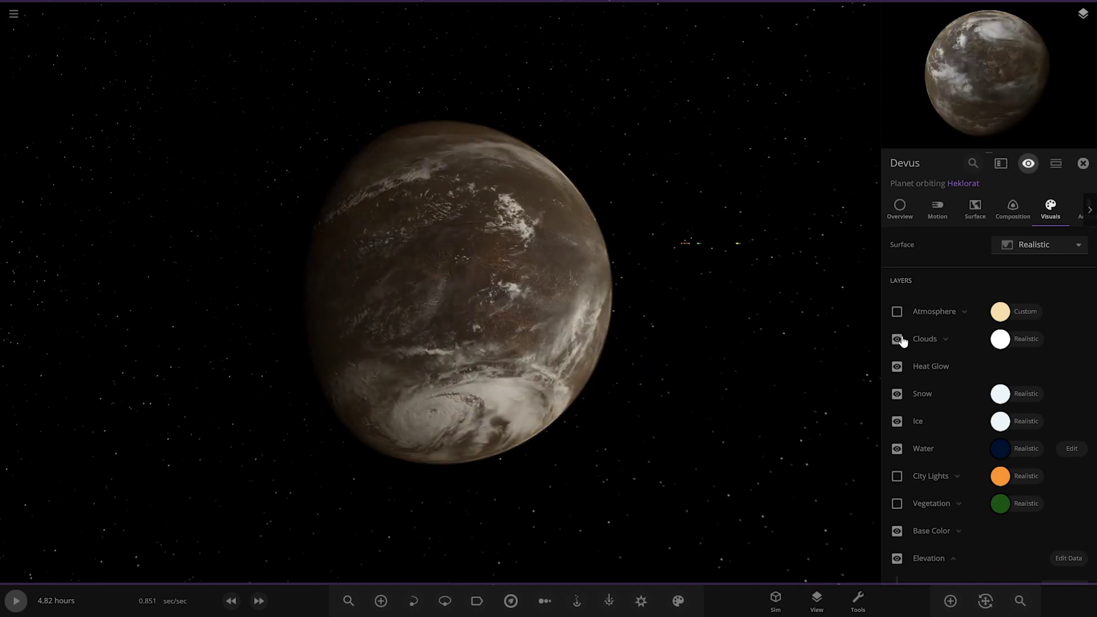
click(897, 339)
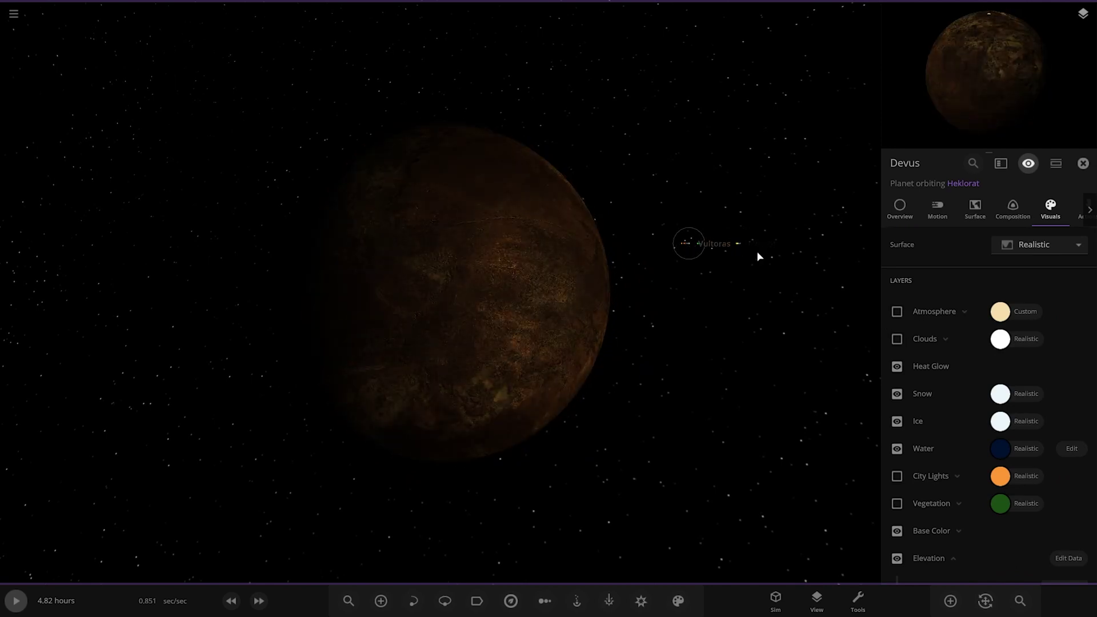
scroll(657, 420, up, 3)
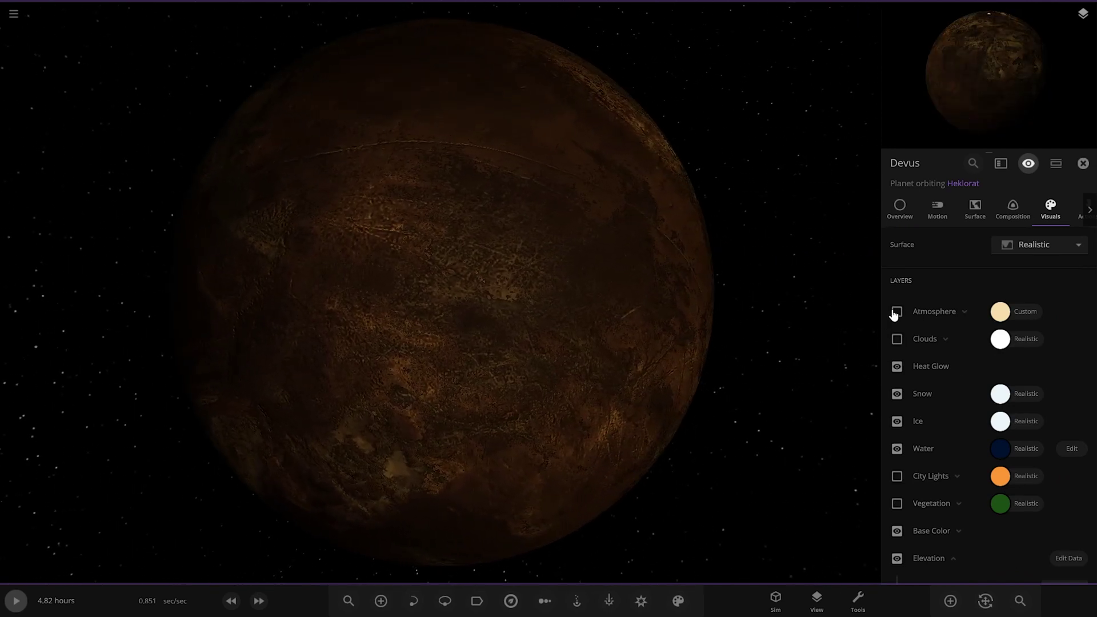
click(897, 311)
click(897, 339)
drag(677, 357, 860, 372)
click(902, 209)
Turn the object labels back on and fly from Devus to the planet Umidor.
scroll(472, 425, down, 10)
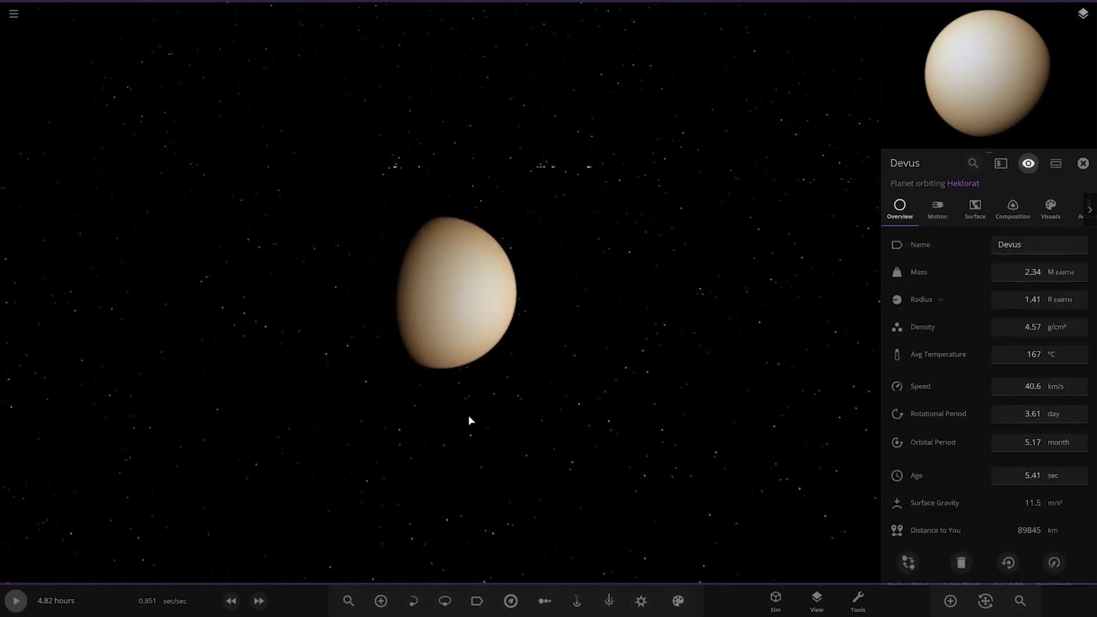
drag(468, 413, 437, 572)
click(477, 600)
scroll(463, 379, down, 5)
scroll(497, 428, down, 3)
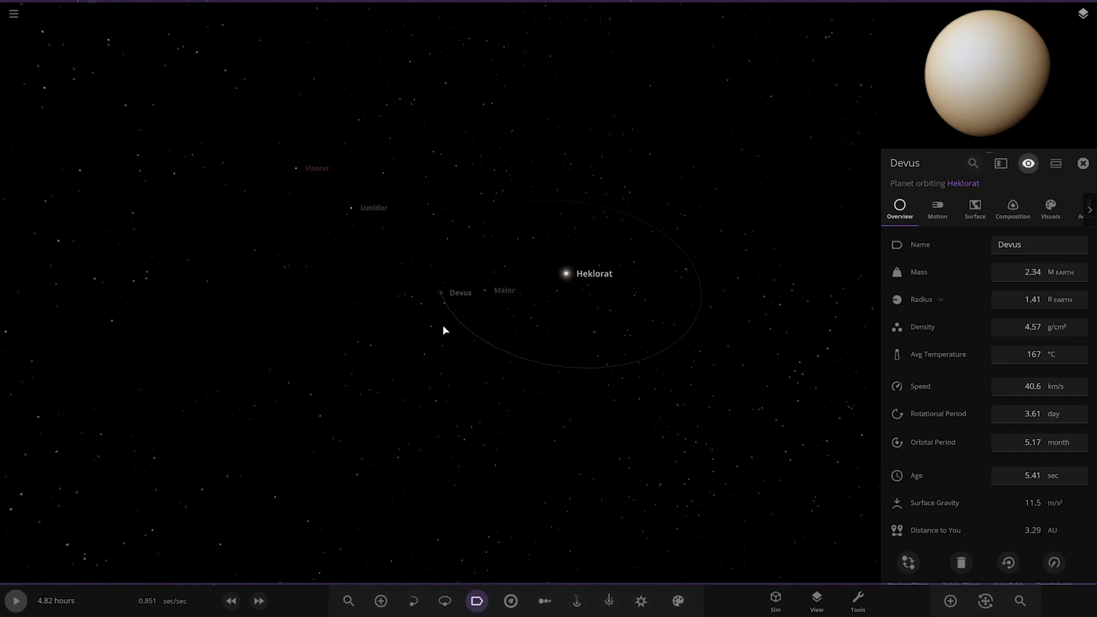
double_click(332, 215)
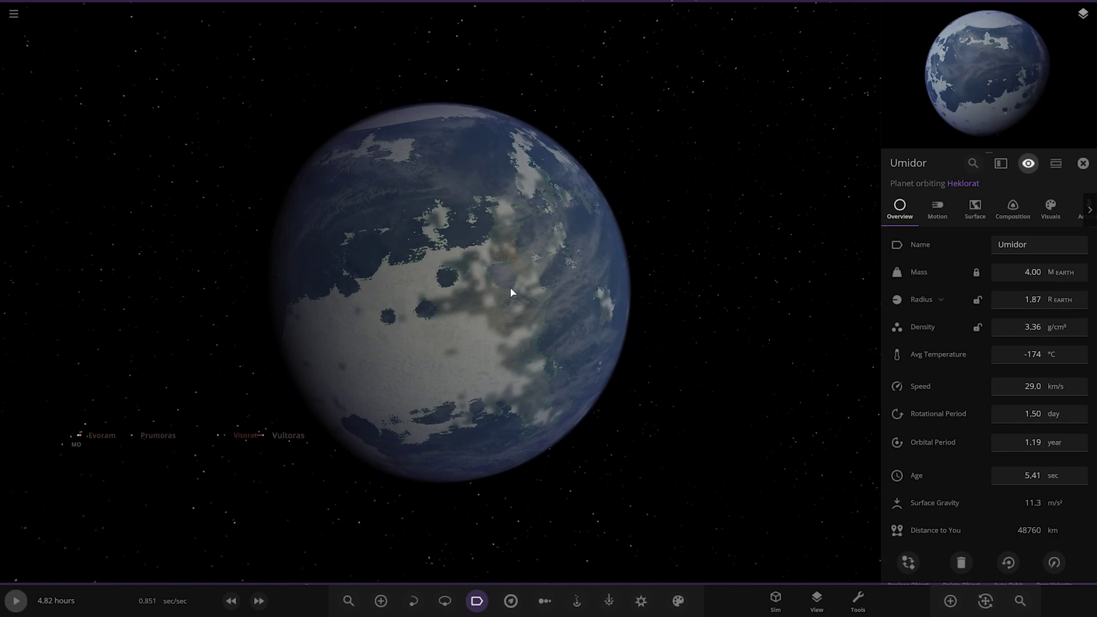
Examine Umidor's material composition and surface temperature map, and return to its overview properties.
drag(511, 293, 350, 333)
click(1013, 209)
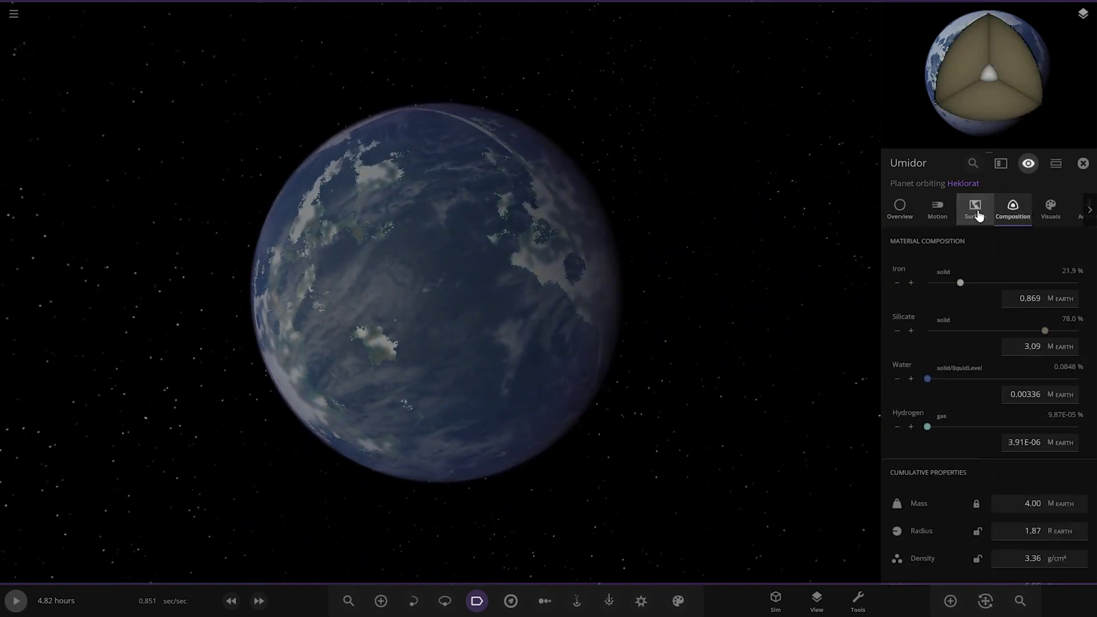
click(975, 209)
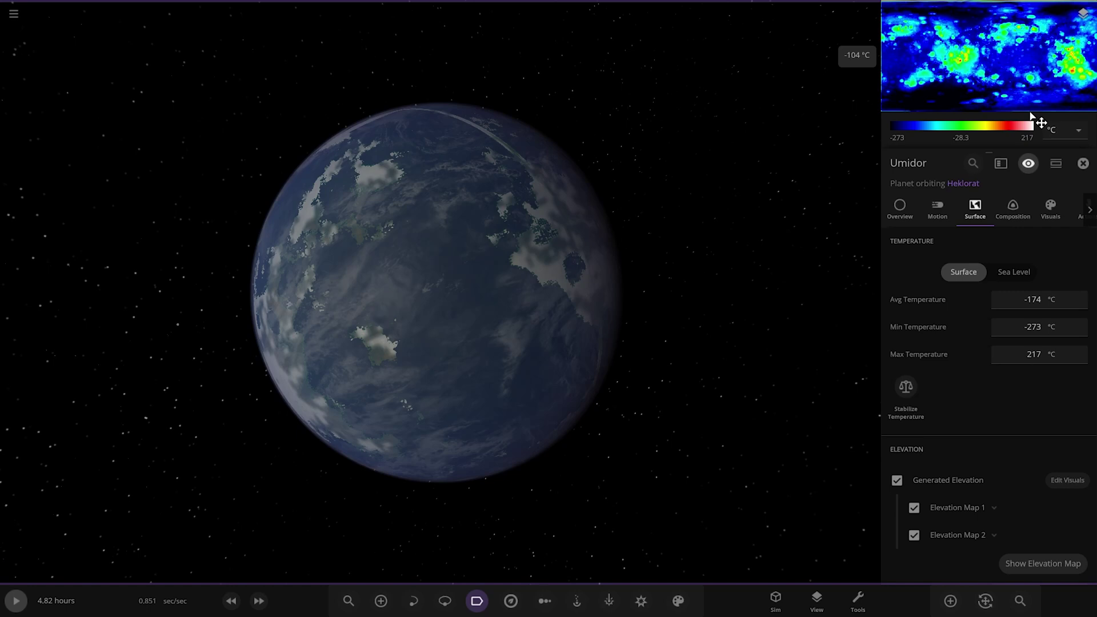
click(886, 222)
Fly to Umidor's moon Ervella and examine its surface up close from several sides.
scroll(588, 298, down, 5)
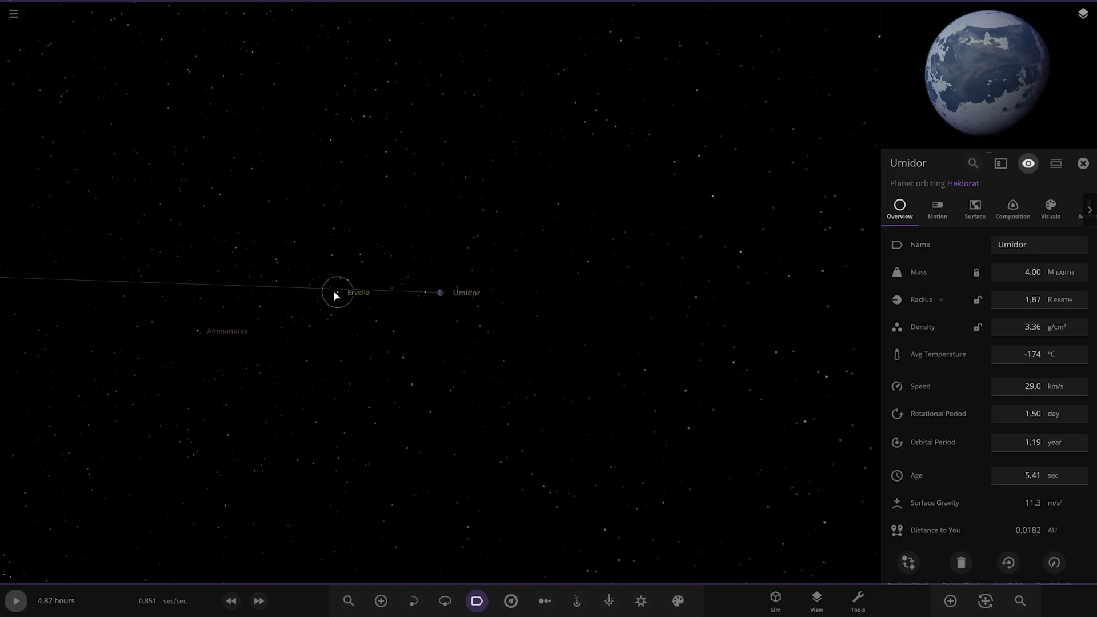
double_click(334, 291)
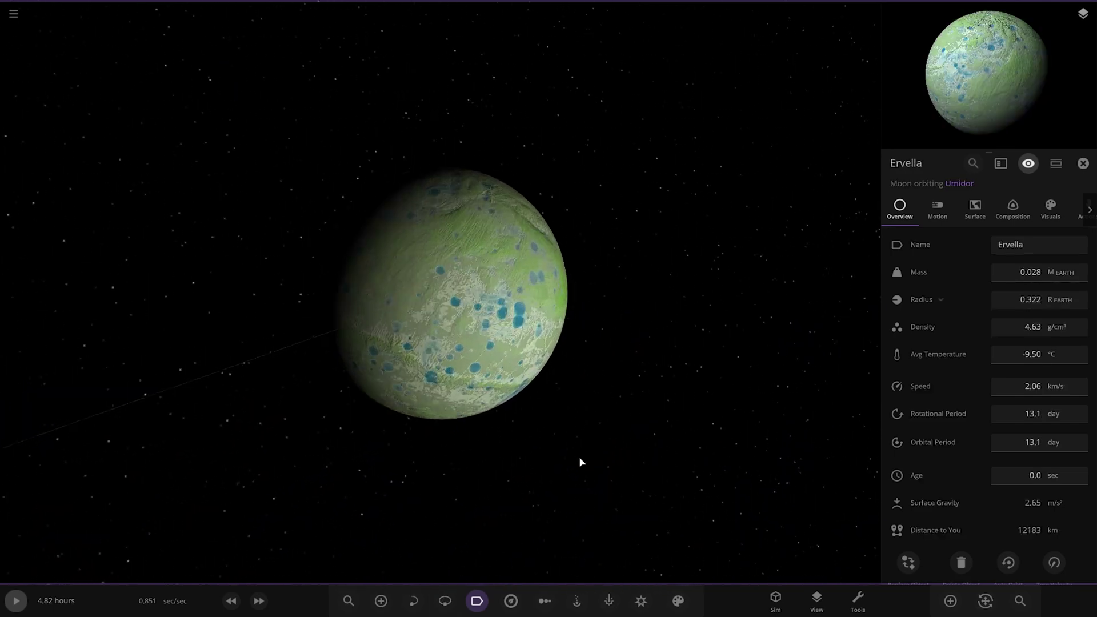
drag(579, 462, 621, 371)
scroll(621, 371, up, 3)
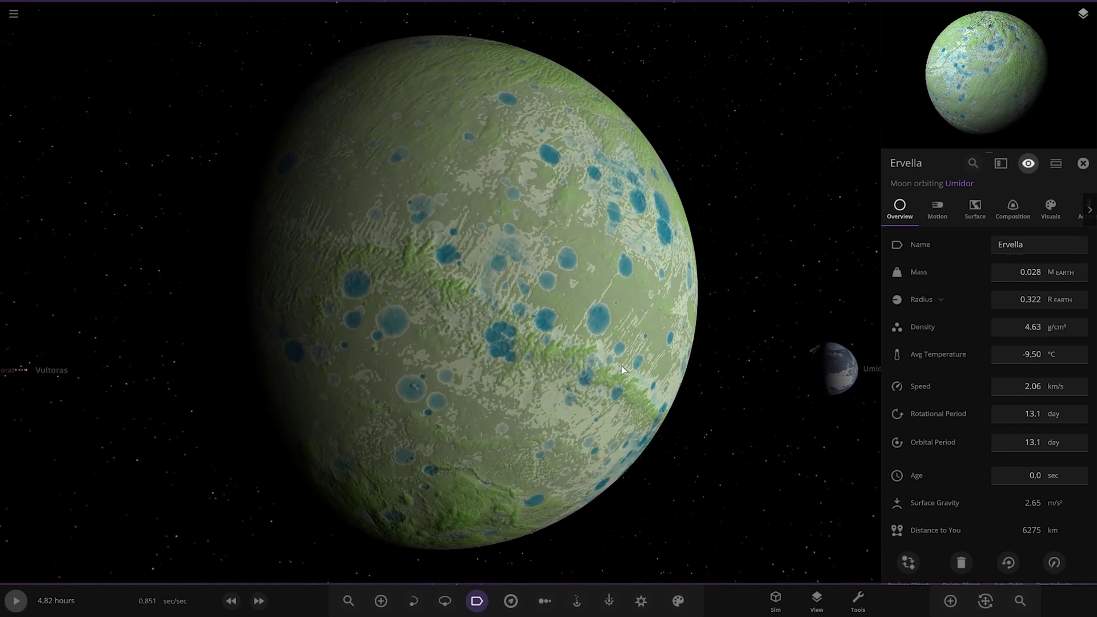
drag(623, 369, 369, 358)
Fly to Umidor's outer moon Ammanoras and examine its surface up close.
scroll(369, 358, down, 10)
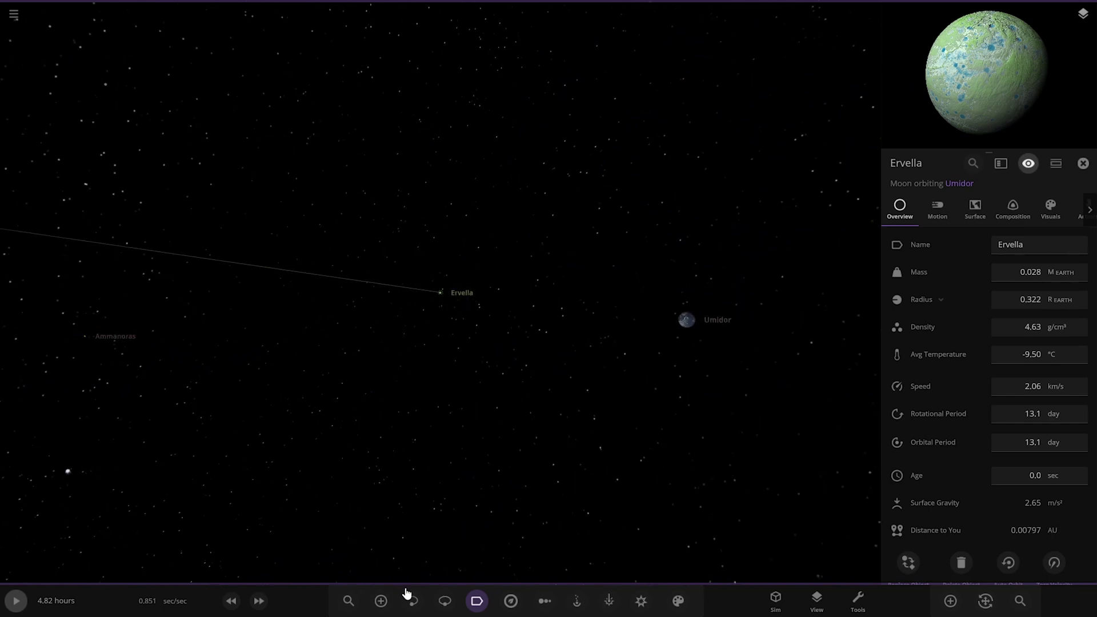
double_click(317, 311)
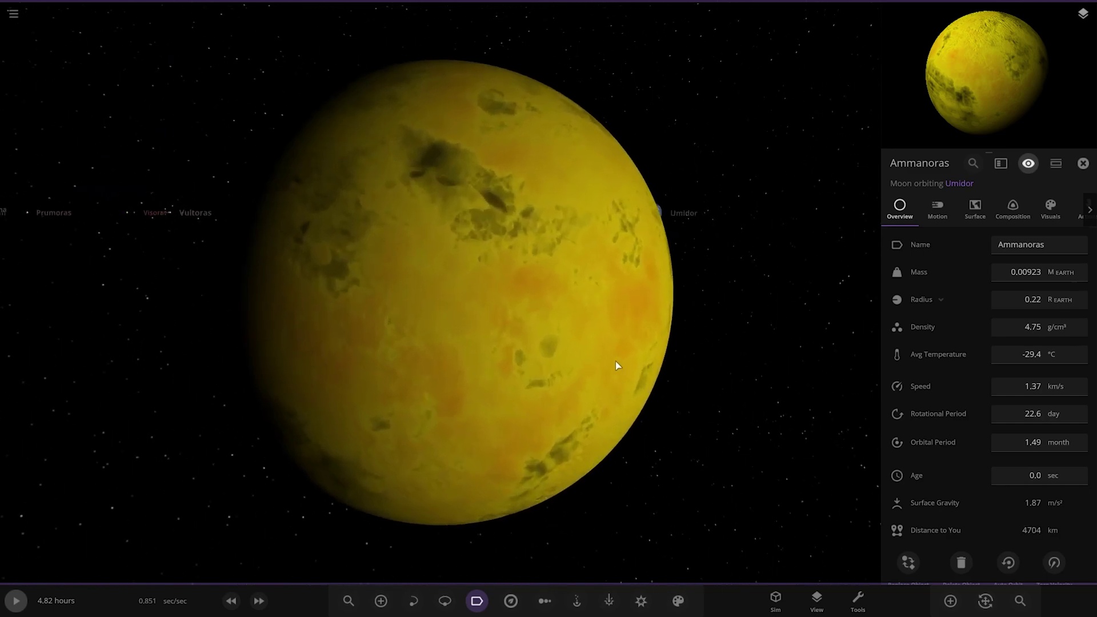
scroll(617, 365, up, 3)
Select Umidor again and view the inner planets around Heklorat with their orbit lines shown.
scroll(617, 365, down, 5)
scroll(548, 441, down, 10)
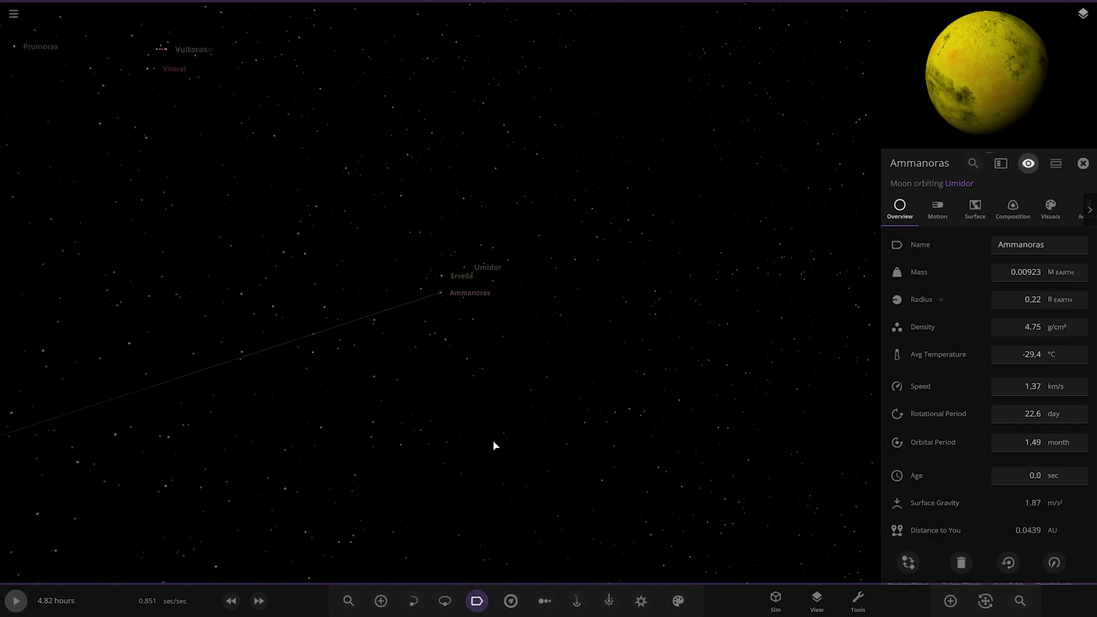
drag(495, 444, 483, 341)
click(462, 261)
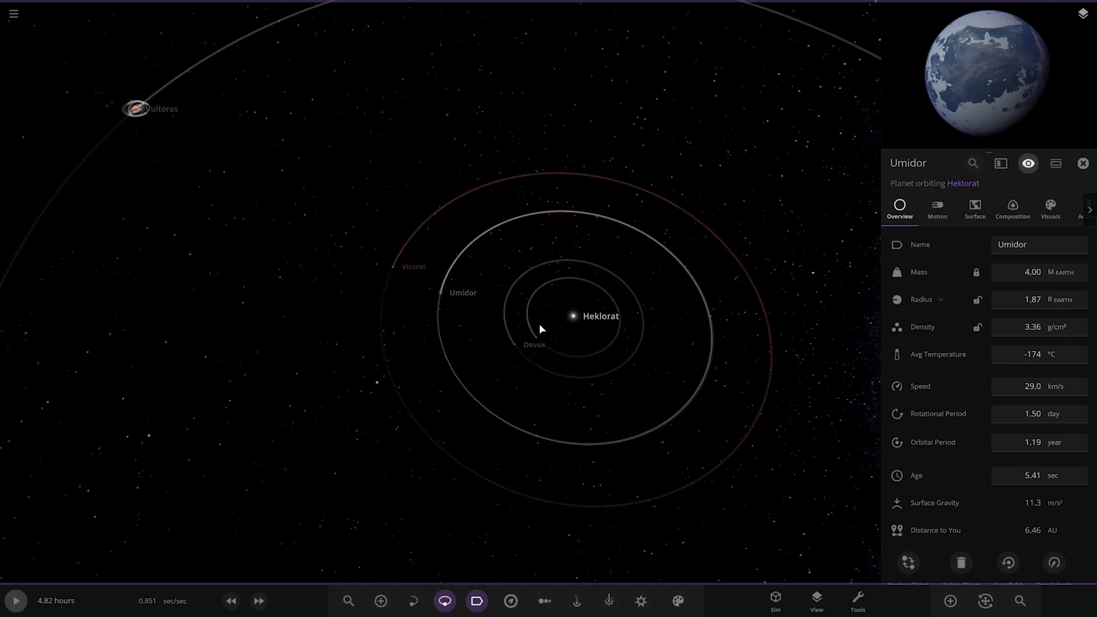
Fly to the planet Visorat on the orbit beyond Umidor and examine its surface from several sides.
double_click(400, 268)
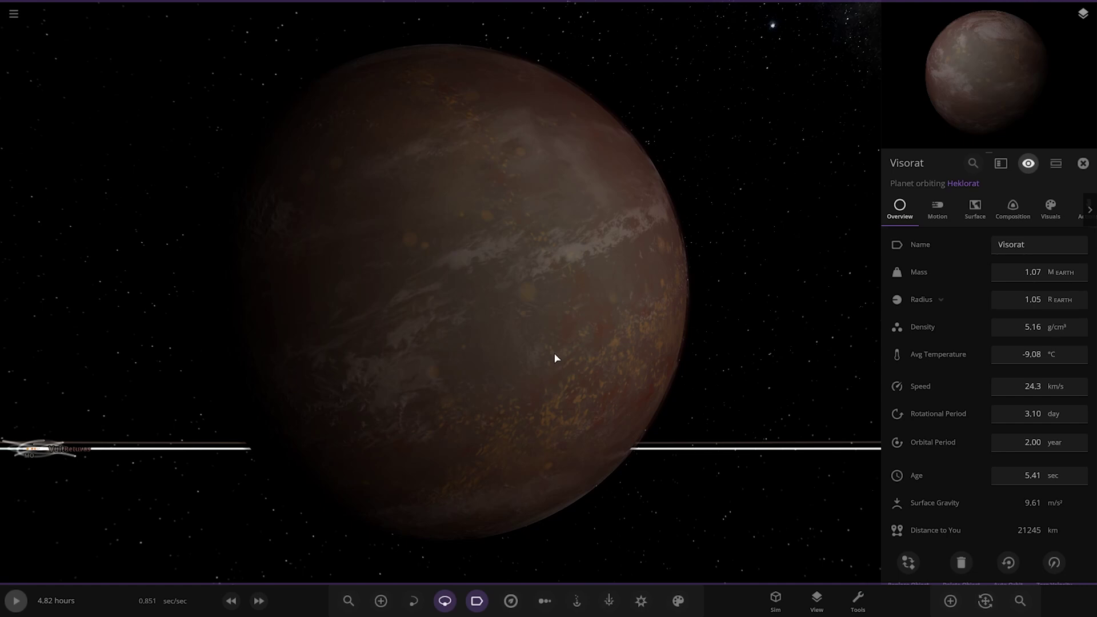
drag(556, 358, 299, 375)
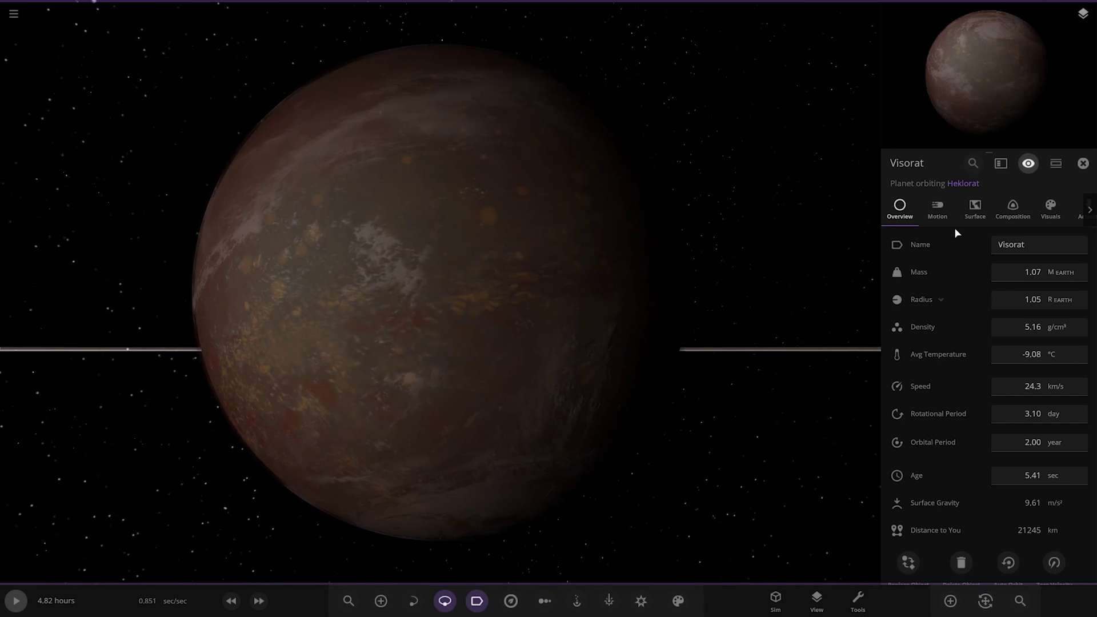
Hide Visorat's Atmosphere and Clouds layers to inspect the bare surface, and show both layers again.
click(1042, 213)
click(897, 312)
click(897, 339)
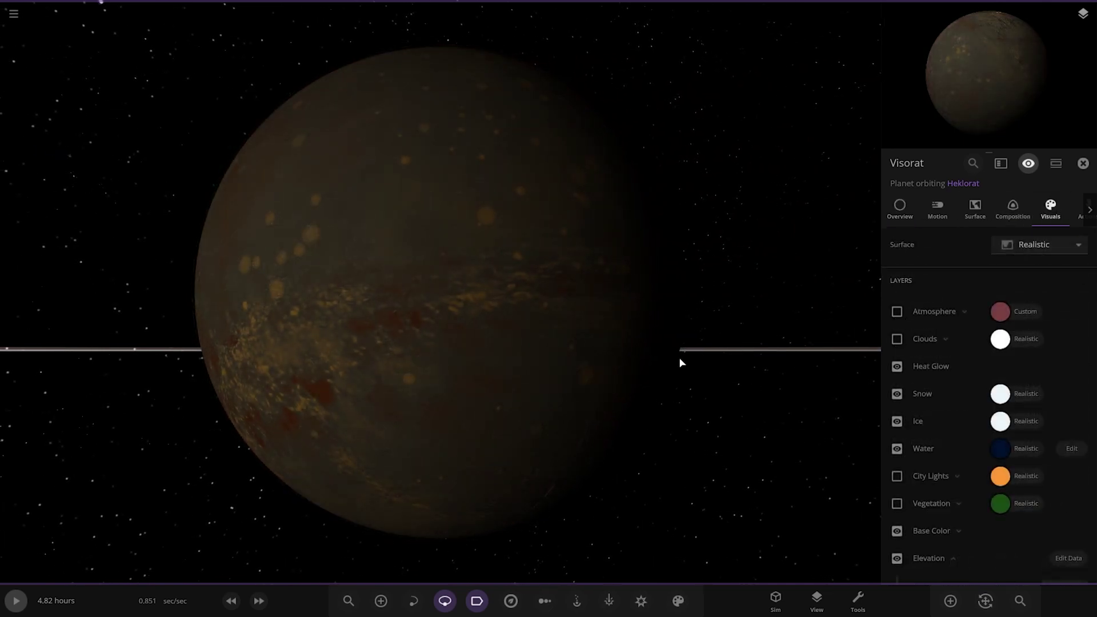
click(897, 339)
click(897, 312)
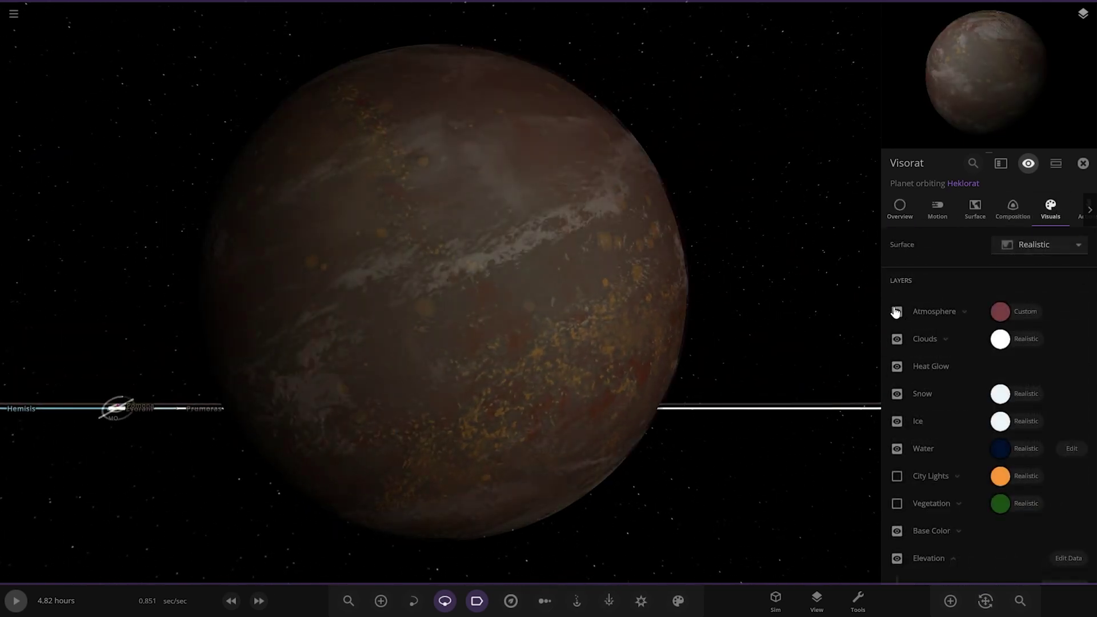
Fly to Visorat's moon Loveus and examine its surface from several sides.
scroll(331, 345, down, 5)
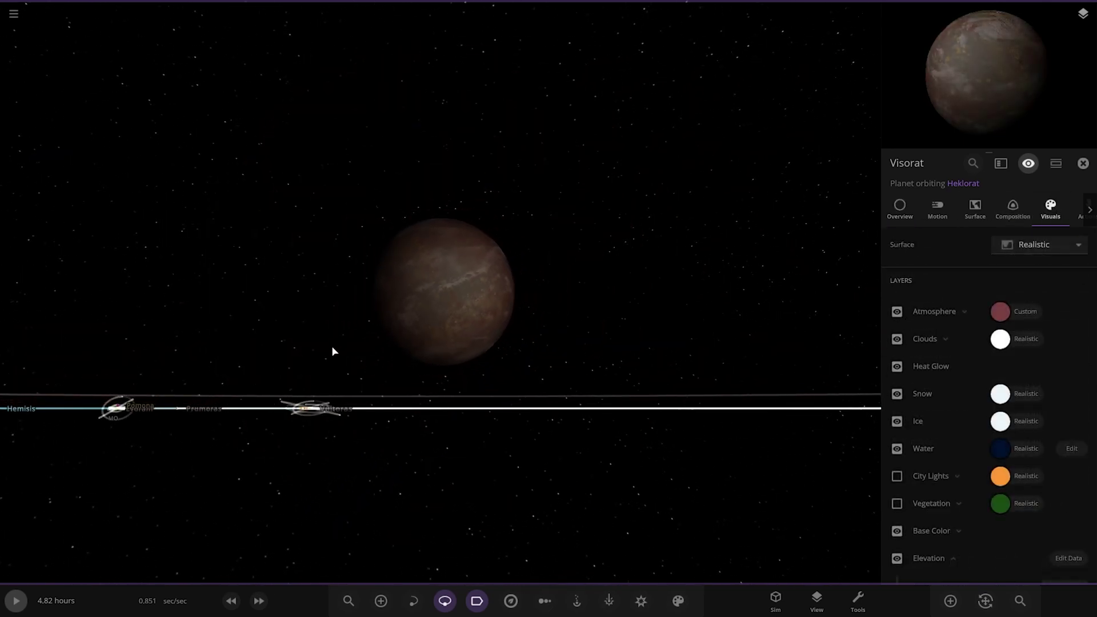
scroll(334, 350, down, 10)
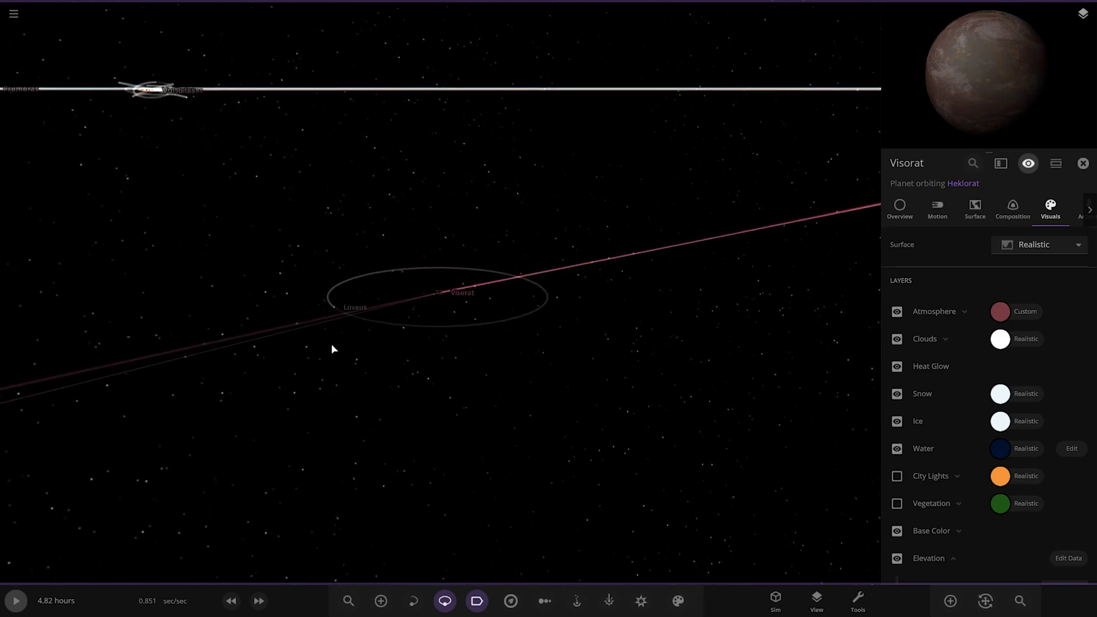
double_click(350, 306)
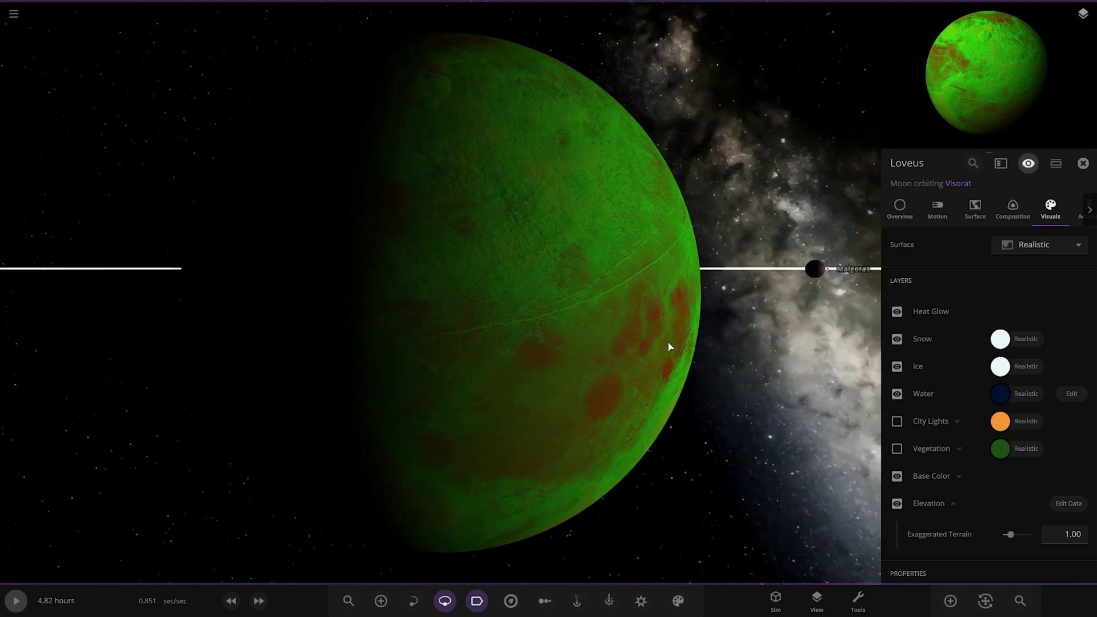
drag(670, 346, 504, 409)
scroll(521, 360, down, 5)
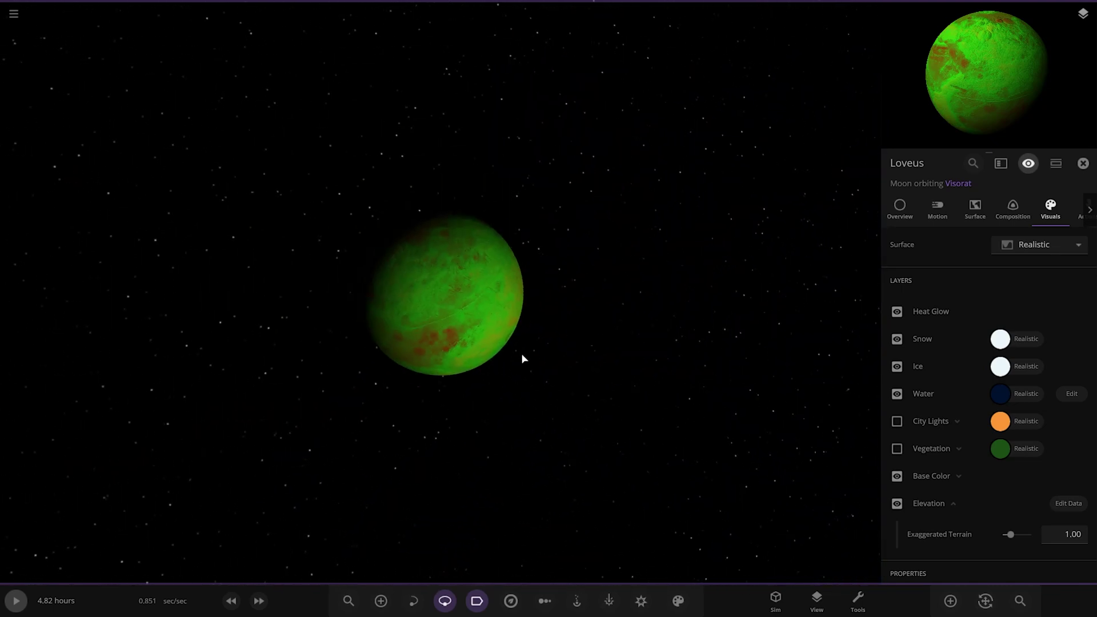
Fly to the planet Vultoras beyond Visorat, view its cloud bands up close and read its overview properties.
scroll(503, 355, down, 10)
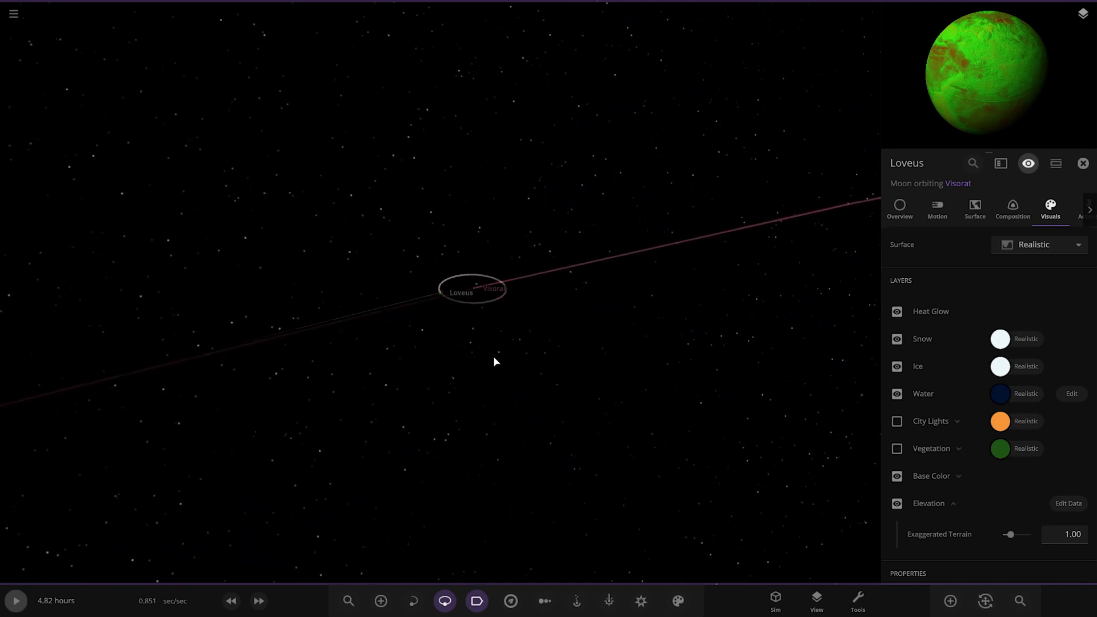
scroll(498, 358, down, 10)
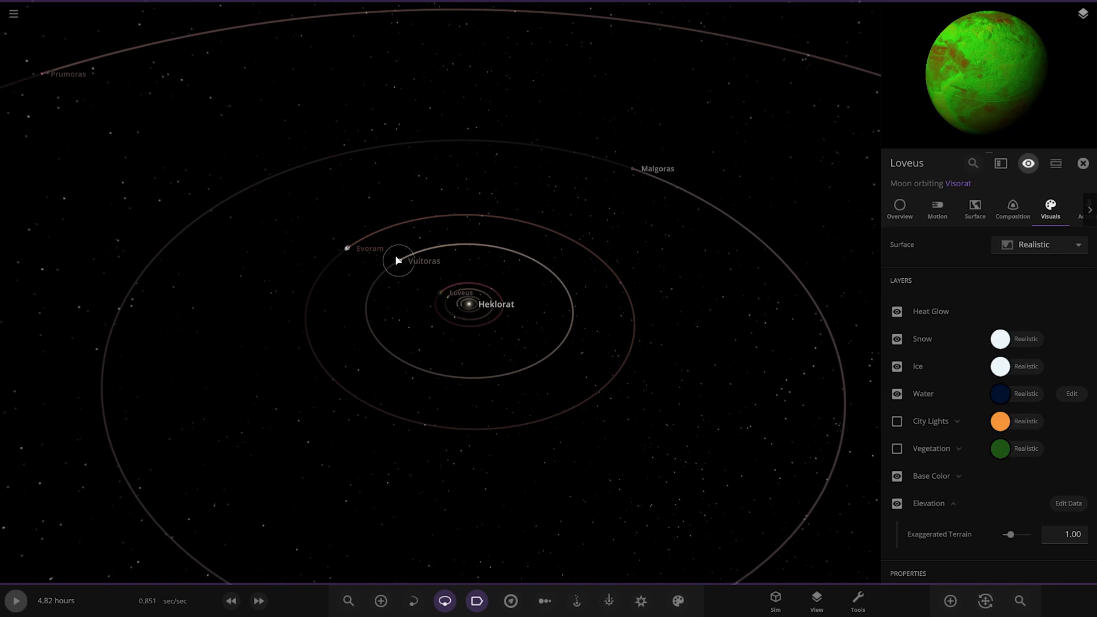
double_click(398, 260)
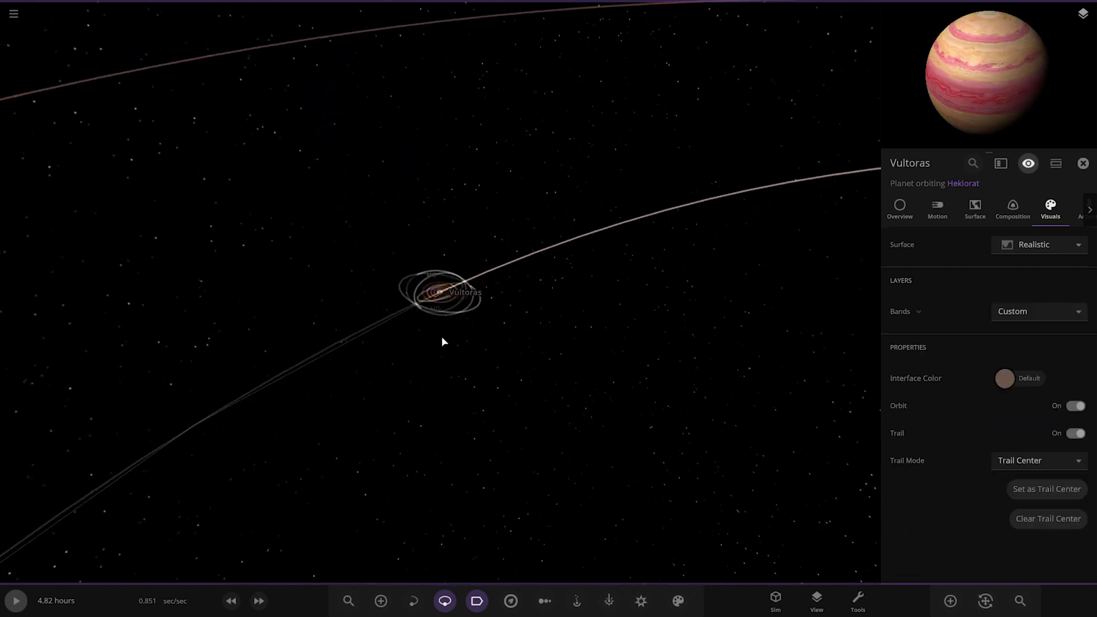
scroll(594, 366, up, 5)
scroll(541, 392, up, 5)
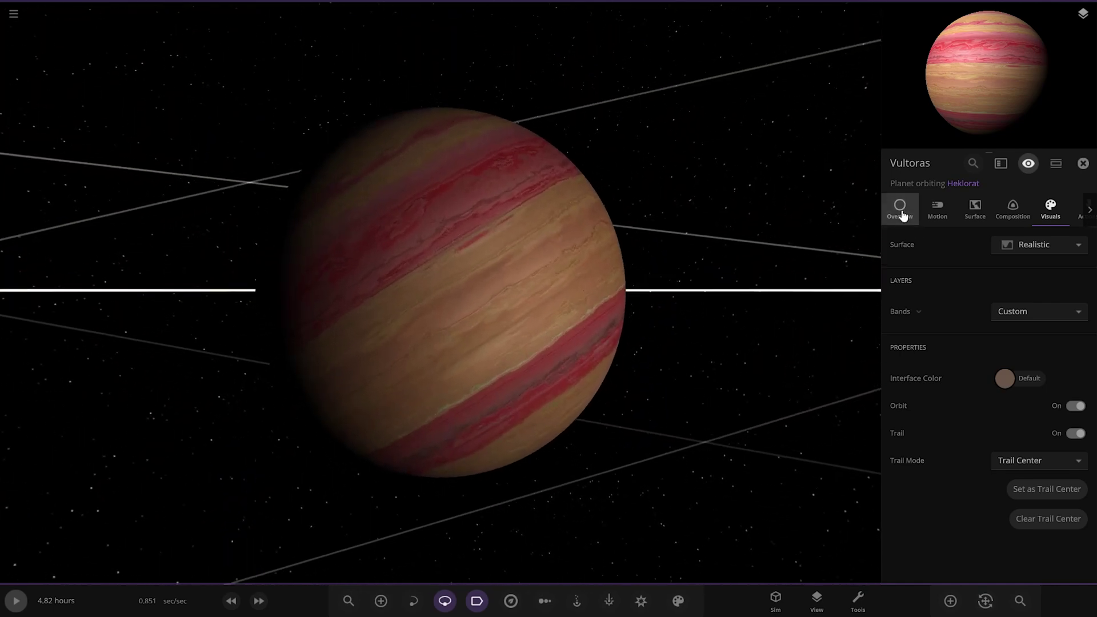
click(901, 209)
mouse_move(924, 355)
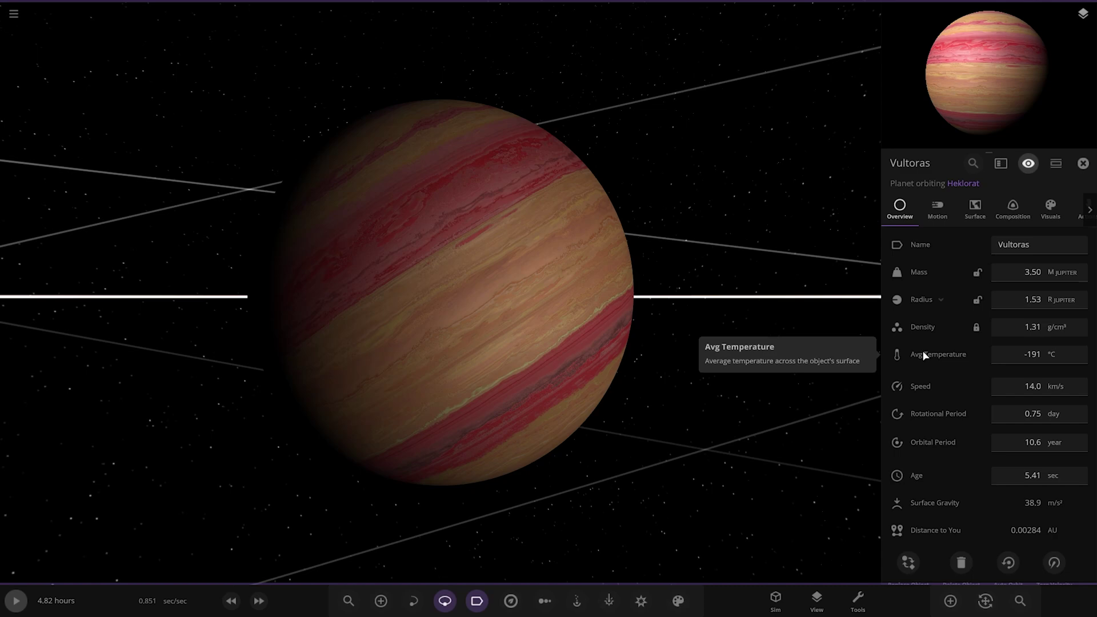
Select the small MO moons on the innermost orbits around Vultoras and read their overview properties.
scroll(522, 346, down, 10)
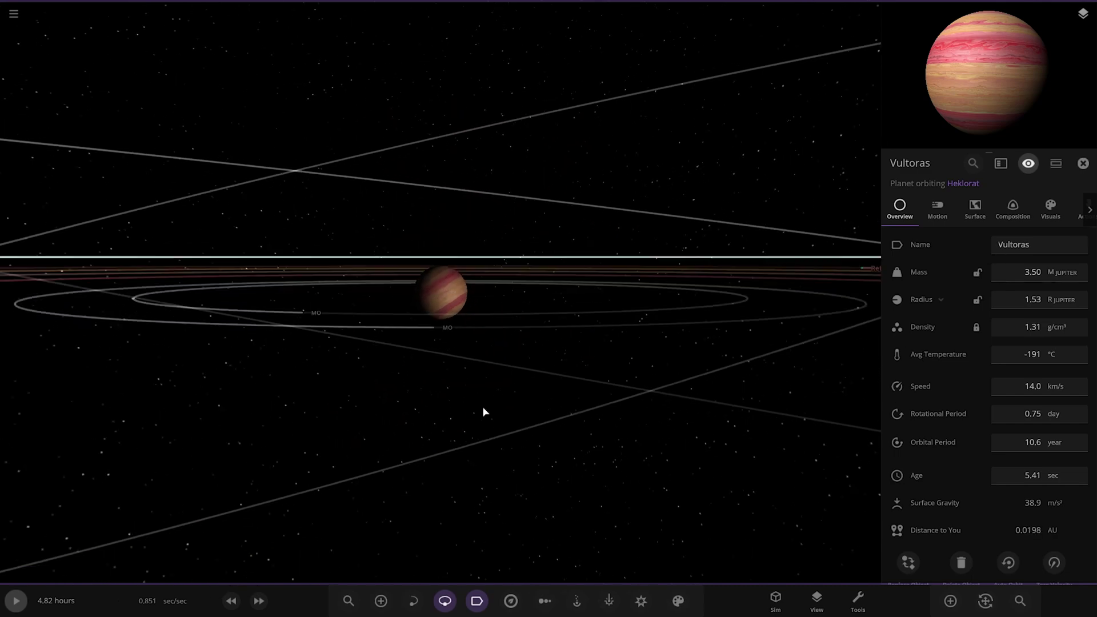
click(442, 356)
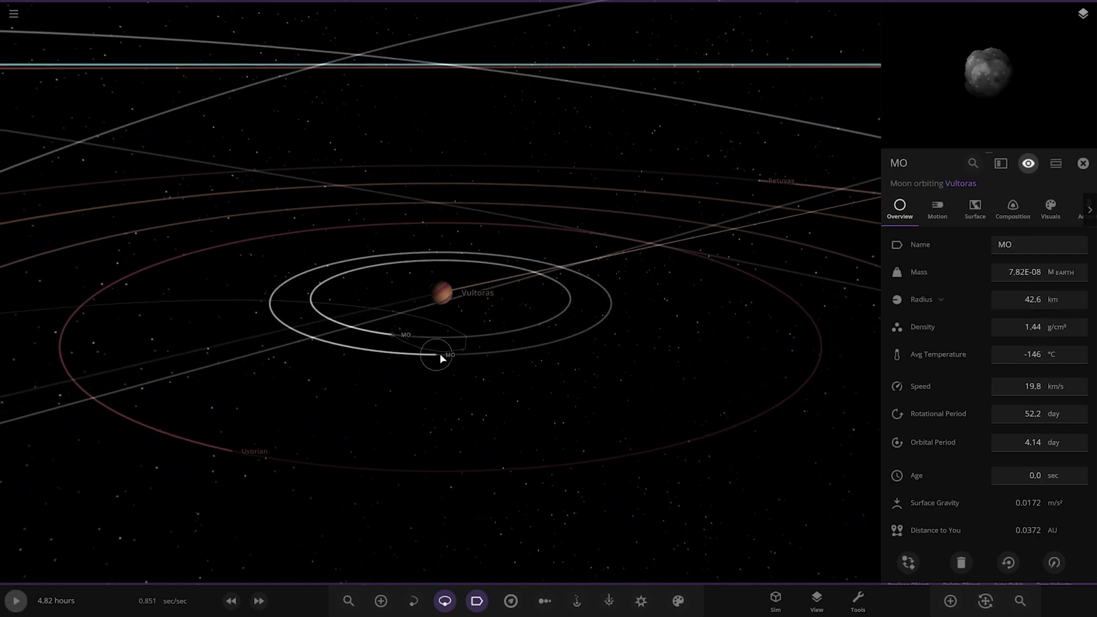
click(440, 354)
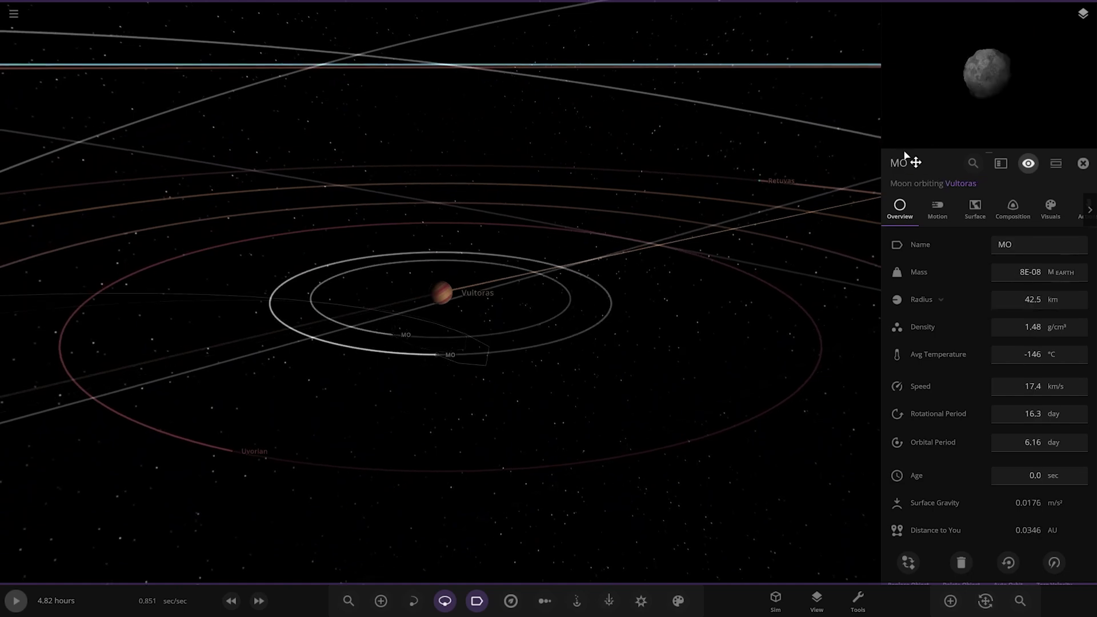
Fly to Vultoras's moons Uvorian and Evanae in turn and examine each surface up close.
double_click(243, 453)
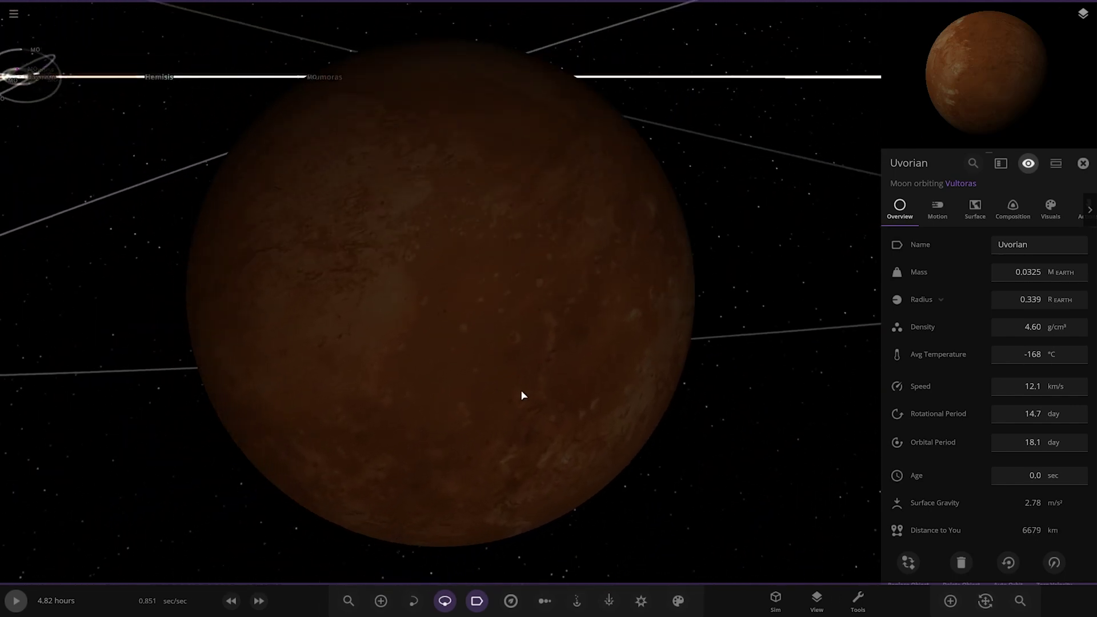
scroll(521, 390, down, 10)
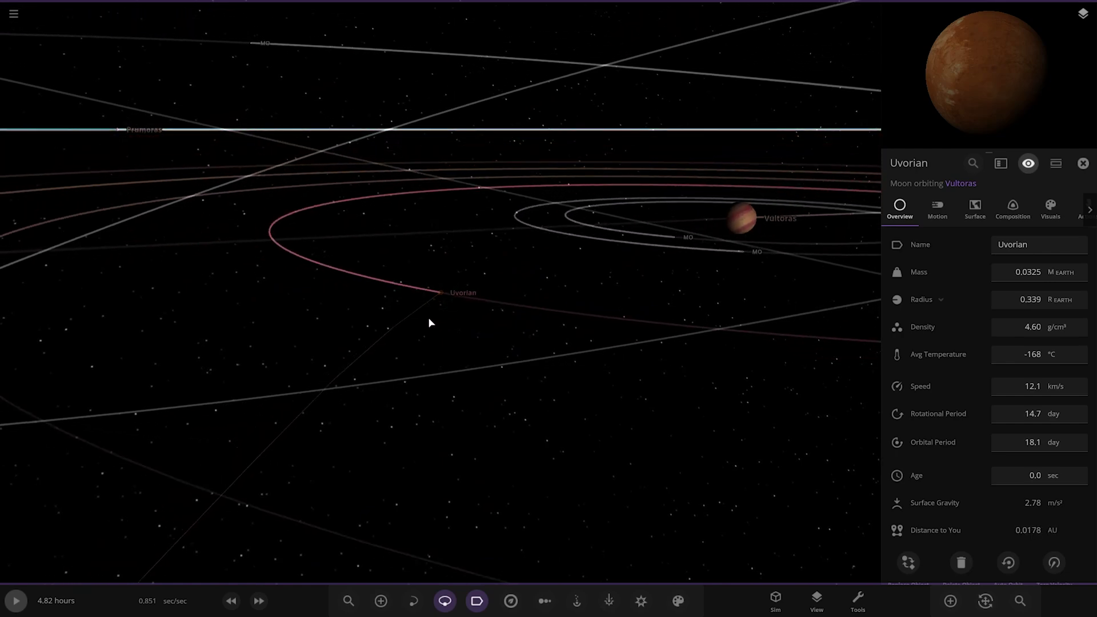
click(347, 314)
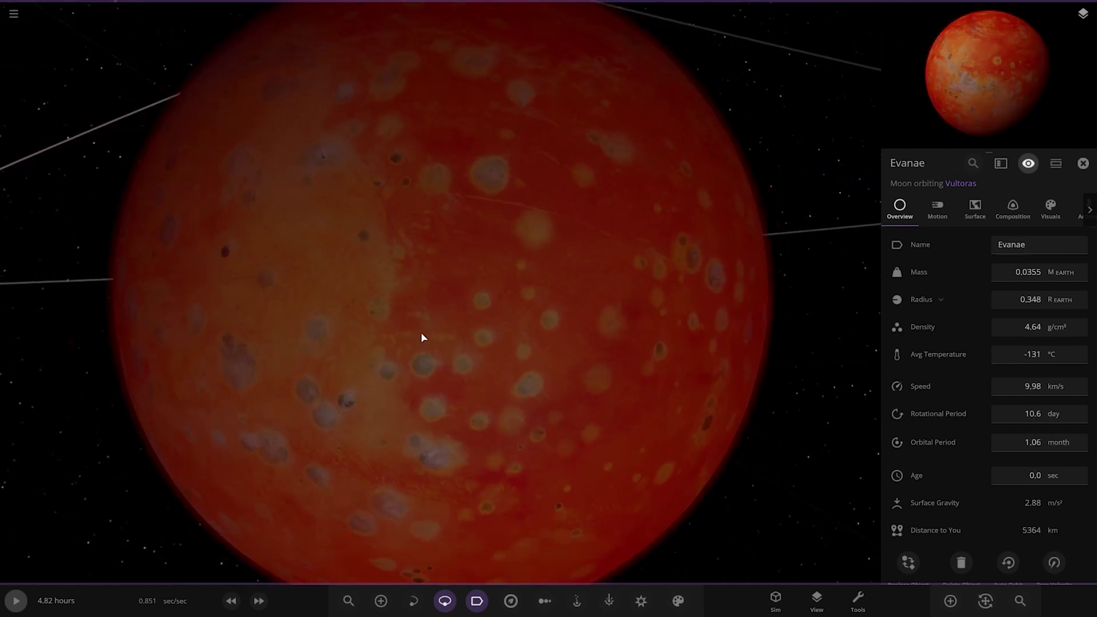
drag(421, 337, 465, 304)
scroll(466, 304, down, 2)
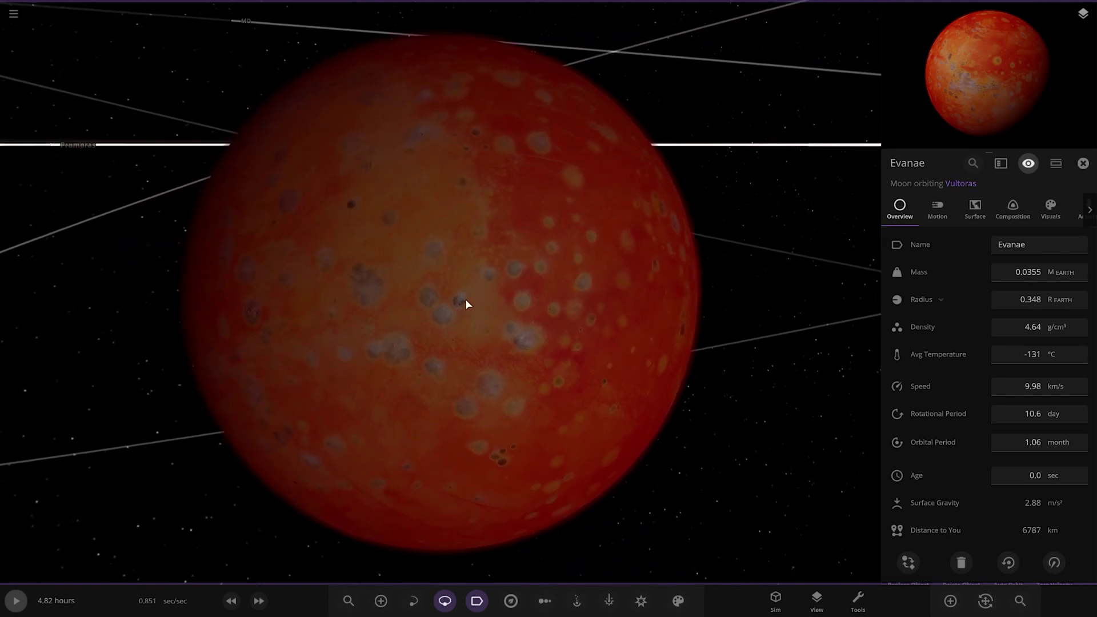
Expand Elevation Map 1 and Elevation Map 2 in Evanae's surface properties and review their settings.
click(975, 215)
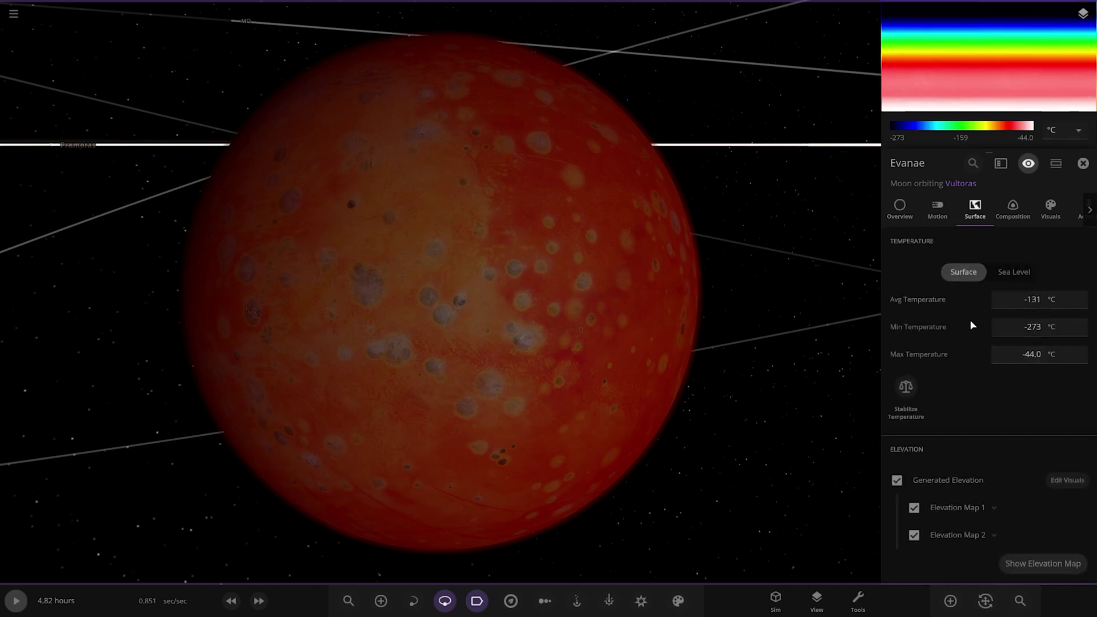
scroll(971, 371, down, 2)
click(1000, 428)
click(995, 401)
scroll(1000, 386, down, 2)
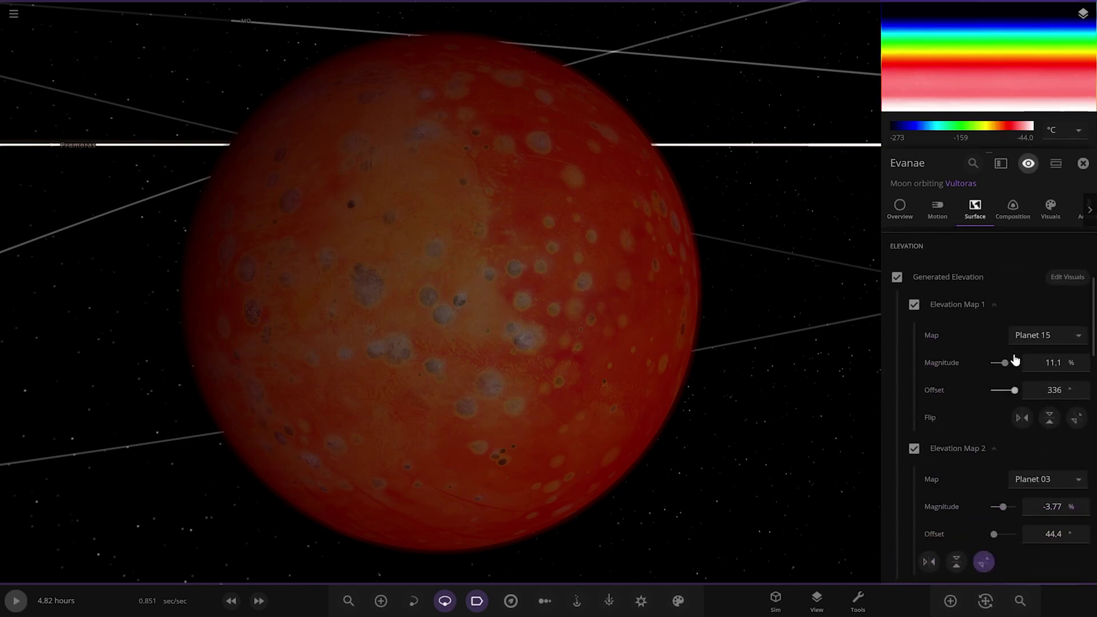
Review Evanae's visual layers and Base Color settings while viewing its surface, and close its properties.
click(1050, 211)
scroll(926, 451, down, 4)
drag(794, 413, 844, 418)
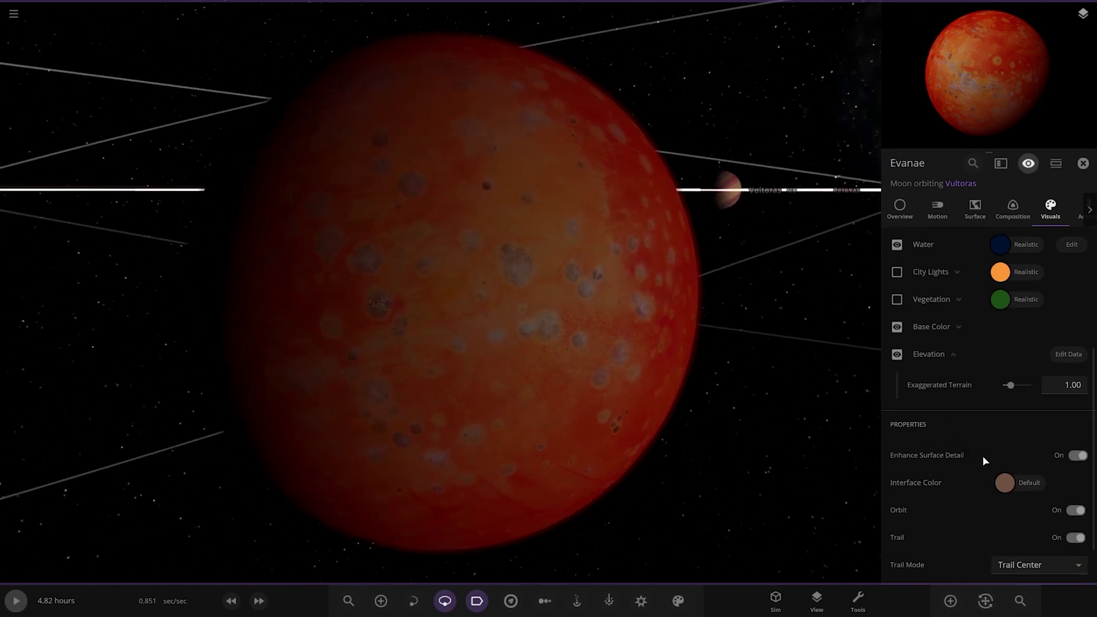
click(957, 326)
scroll(946, 297, down, 2)
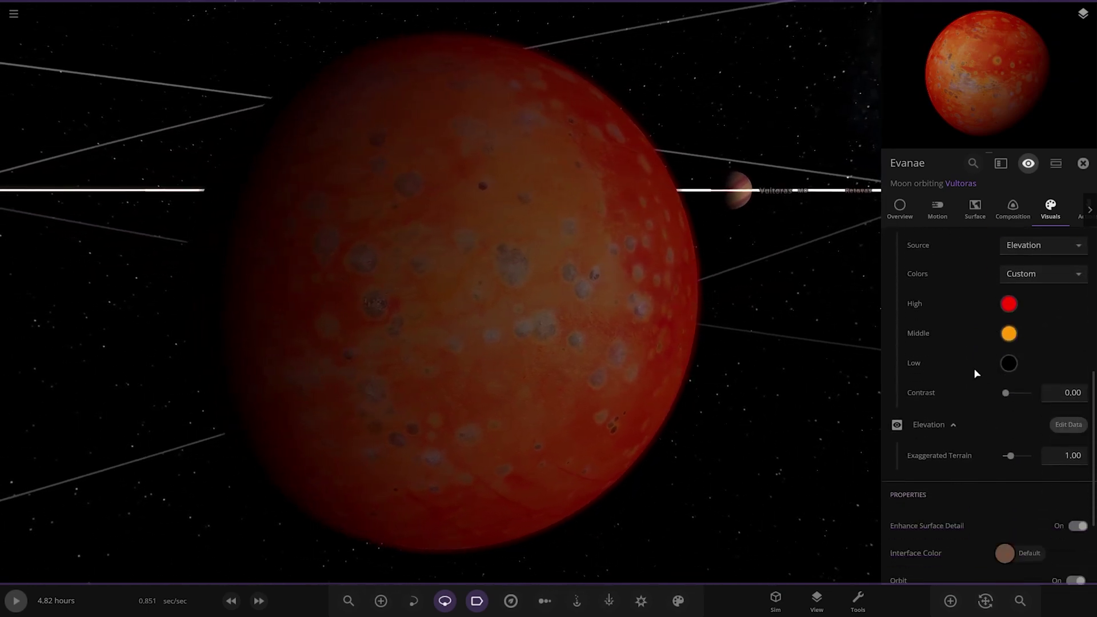
click(1083, 164)
Fly to Vultoras's moon Bubert, on the orbit beyond Evanae, and examine its surface.
scroll(497, 348, down, 10)
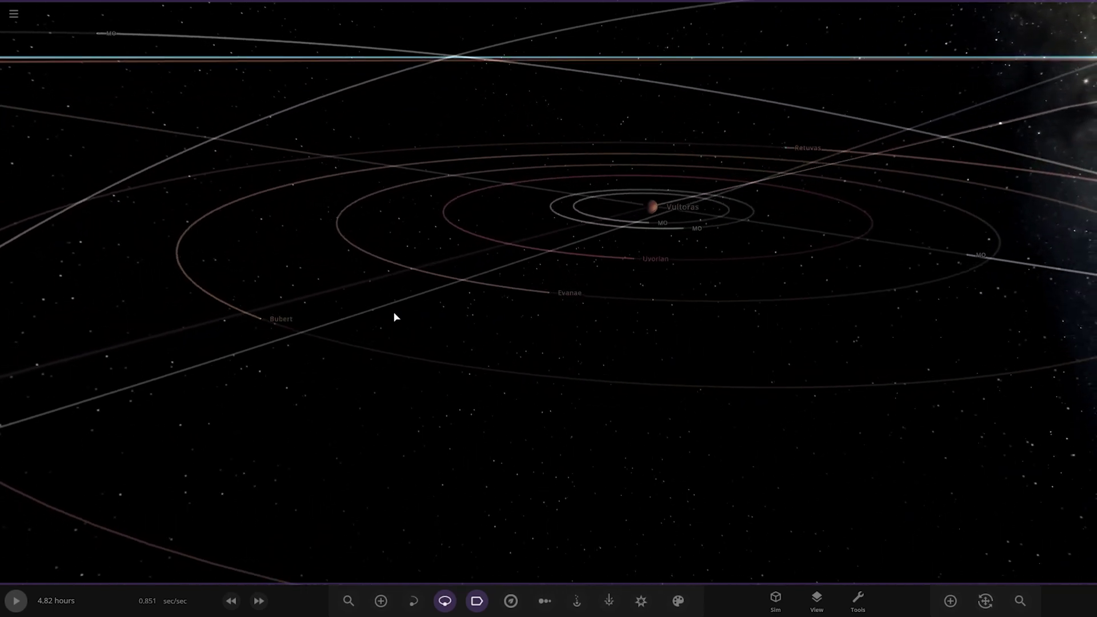
click(281, 326)
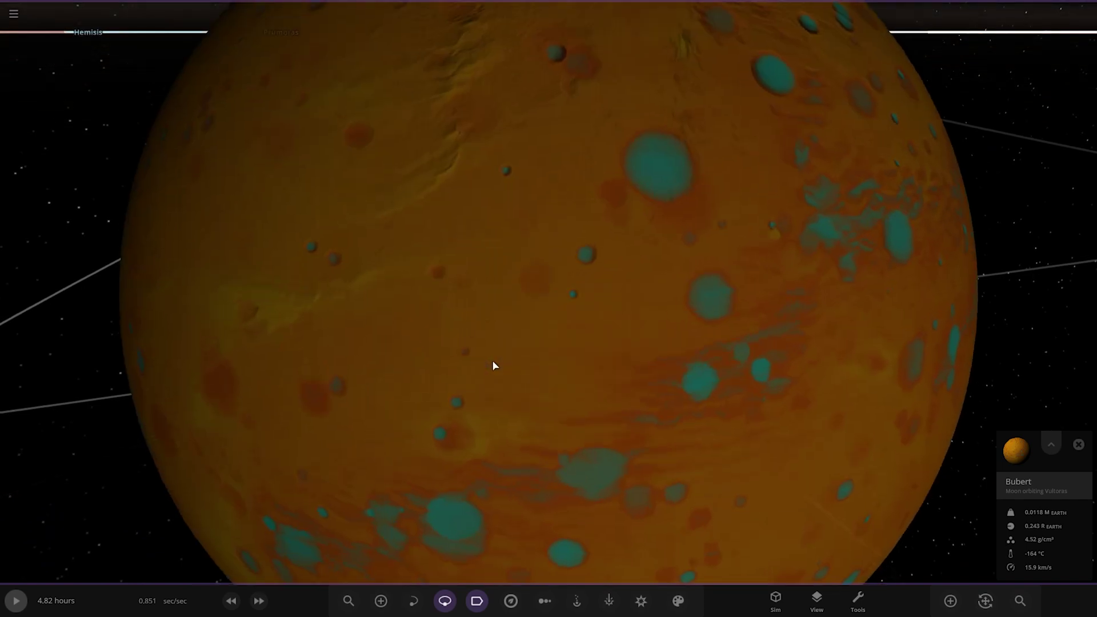
scroll(492, 360, down, 4)
drag(493, 360, 550, 286)
scroll(557, 330, down, 5)
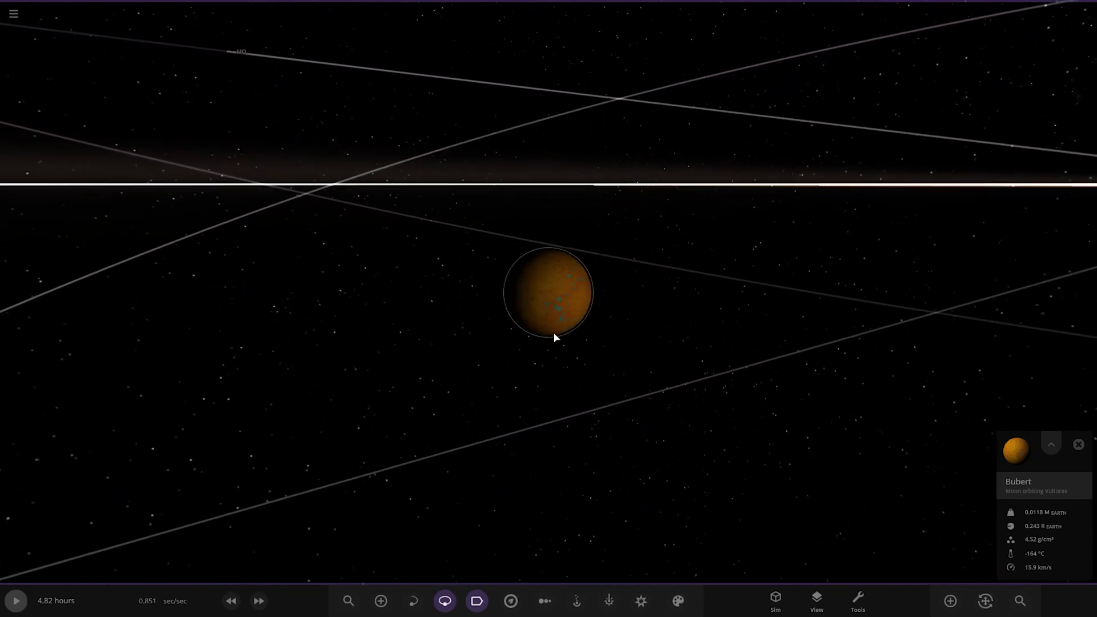
Fly to Vultoras's moon Retuvas and examine its surface from several sides.
scroll(523, 333, down, 5)
drag(523, 332, 534, 393)
double_click(705, 205)
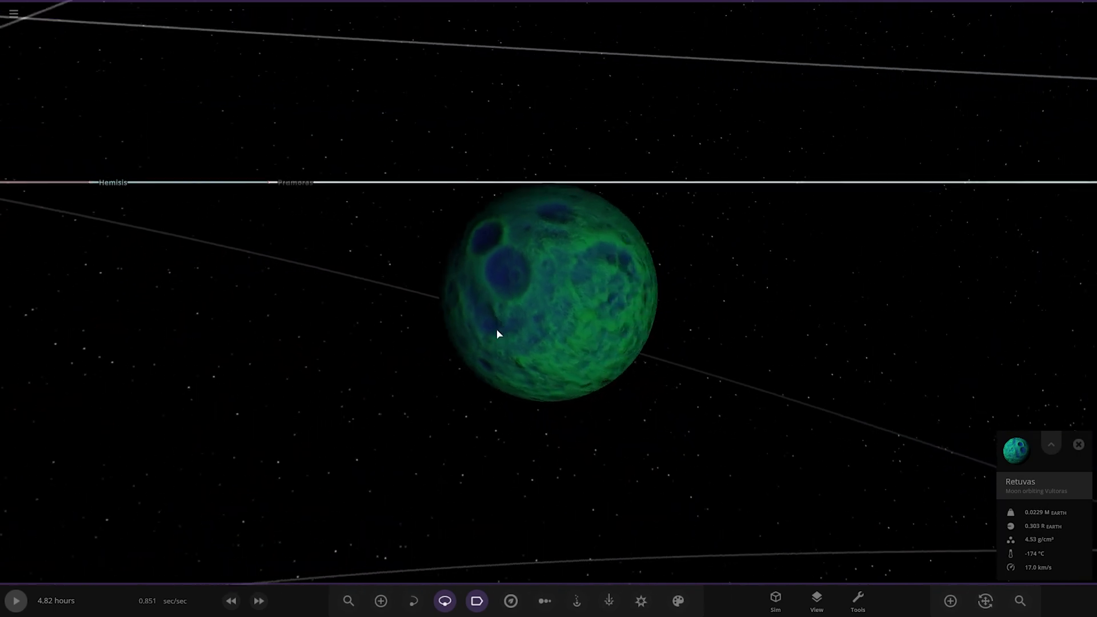
scroll(567, 391, up, 4)
drag(567, 392, 684, 369)
scroll(684, 369, down, 4)
Review Retuvas's Elevation Map 1 and 2 settings, close its properties and view the moon up close again.
click(1050, 444)
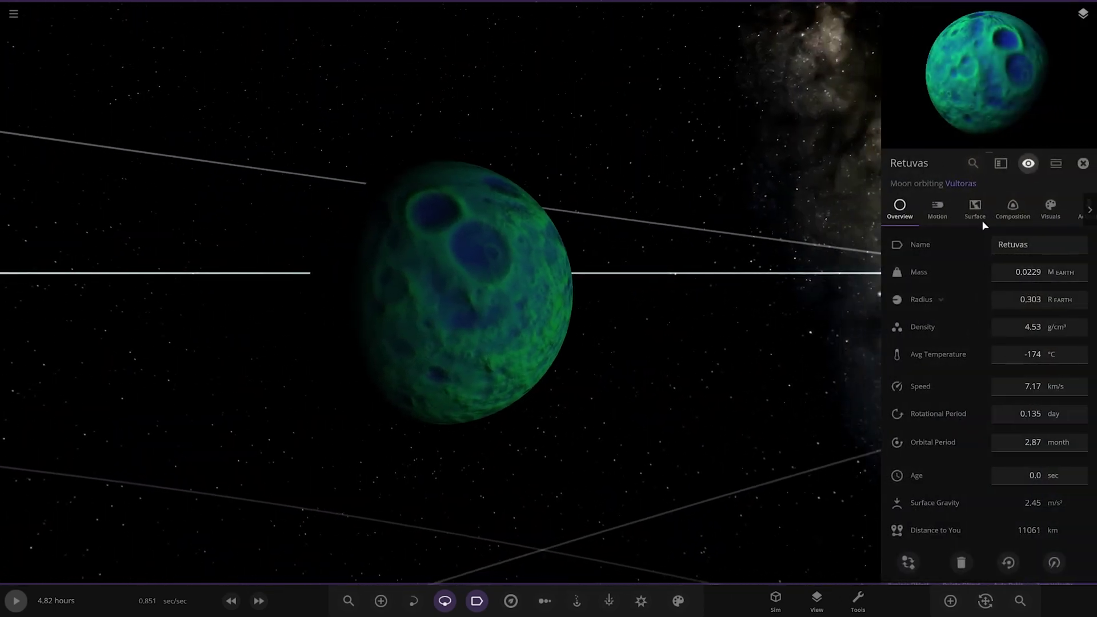
click(974, 211)
click(993, 509)
scroll(995, 491, down, 6)
click(995, 449)
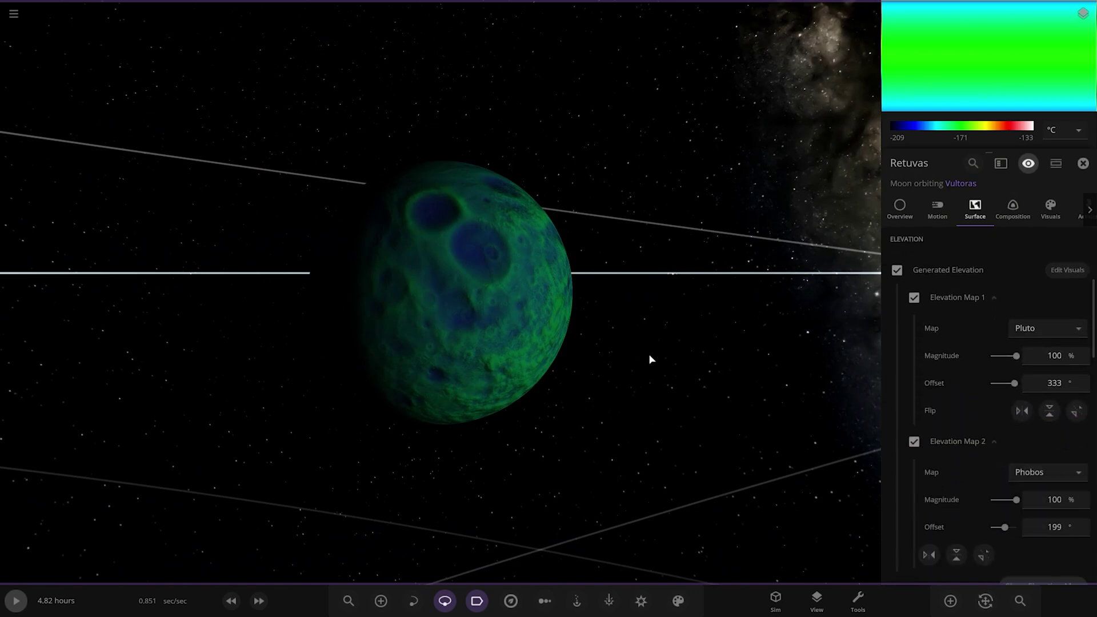
click(1089, 164)
scroll(485, 265, up, 5)
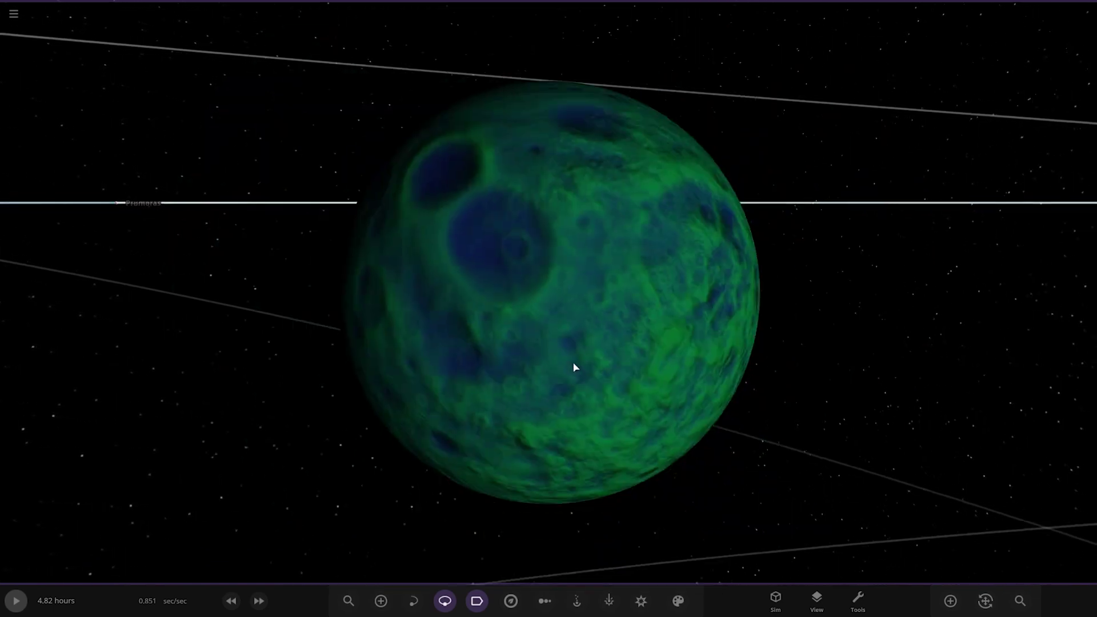
View the whole moon system of Vultoras and select the small outer MO moons to read their properties.
scroll(576, 367, down, 10)
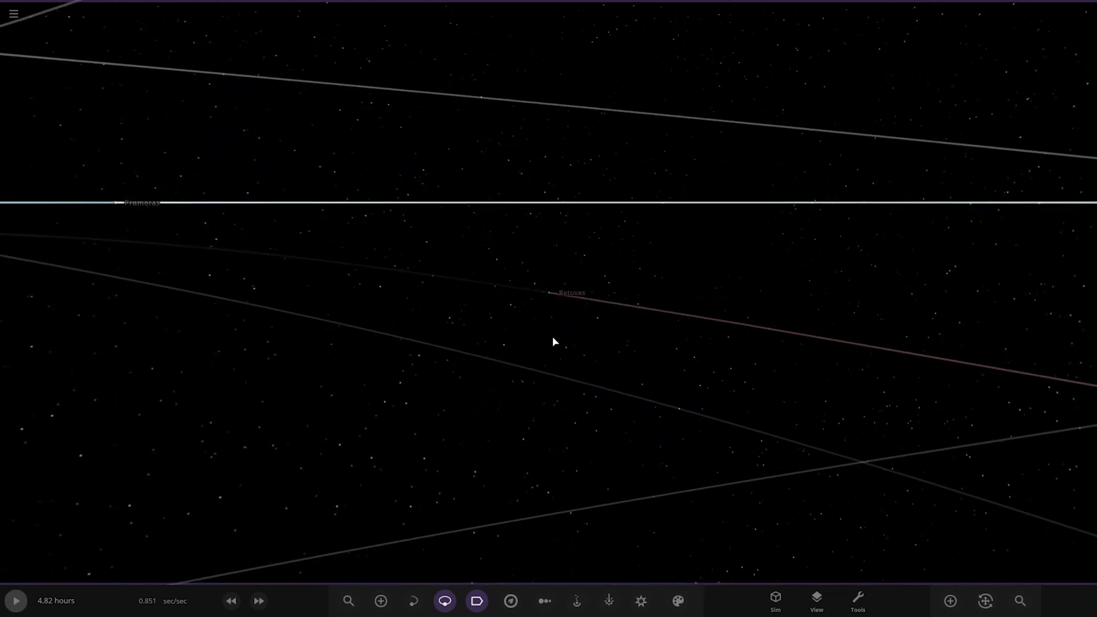
scroll(553, 341, down, 10)
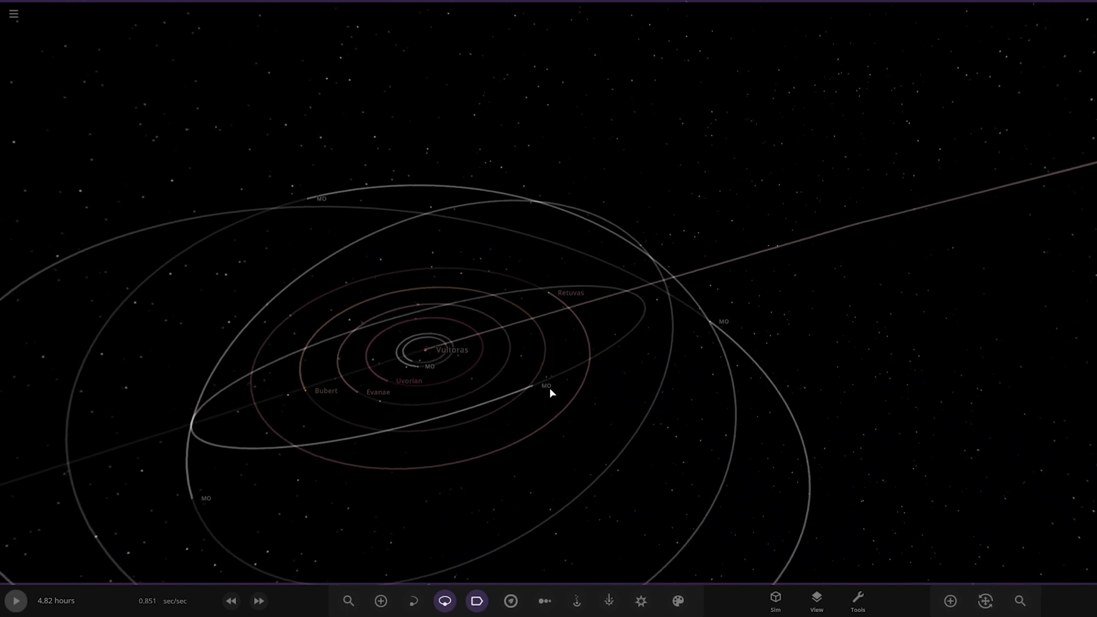
click(194, 500)
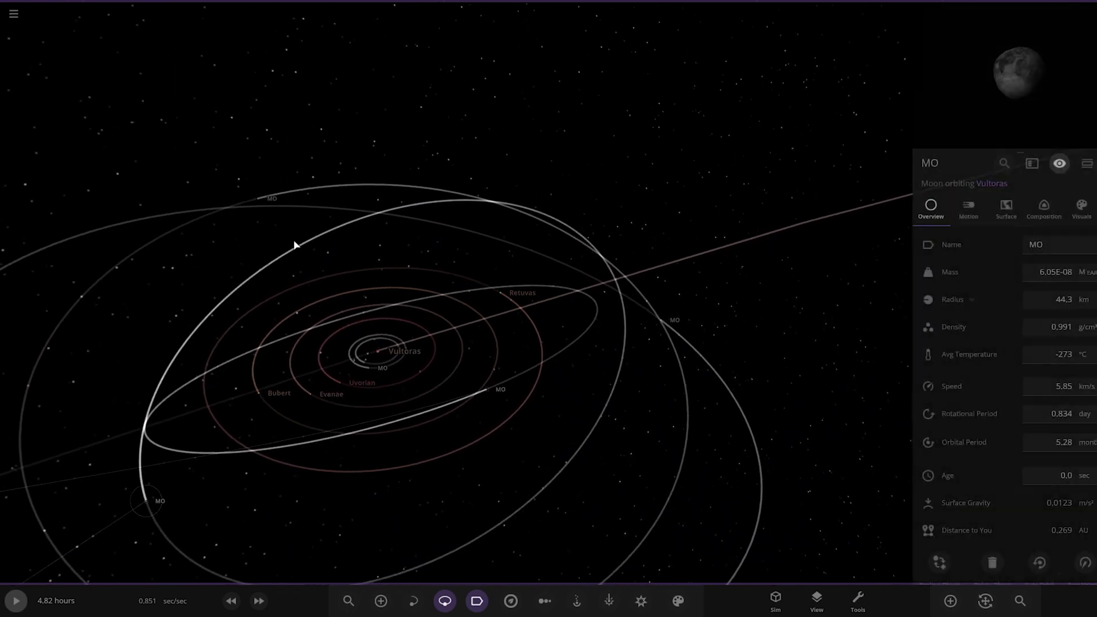
Select the planet Evoram on the orbit beyond Vultoras, read its overview properties and close them.
scroll(377, 353, down, 5)
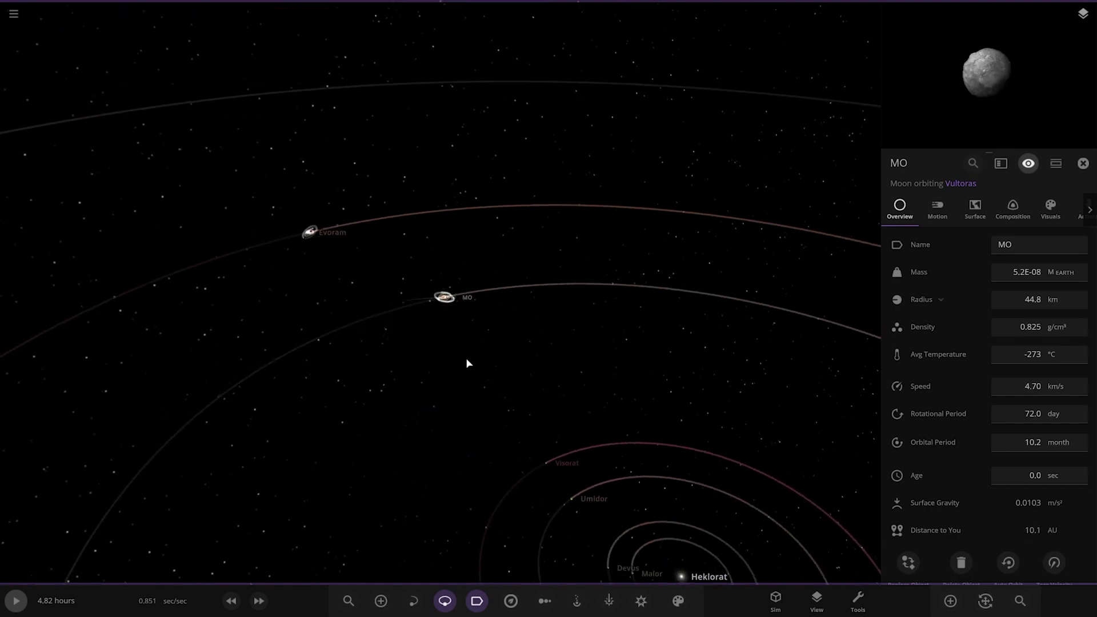
click(299, 224)
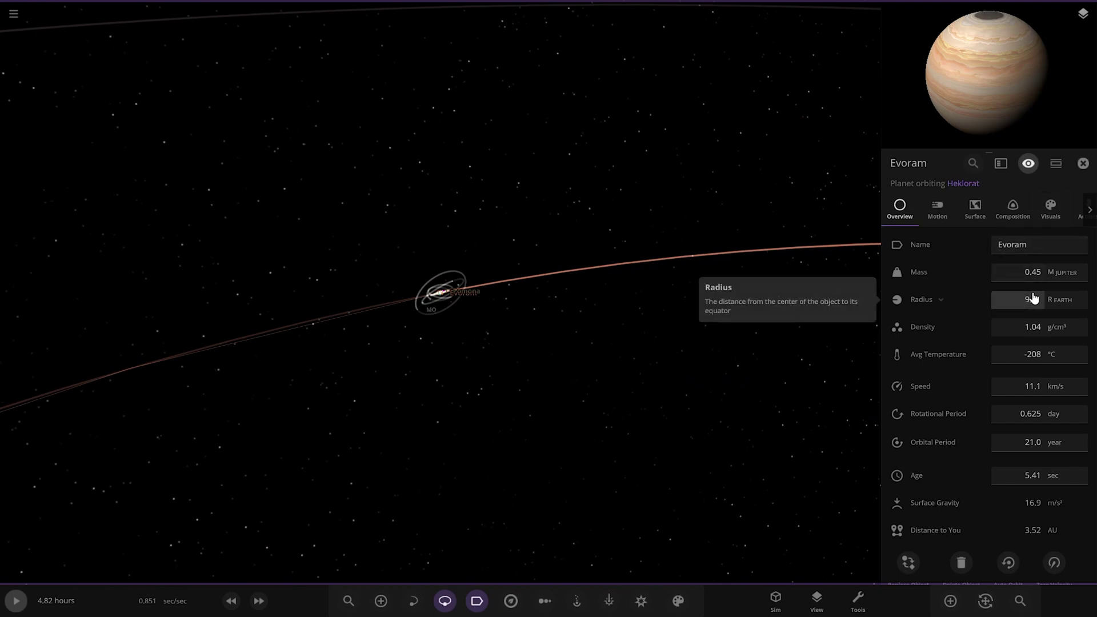
click(1082, 163)
View Evoram's moon orbits and examine the planet itself up close.
scroll(642, 370, up, 5)
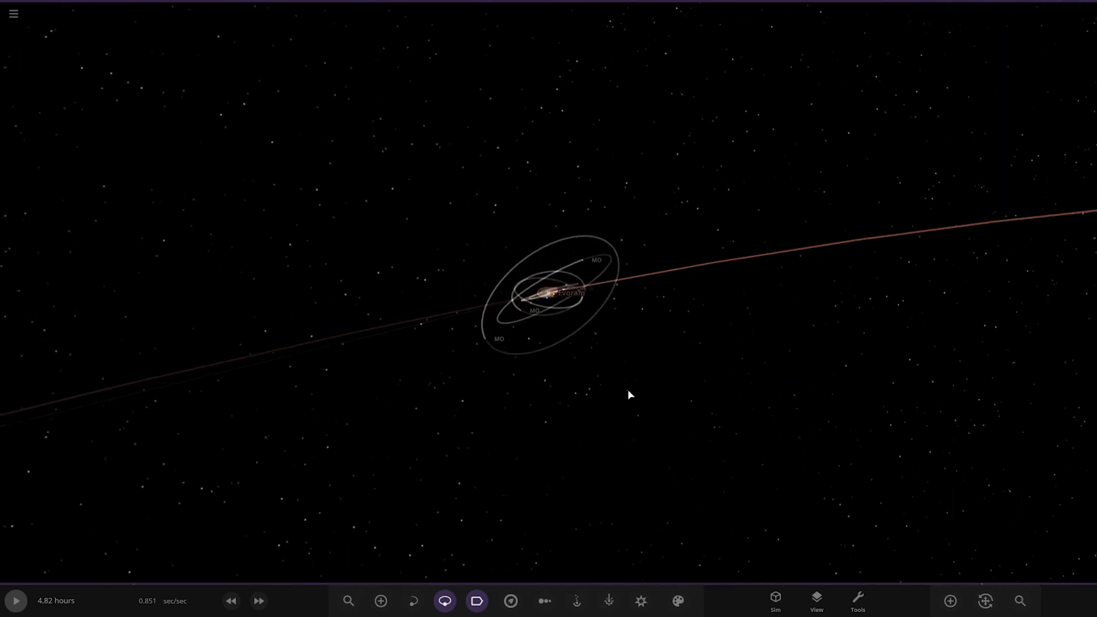
scroll(607, 404, up, 10)
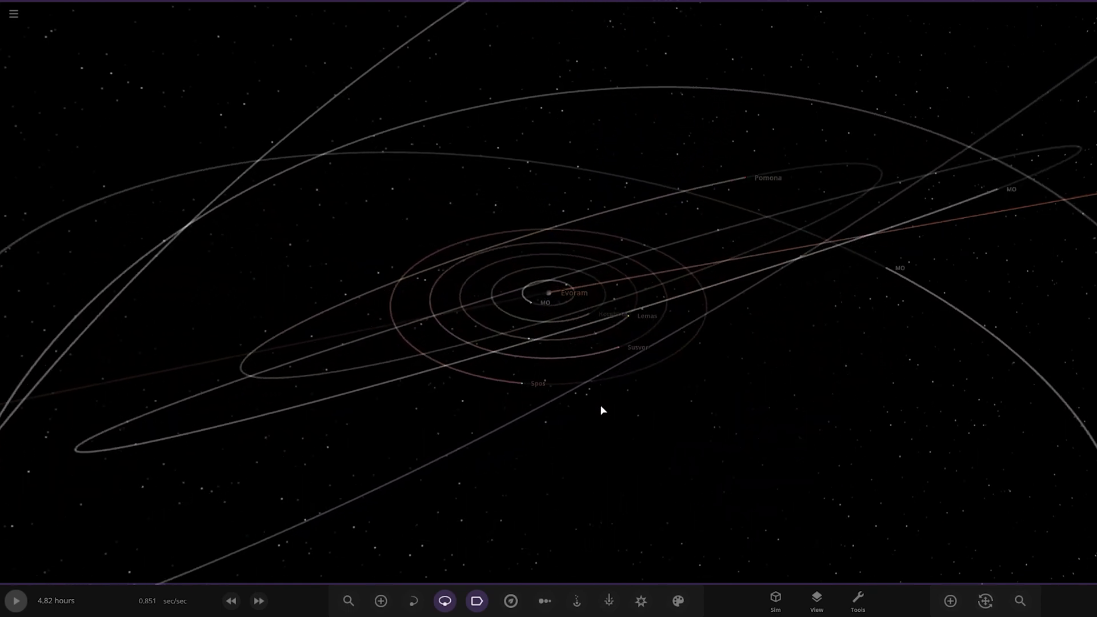
drag(638, 314, 639, 351)
scroll(640, 350, up, 5)
scroll(639, 350, down, 10)
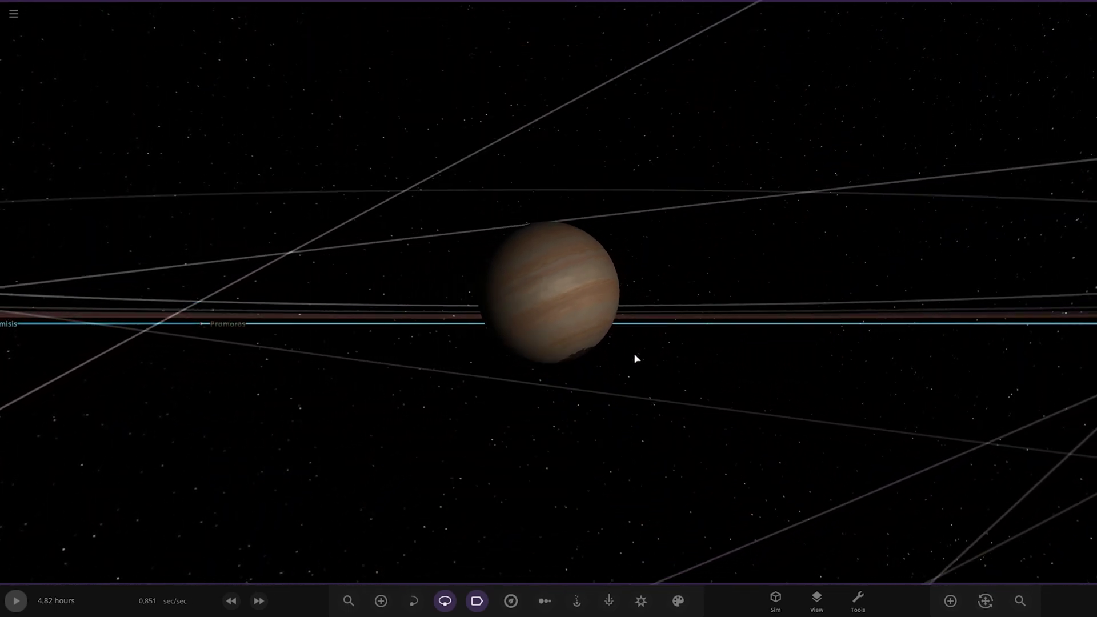
Select Evoram's innermost MO moon, and fly to the moon Horabirta on the orbit beyond it to examine its surface.
drag(512, 417, 497, 327)
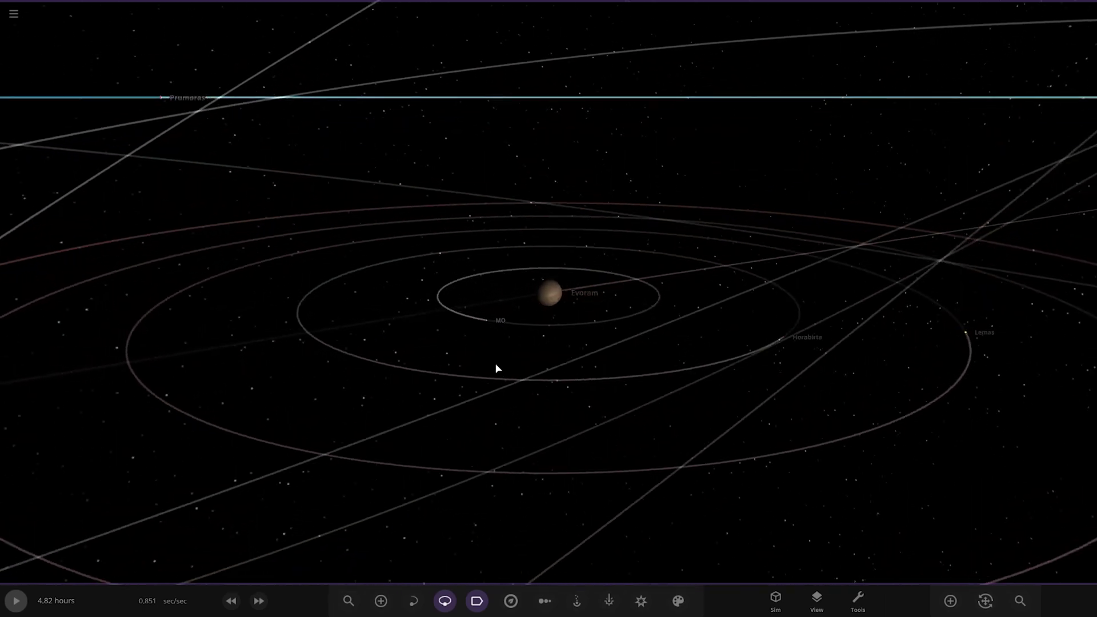
click(497, 328)
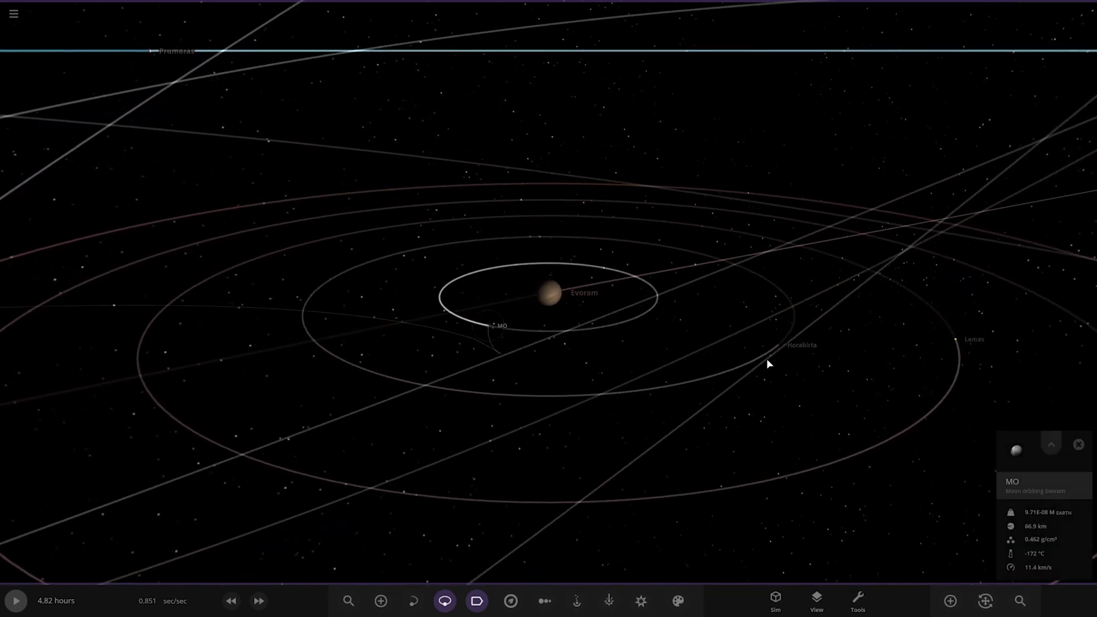
double_click(774, 353)
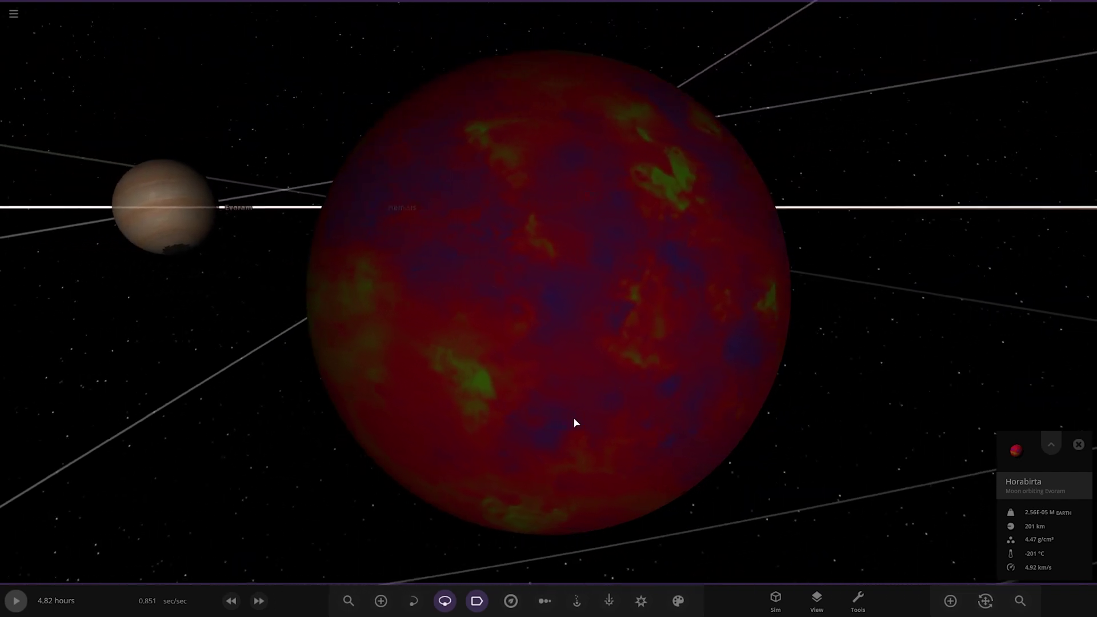
Fly to Evoram's moon Lemas, on the orbit beyond Horabirta, and examine its surface.
scroll(553, 421, down, 10)
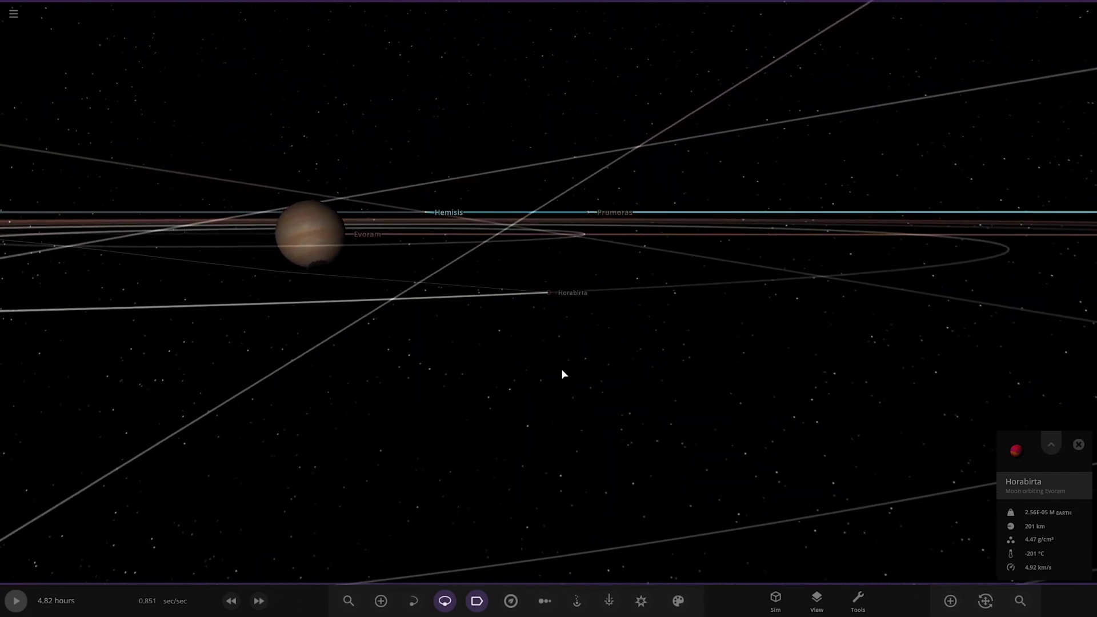
drag(562, 371, 575, 412)
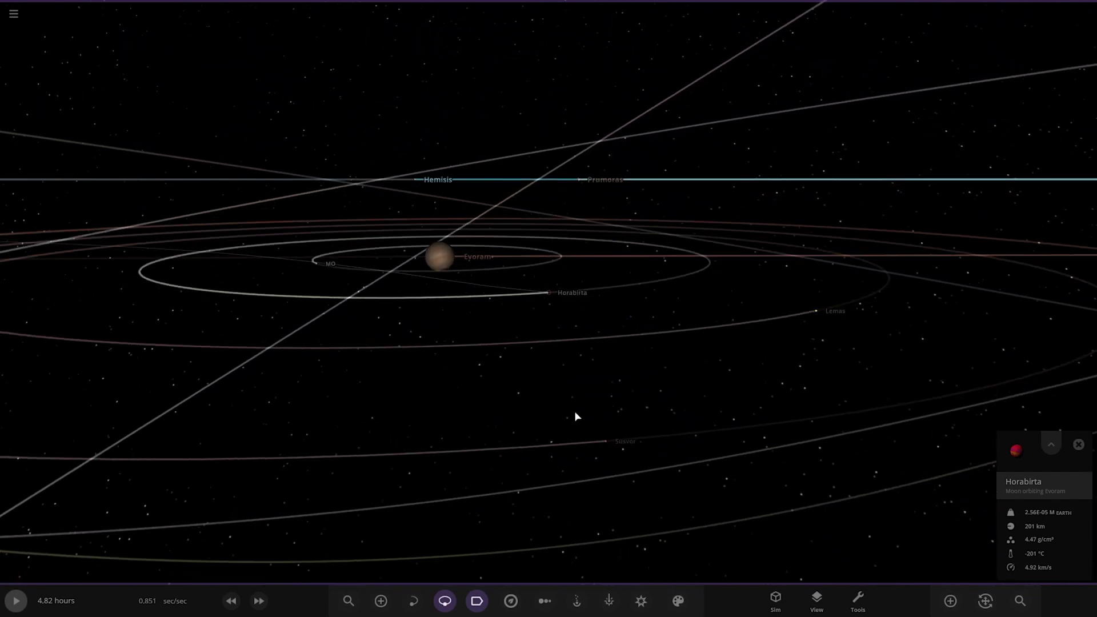
double_click(753, 318)
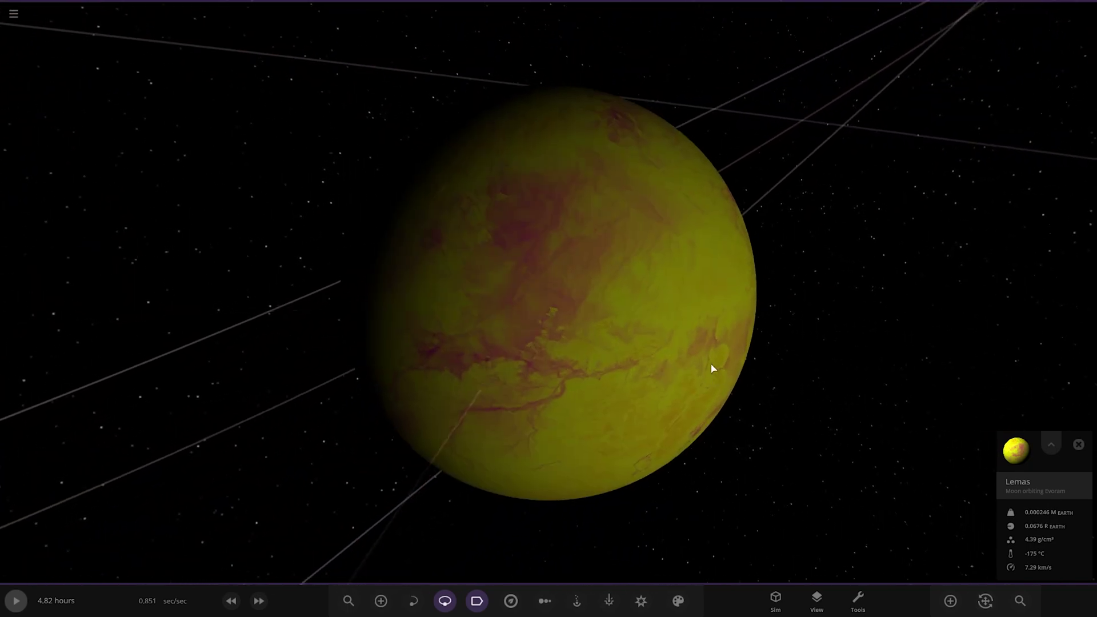
Fly to Evoram's moon Susvor, on the orbit beyond Lemas, and examine its surface.
scroll(698, 326, down, 6)
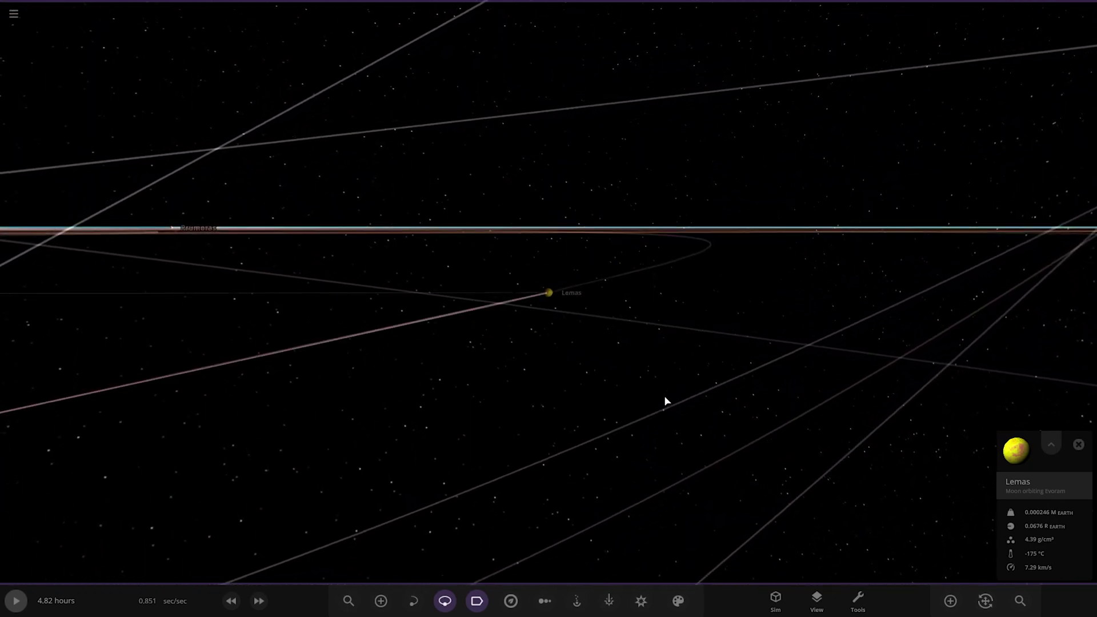
scroll(558, 362, down, 5)
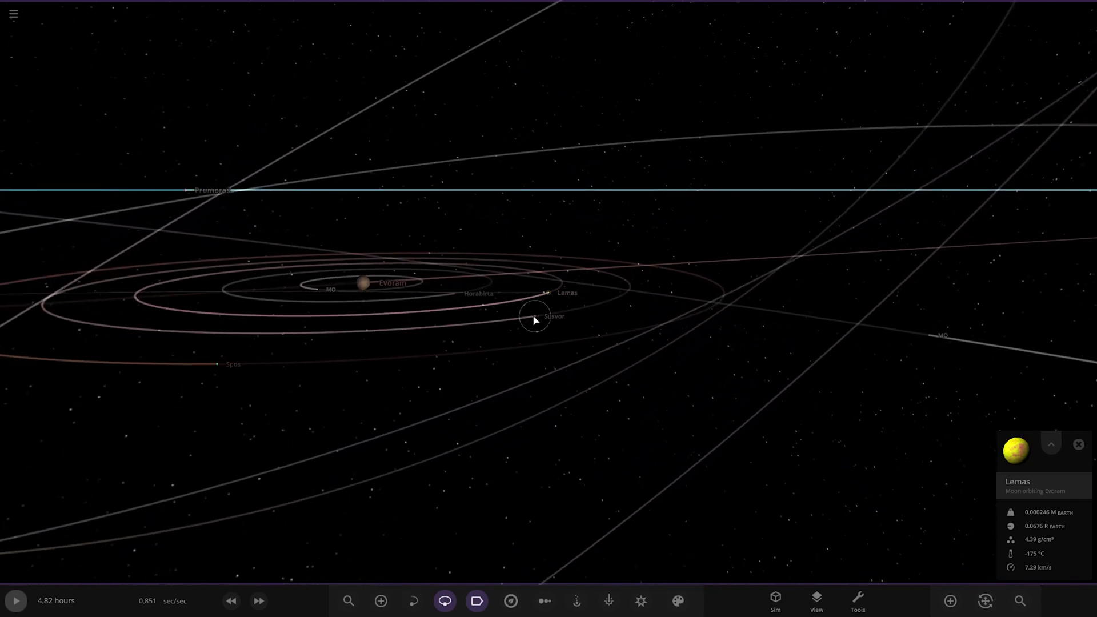
double_click(534, 319)
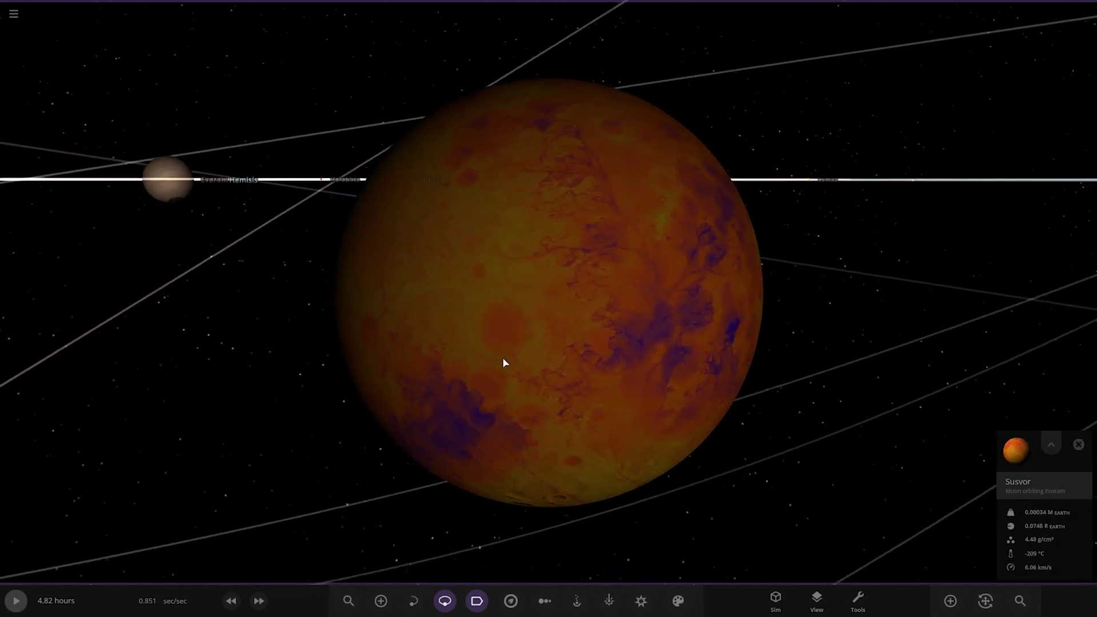
Fly to Evoram's moon Spos, on the orbit beyond Susvor, and examine its surface from several sides.
scroll(505, 364, down, 10)
drag(534, 360, 392, 337)
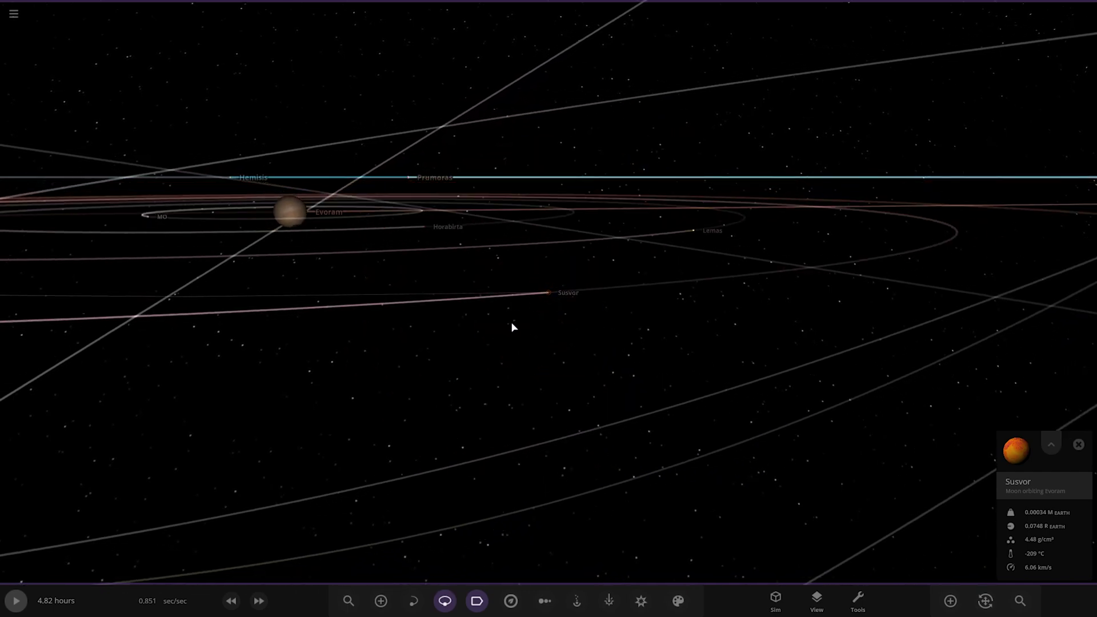
scroll(512, 331, down, 5)
double_click(427, 330)
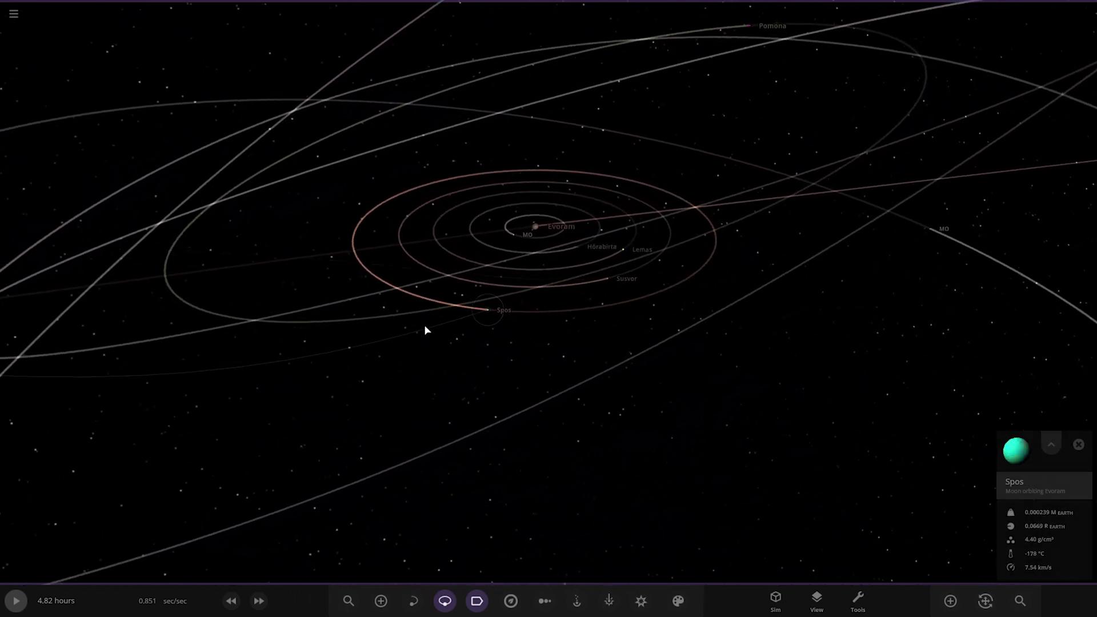
double_click(424, 330)
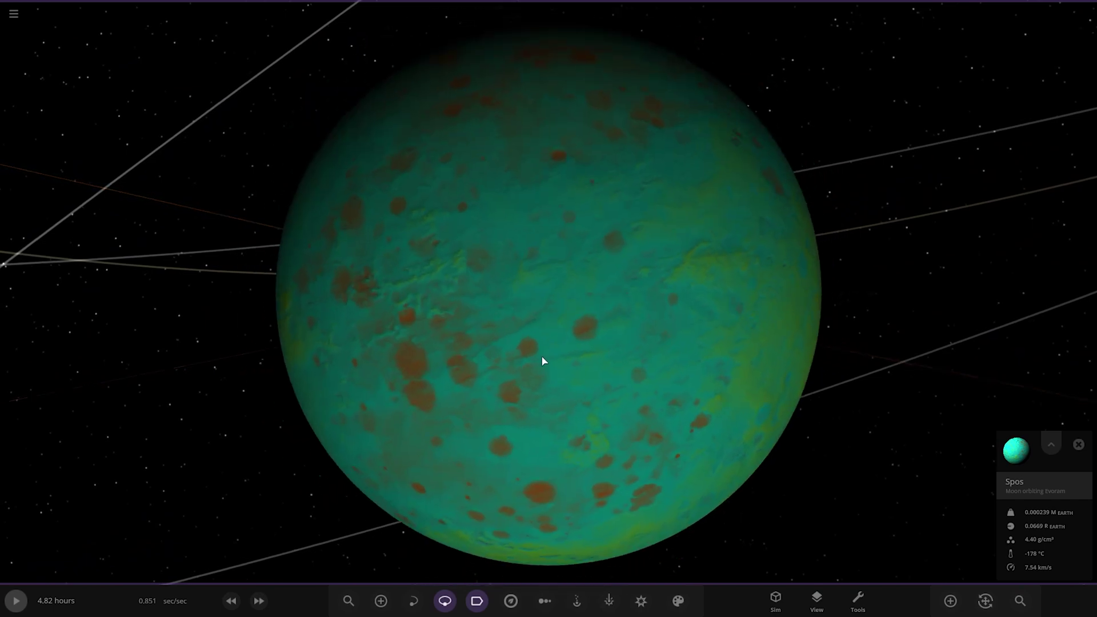
scroll(543, 361, down, 1)
drag(543, 361, 674, 326)
Fly to Evoram's moon Pomona, on the tilted orbit beyond Spos, and view it up close.
scroll(657, 342, down, 10)
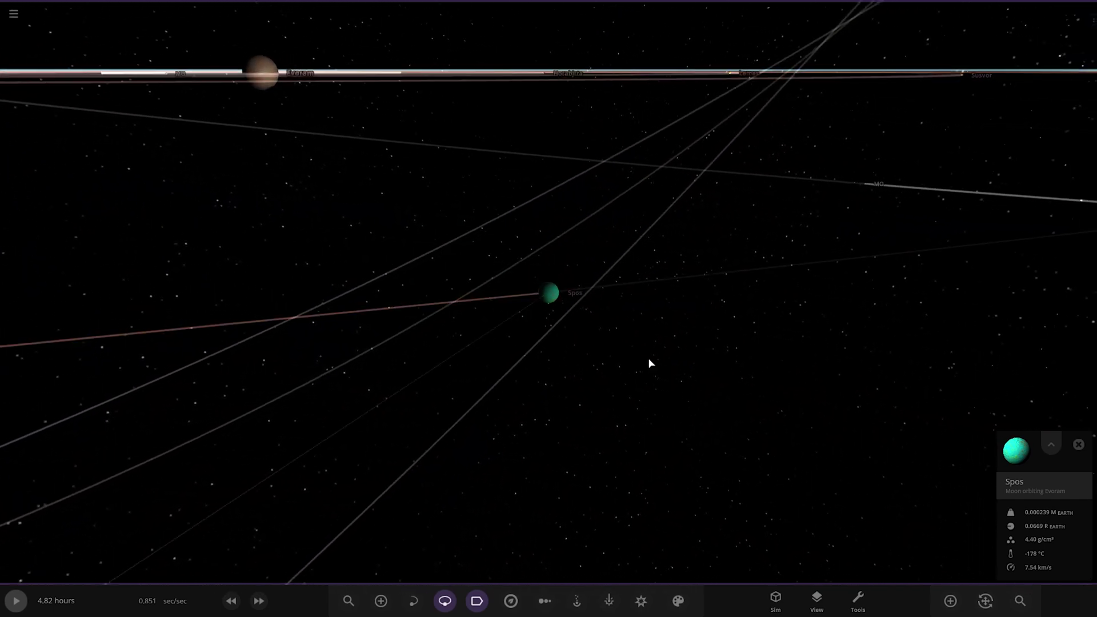
scroll(648, 359, down, 10)
drag(578, 347, 620, 388)
double_click(642, 170)
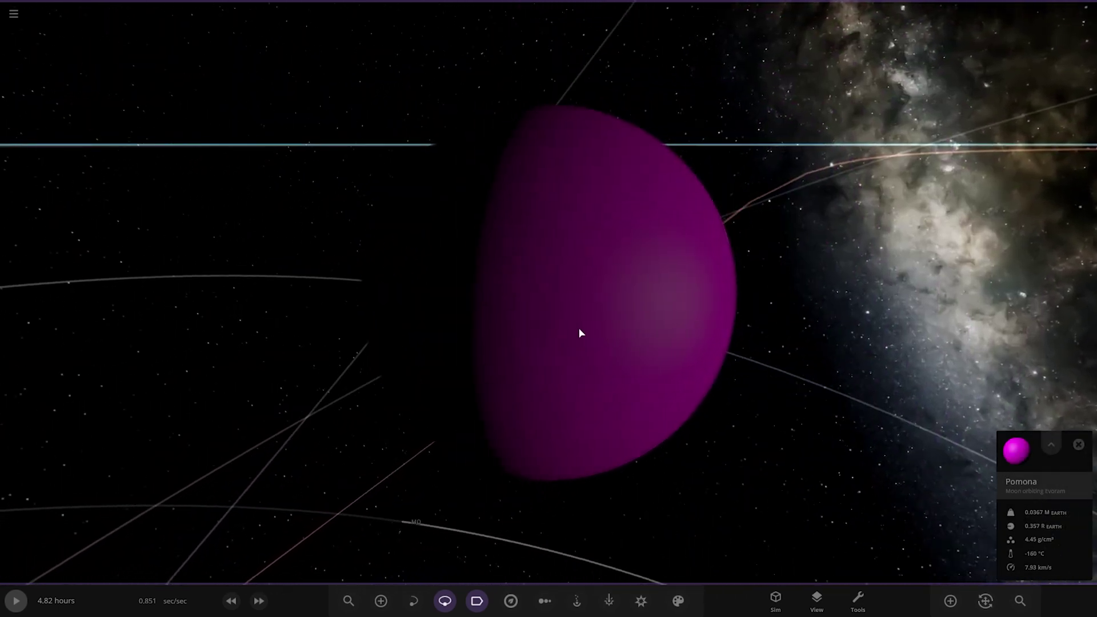
Hide Pomona's Atmosphere and Clouds layers to examine the surface beneath, and show both layers again.
click(1024, 482)
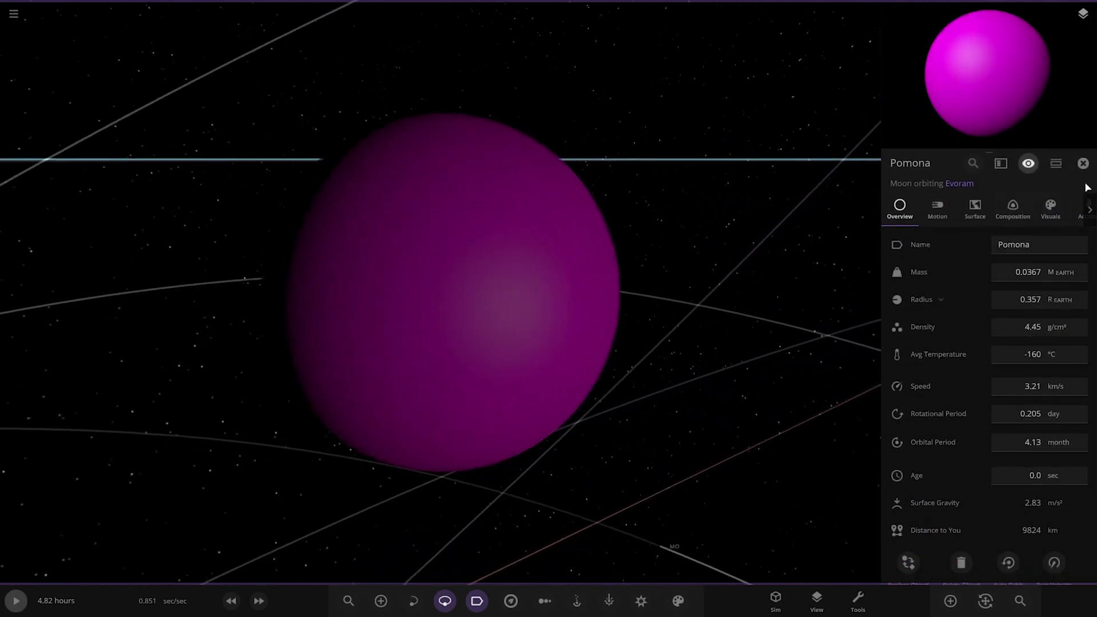
click(1050, 208)
click(898, 313)
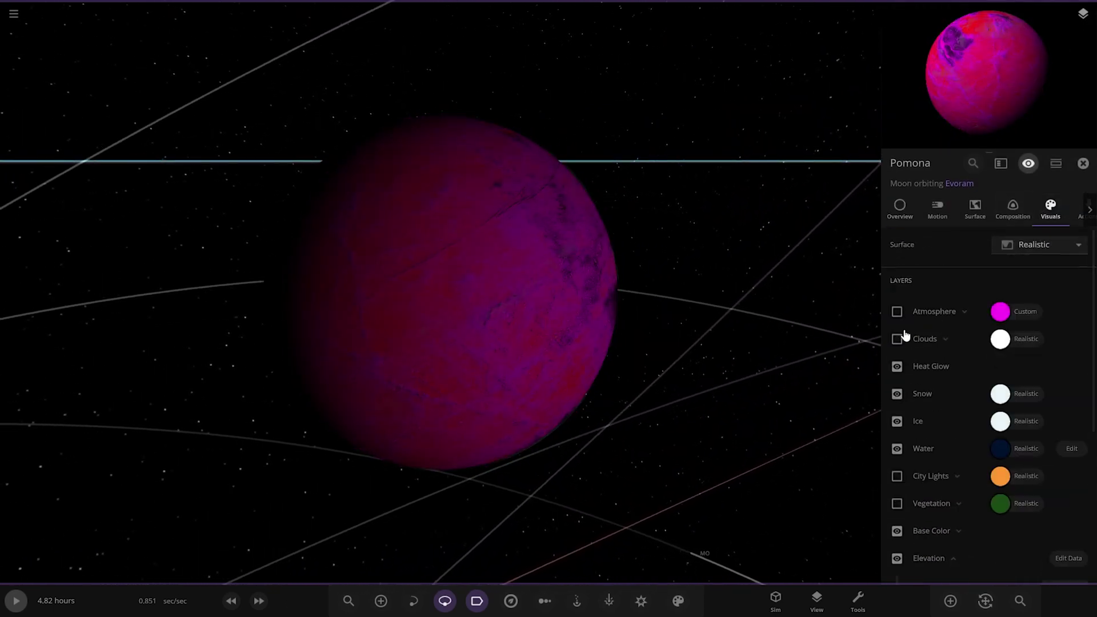
click(898, 312)
View the whole moon system of Evoram and select its small outer MO moons to inspect them.
scroll(571, 352, down, 6)
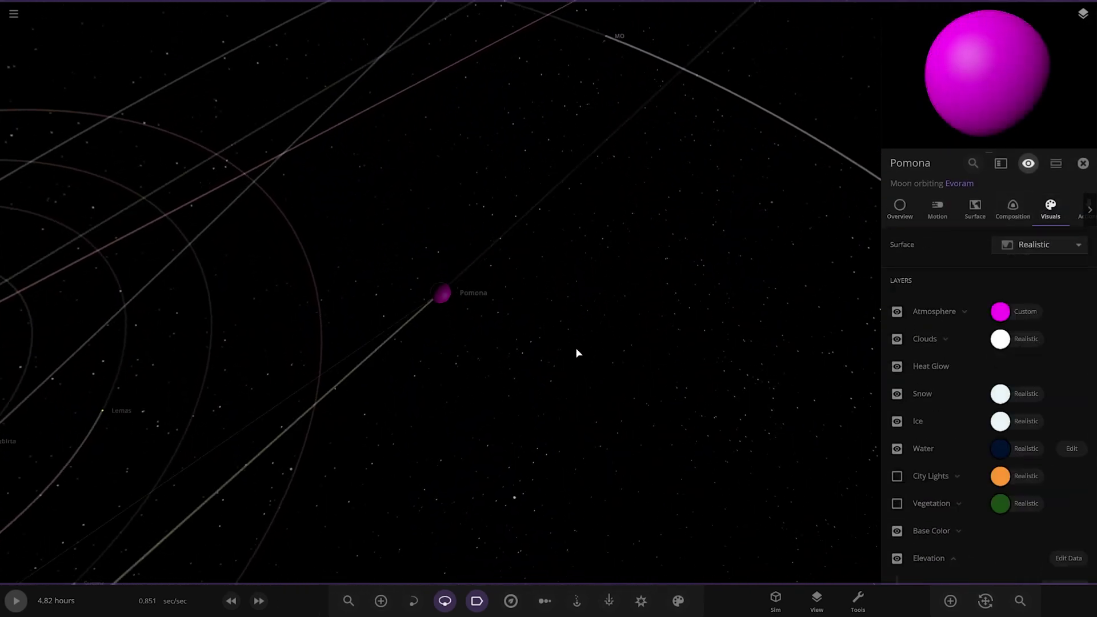
scroll(573, 352, down, 5)
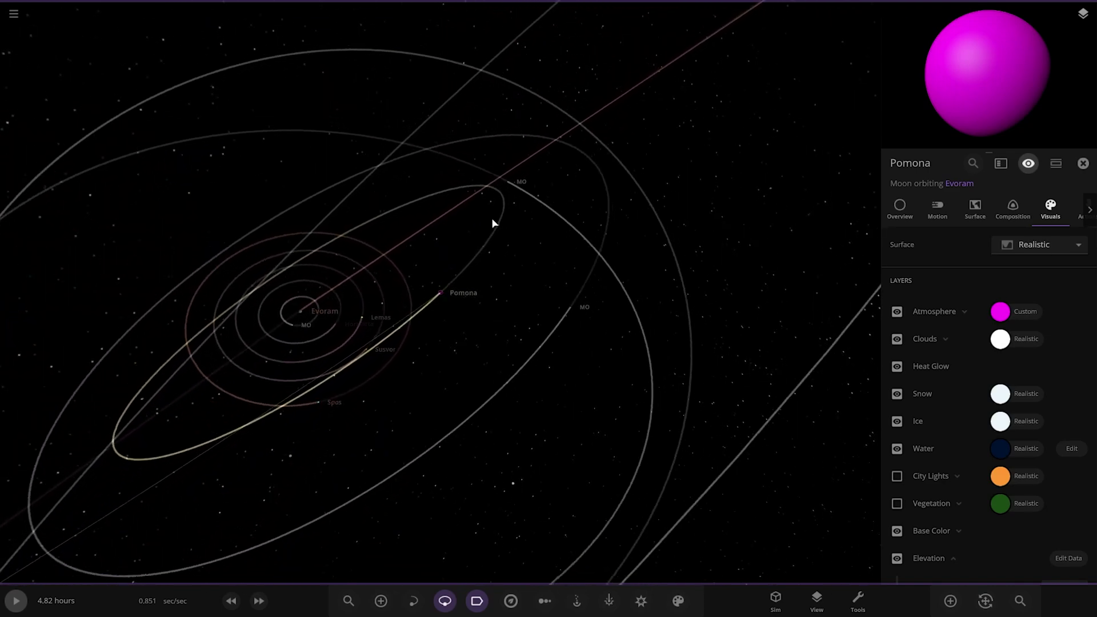
click(562, 313)
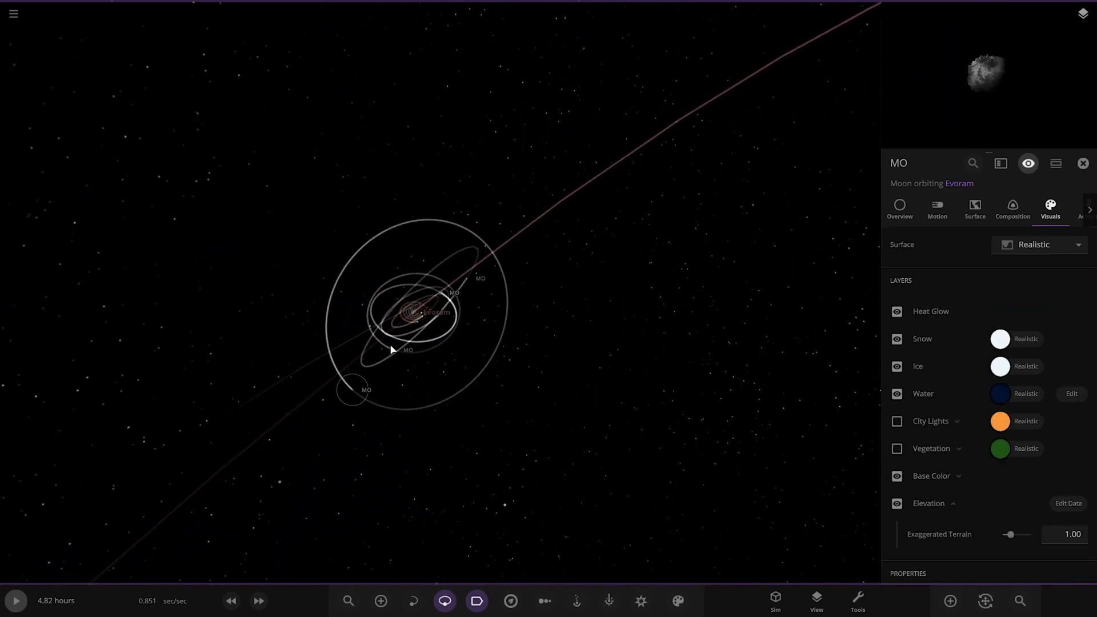
scroll(466, 318, down, 8)
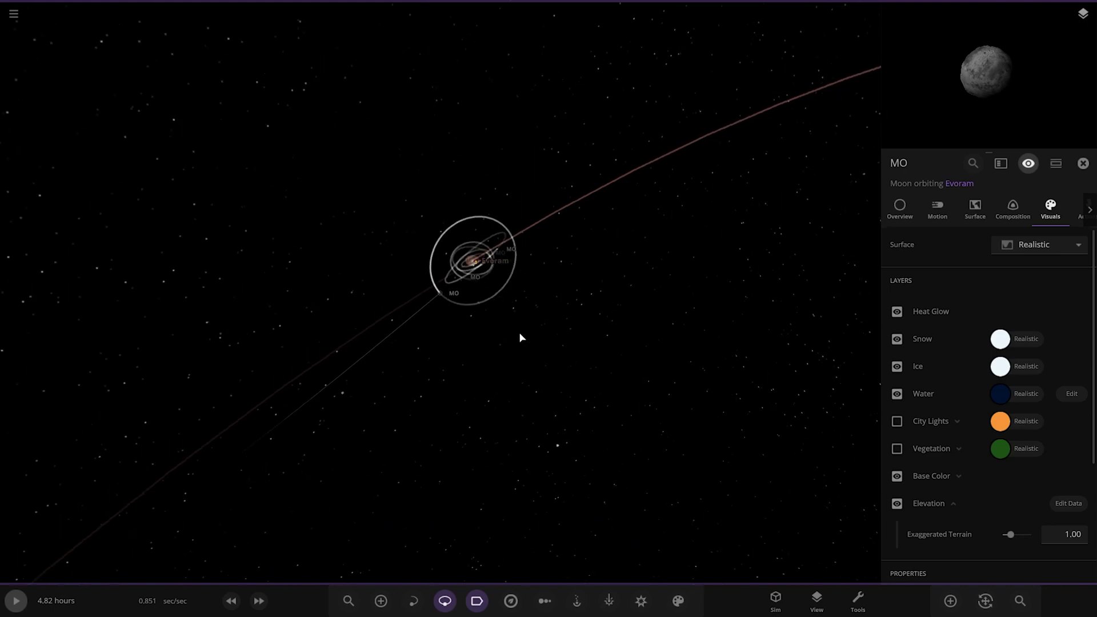
Fly to the planet Malgoras, on the orbit beyond Evoram, and read its overview properties.
scroll(504, 364, down, 5)
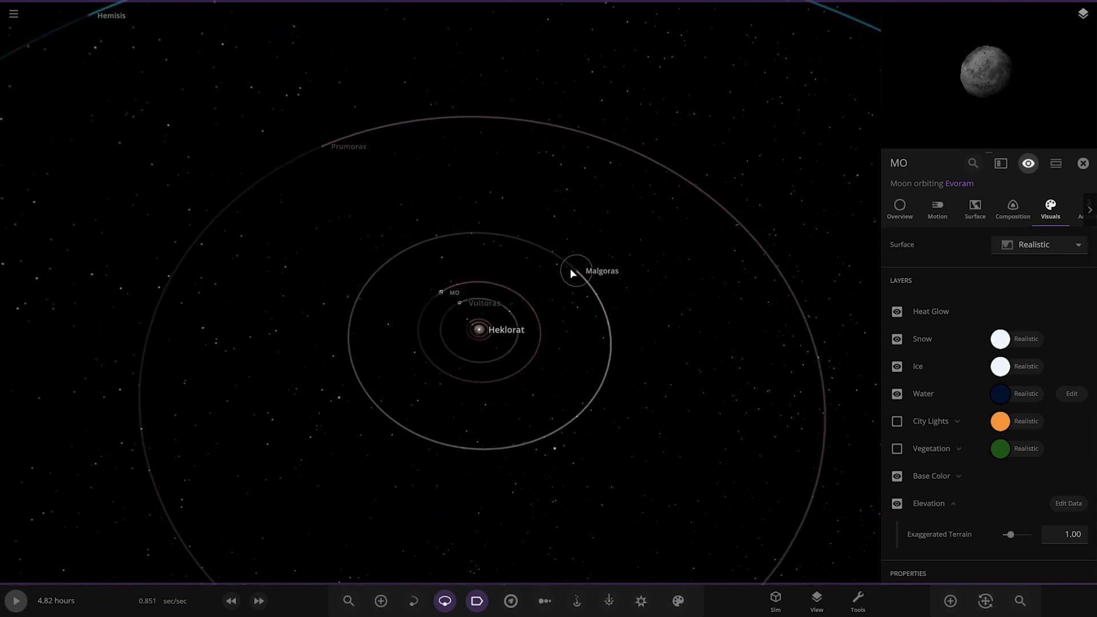
double_click(572, 272)
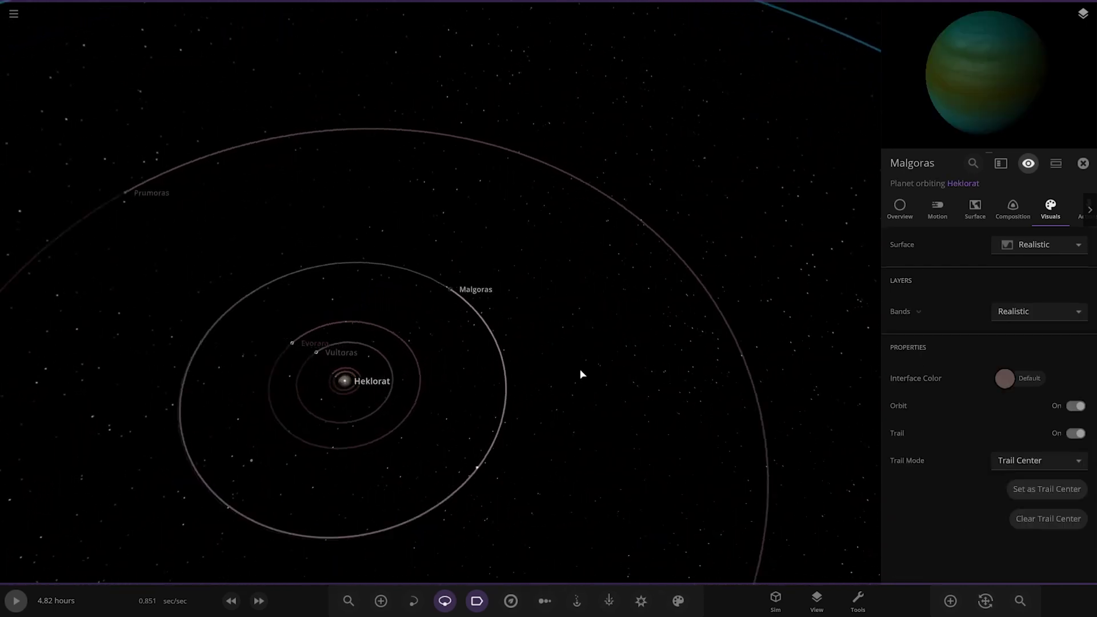
click(900, 209)
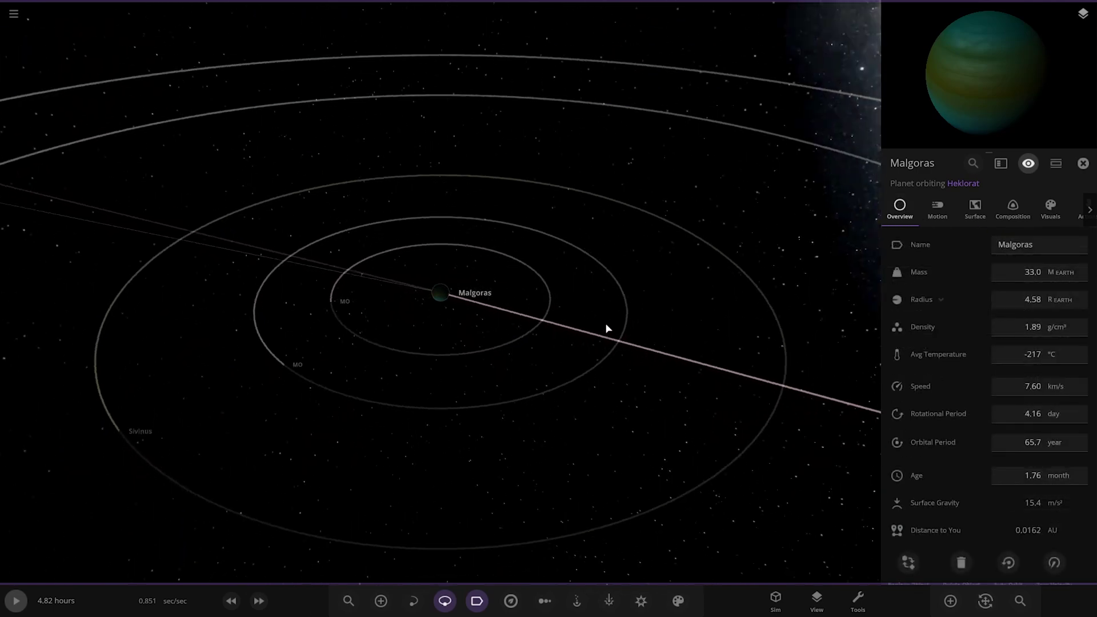
scroll(581, 330, down, 8)
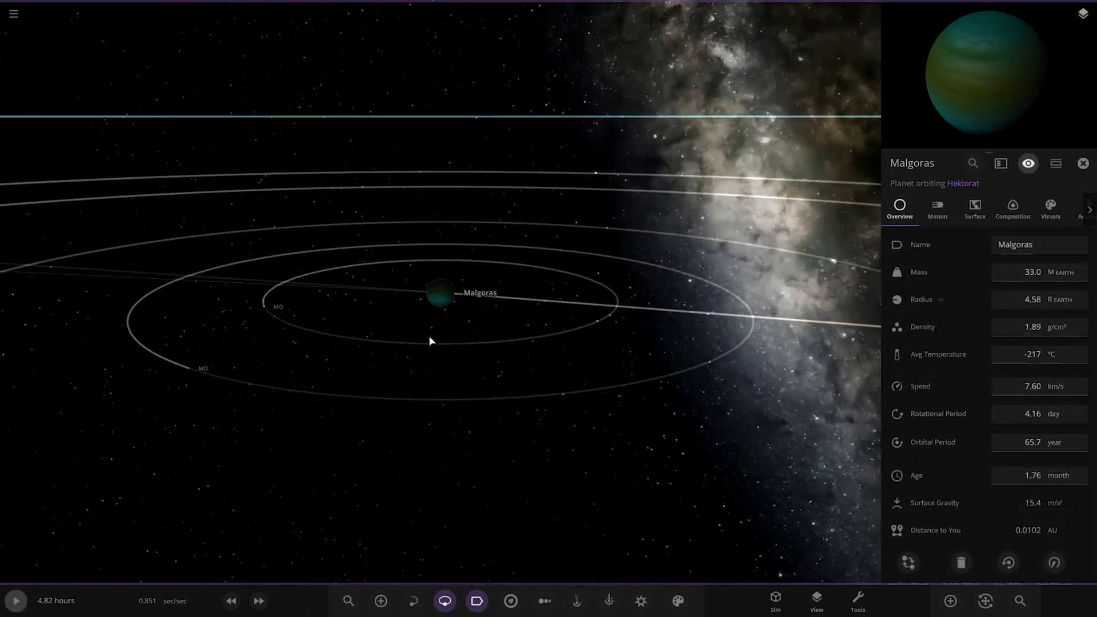
drag(429, 335, 429, 366)
Fly to Malgoras's moon Sivinus and temporarily hide its Atmosphere layer to examine the surface beneath.
scroll(293, 314, down, 4)
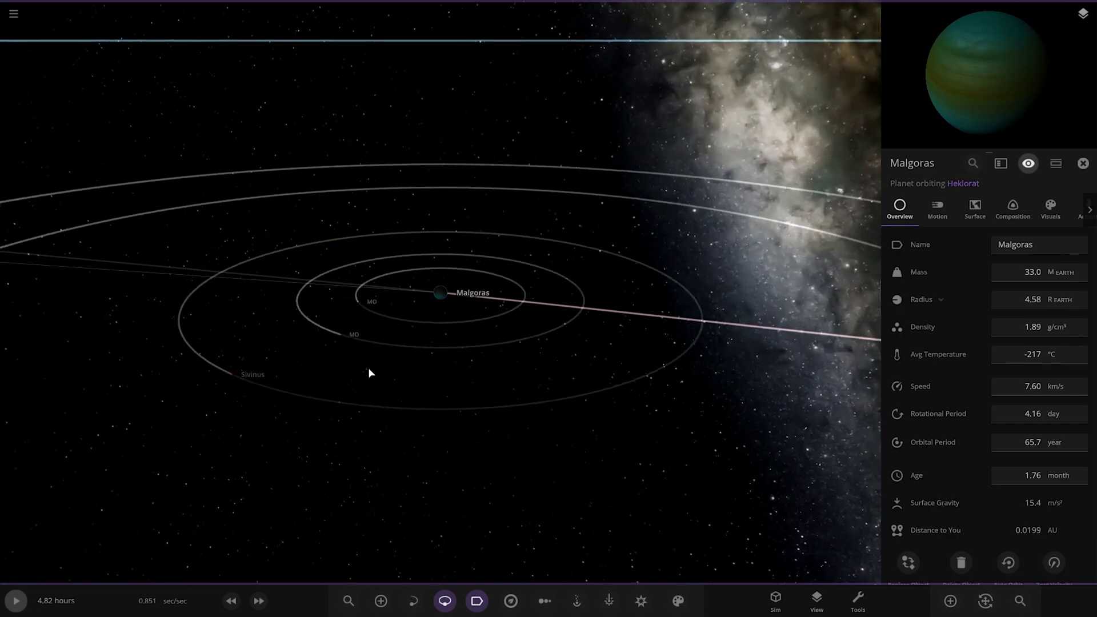
double_click(320, 342)
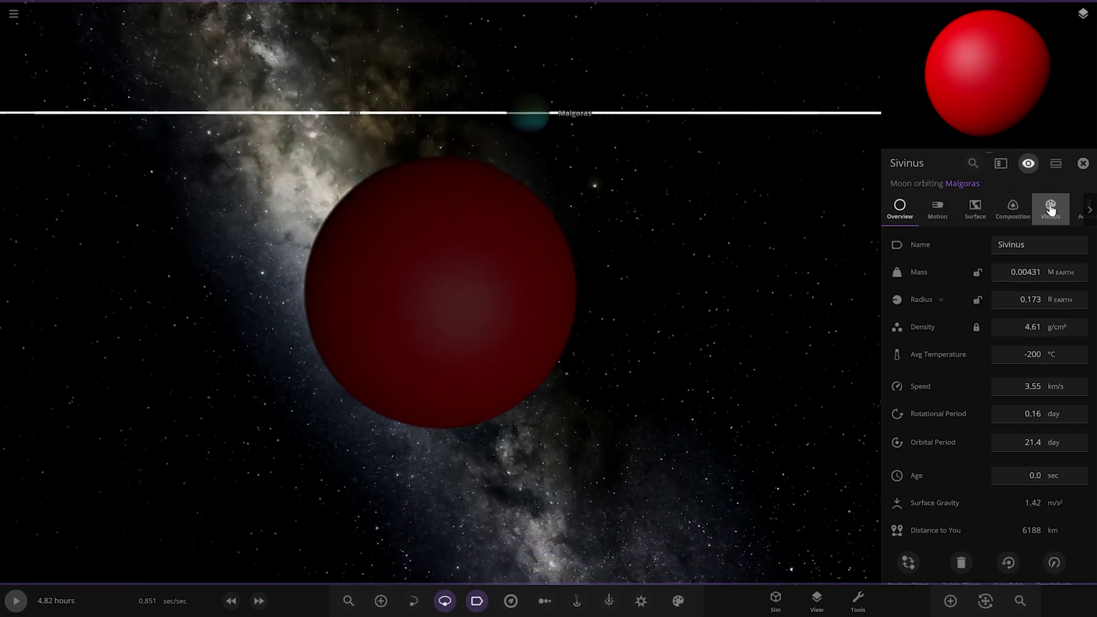
click(1050, 209)
click(898, 312)
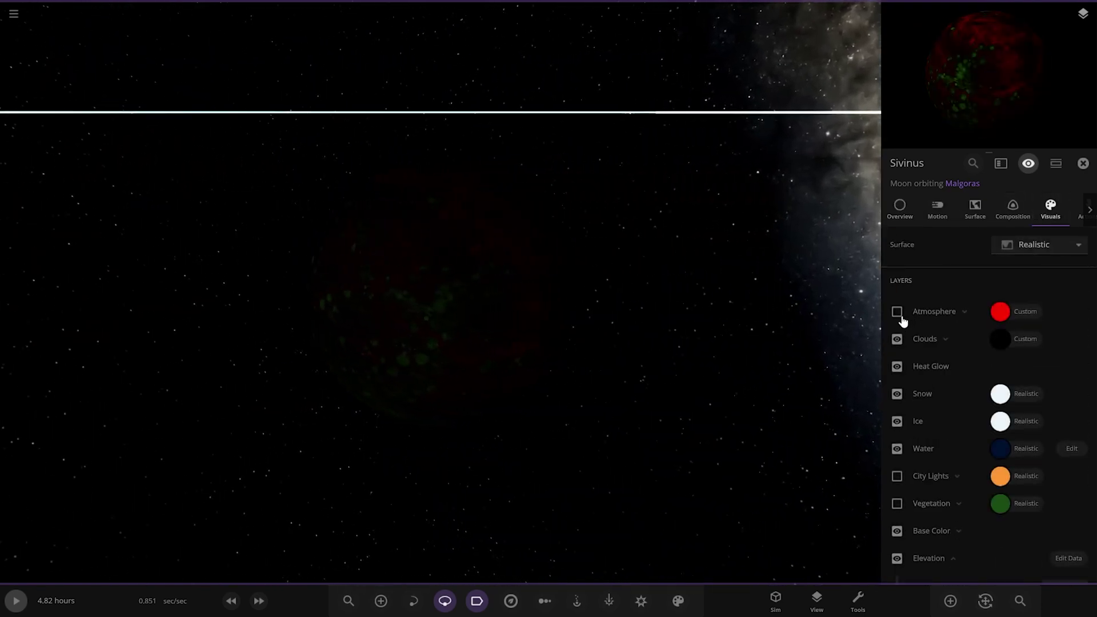
click(897, 311)
Fly to the planet Prumoras, on the orbit beyond Malgoras, and read its overview properties.
scroll(639, 320, down, 3)
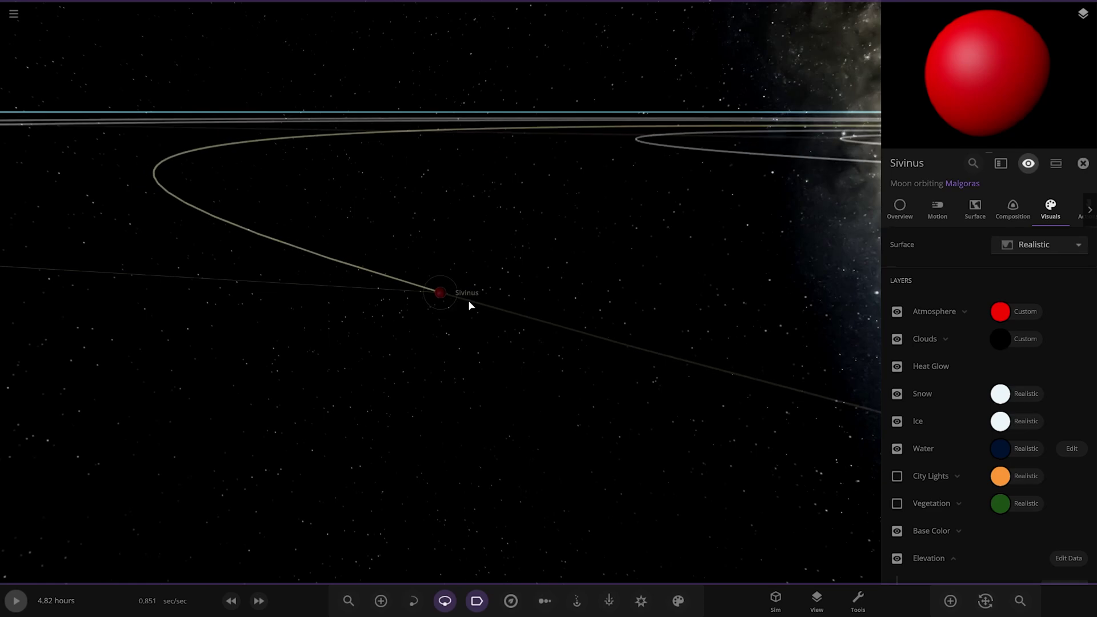
scroll(468, 297, down, 10)
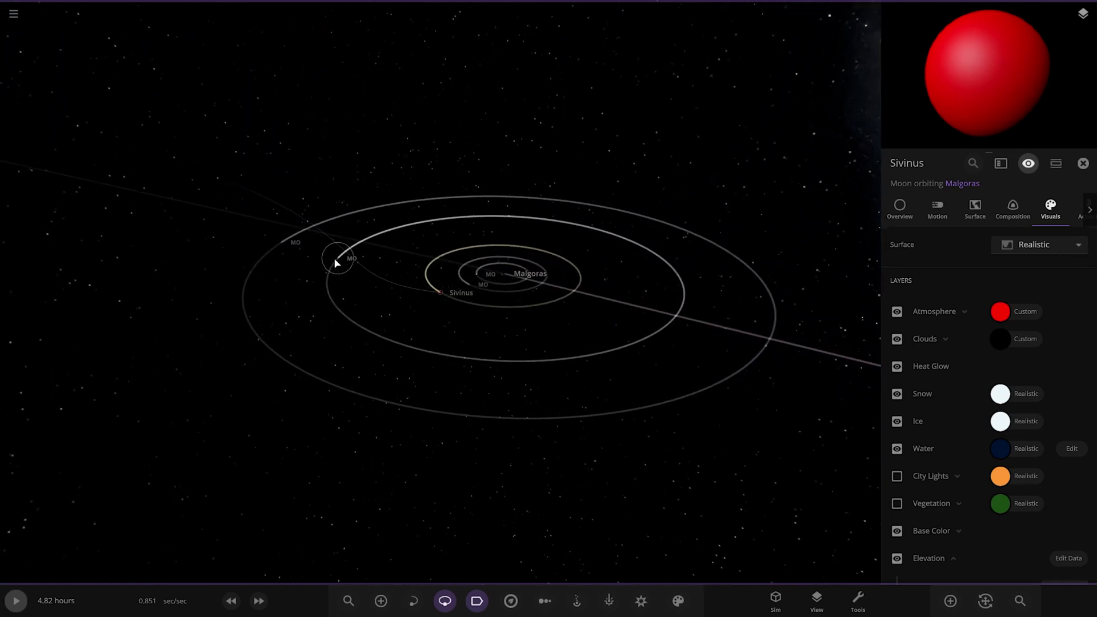
scroll(383, 327, down, 10)
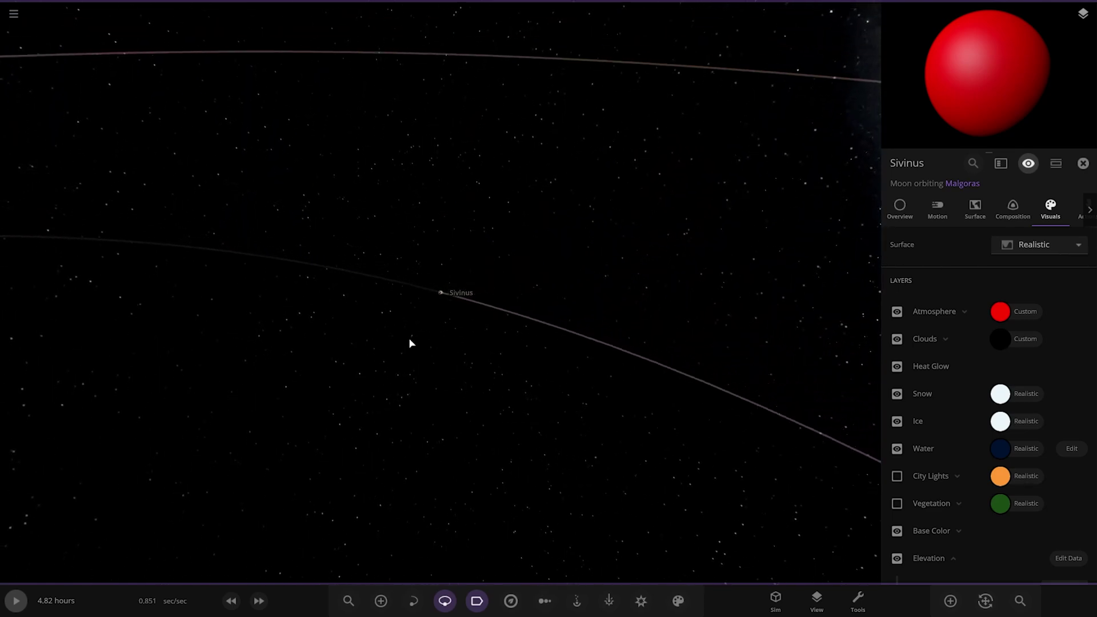
scroll(410, 339, down, 8)
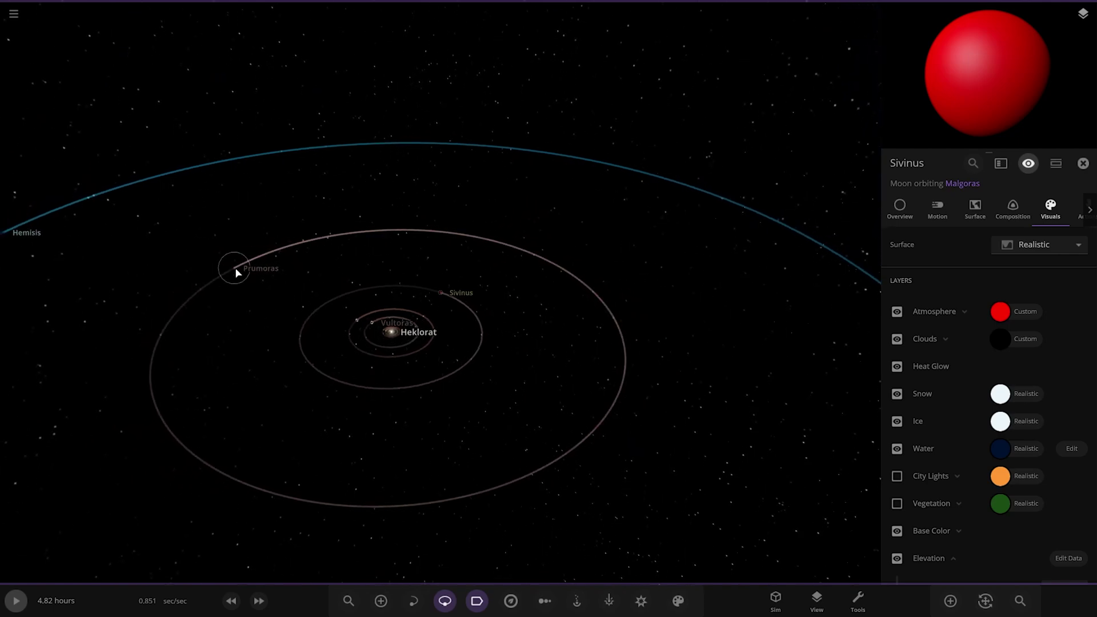
double_click(238, 272)
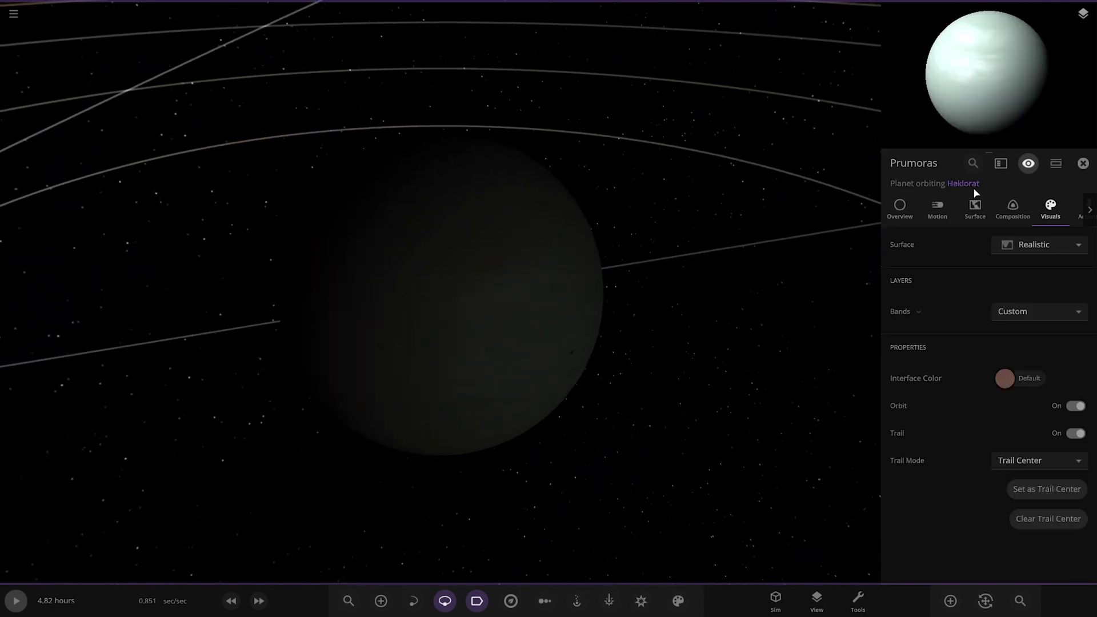
click(895, 202)
Fly to Prumoras's moon Emvus and examine its surface from several angles.
scroll(595, 349, down, 5)
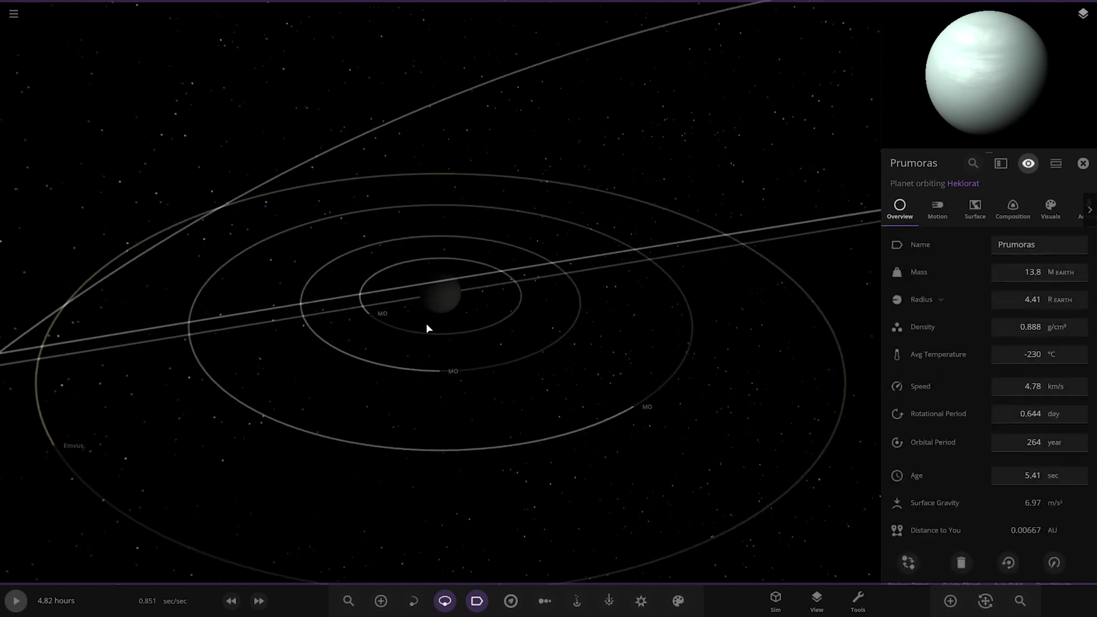
drag(457, 349, 323, 345)
double_click(324, 345)
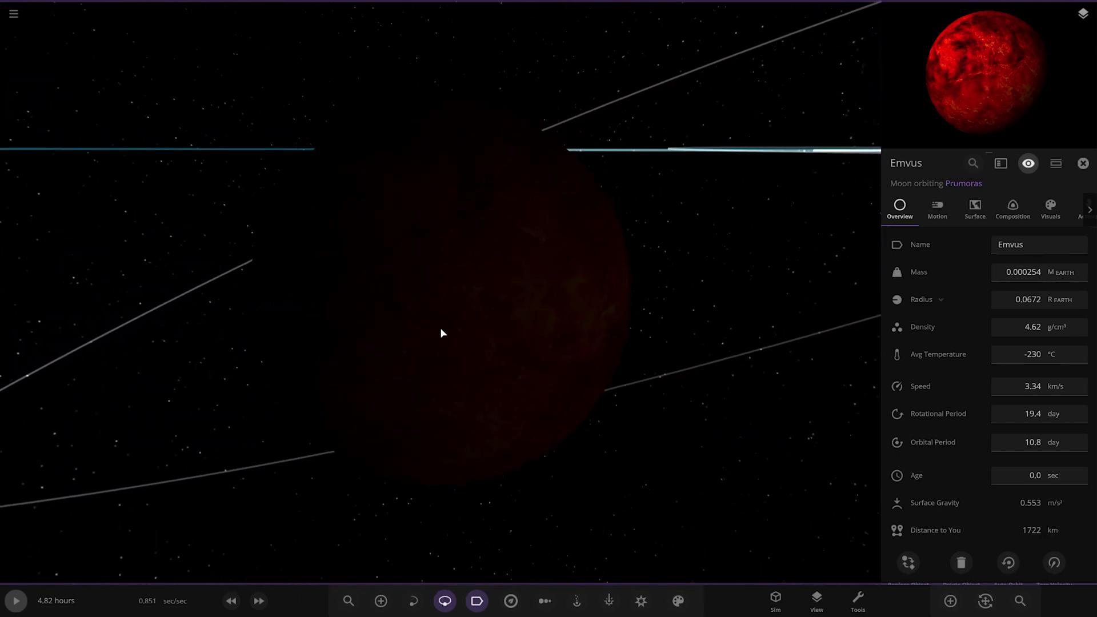
drag(369, 326, 532, 328)
drag(960, 97, 1034, 54)
drag(603, 248, 667, 327)
scroll(657, 334, down, 4)
scroll(642, 341, up, 1)
Set Emvus's average temperature to 600 °C and examine its heated surface up close.
click(1012, 354)
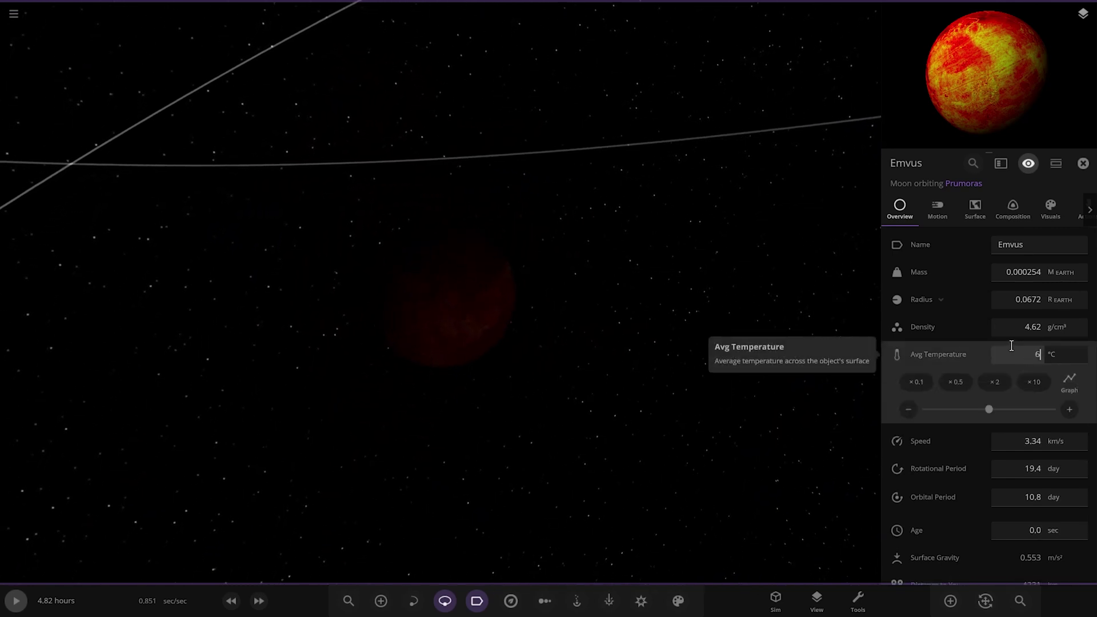
key(Return)
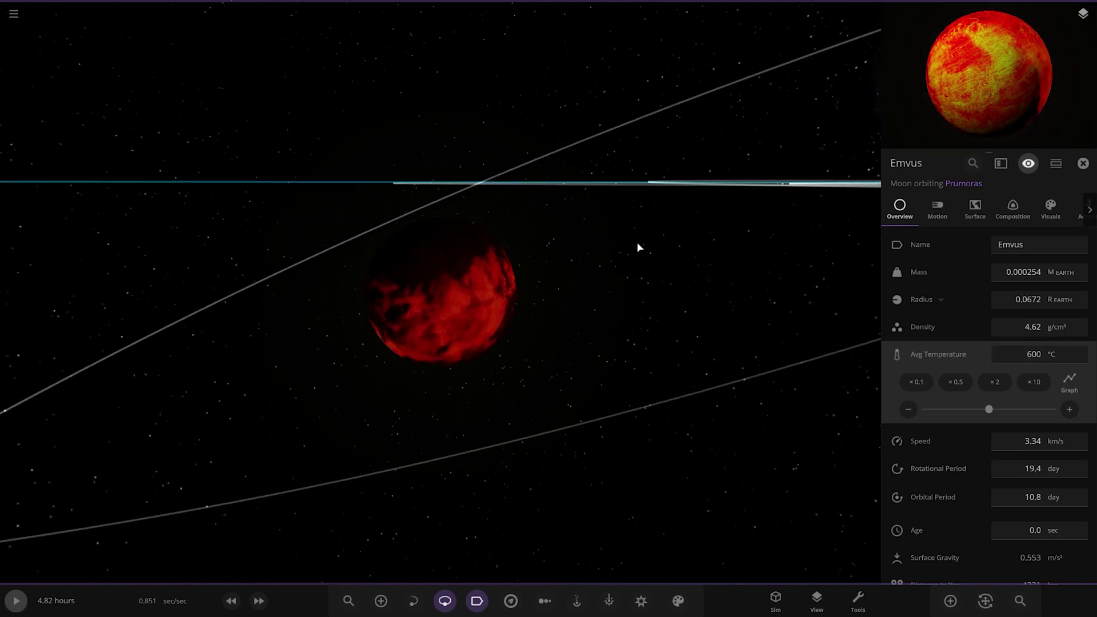
scroll(577, 273, up, 5)
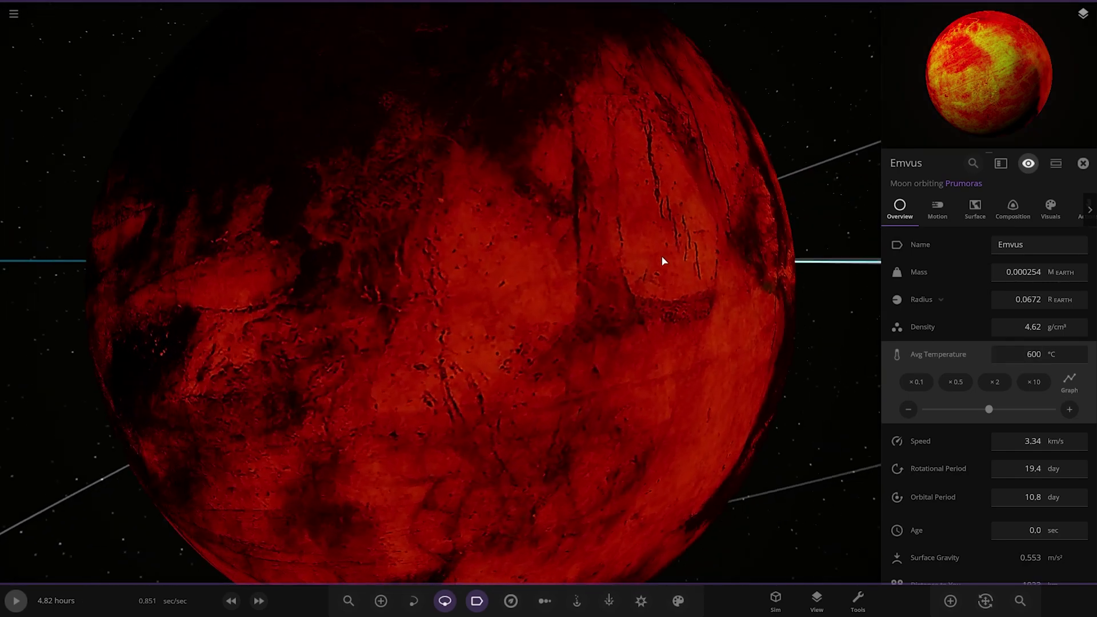
Select the planet Hemisis, on the orbit beyond Prumoras, and examine it up close together with its moon orbits.
scroll(660, 255, down, 10)
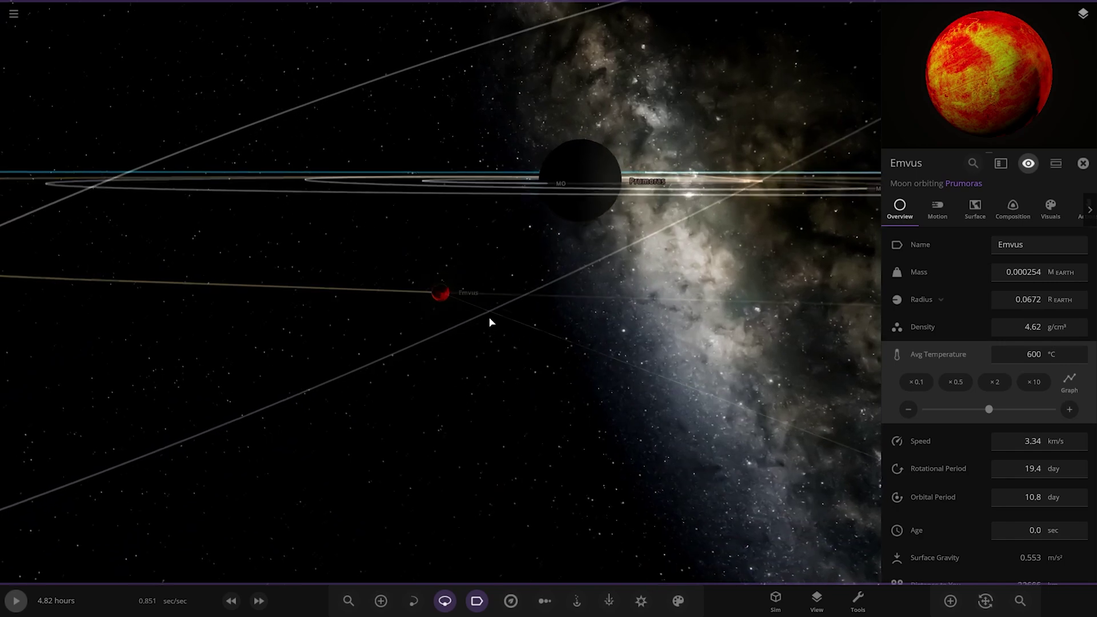
scroll(492, 316, down, 10)
drag(503, 310, 474, 395)
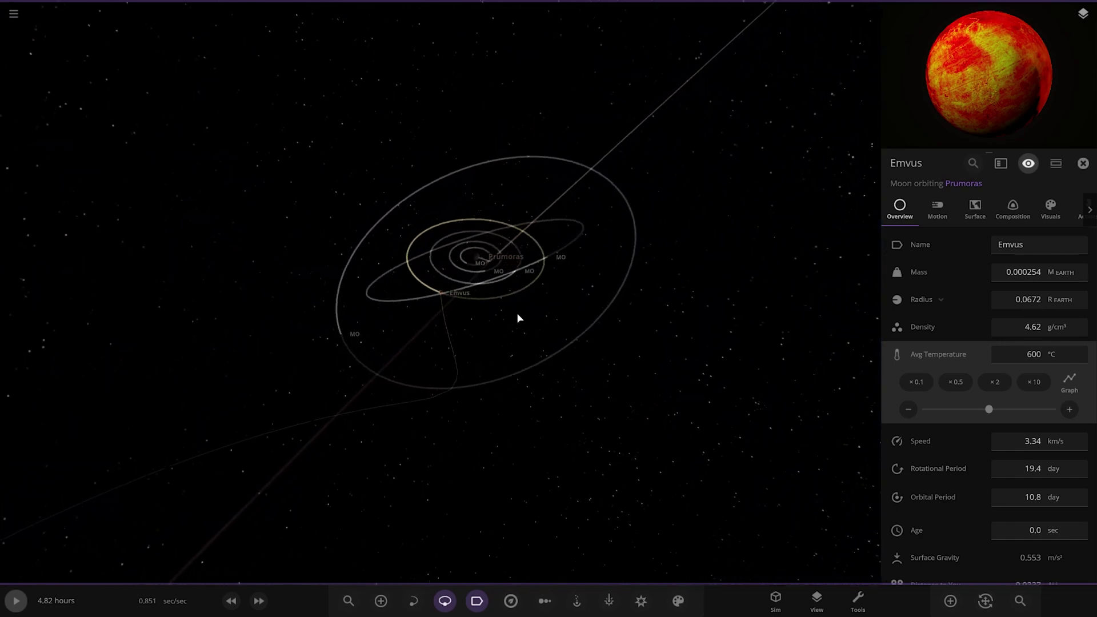
scroll(517, 313, down, 3)
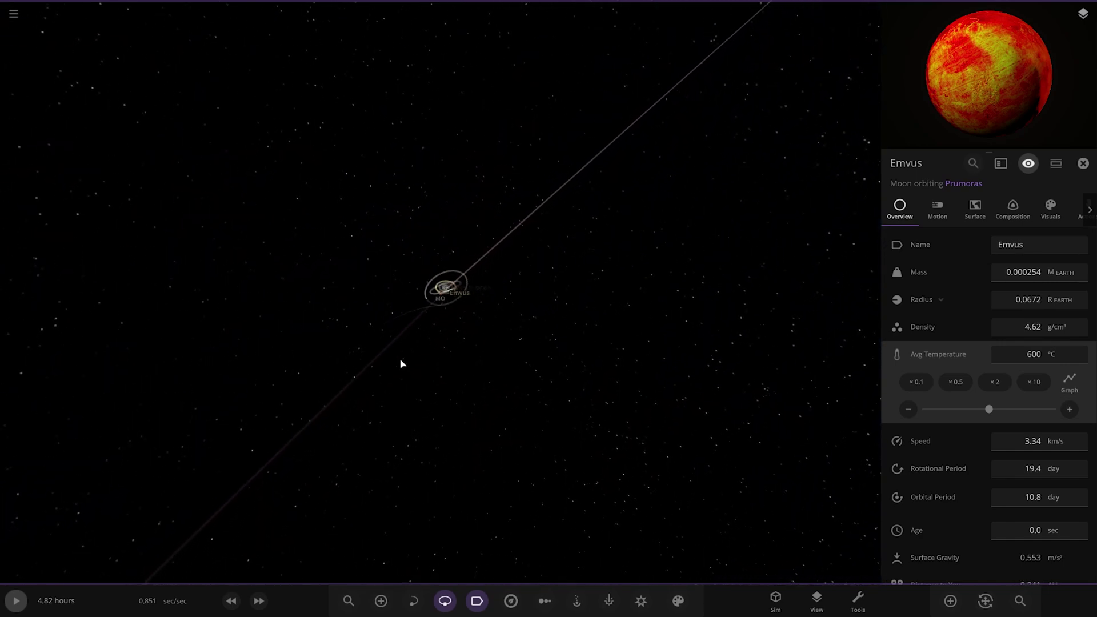
scroll(394, 364, down, 8)
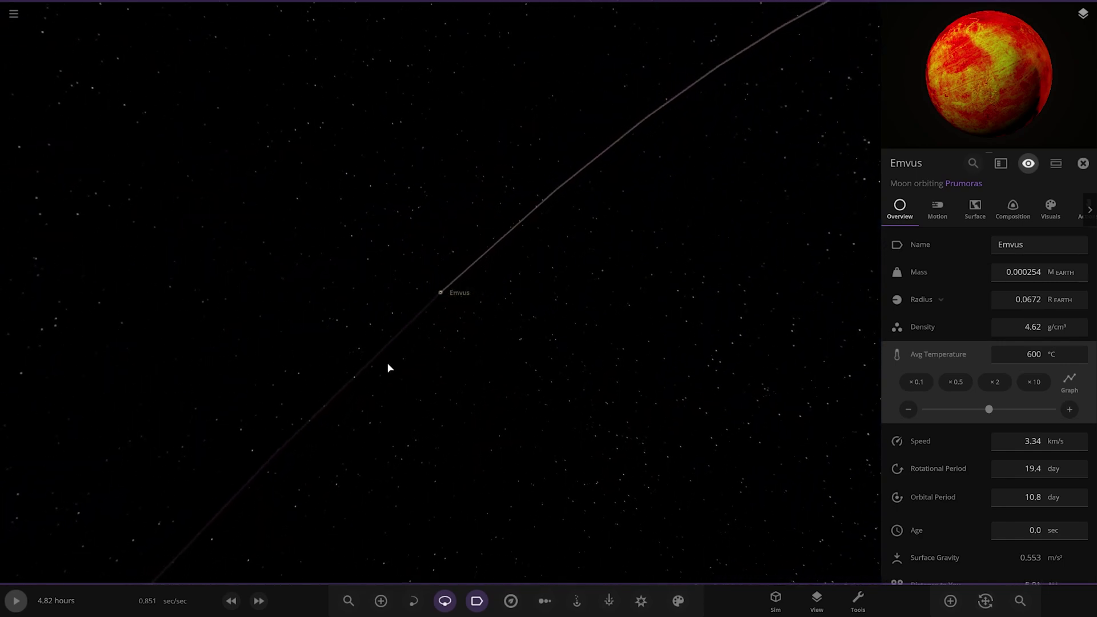
scroll(460, 367, down, 5)
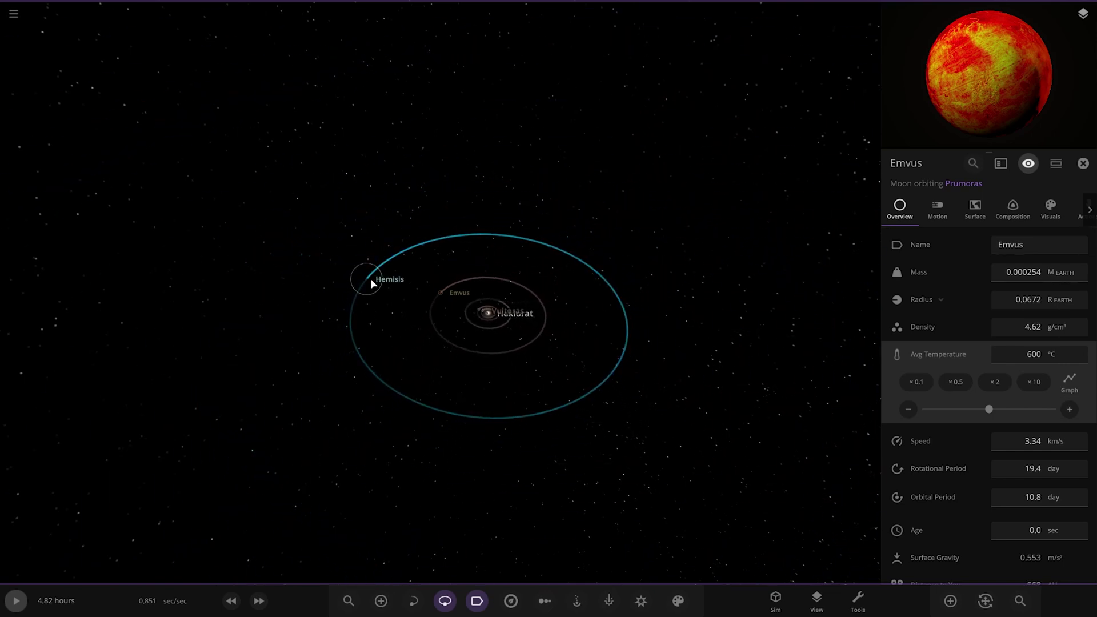
click(370, 281)
scroll(460, 387, down, 6)
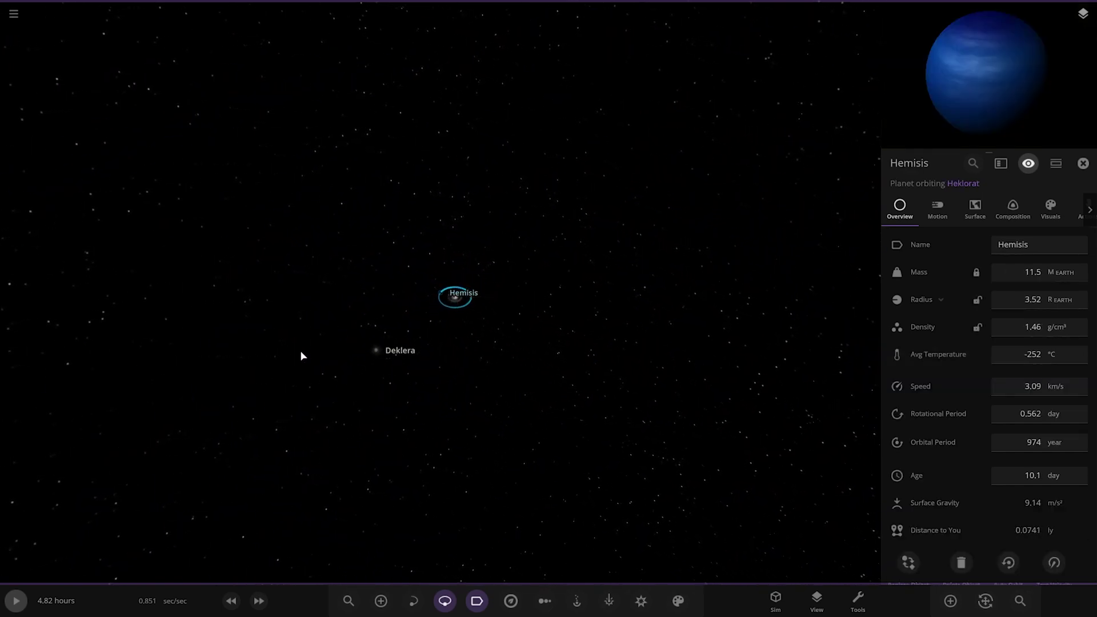
scroll(488, 390, up, 10)
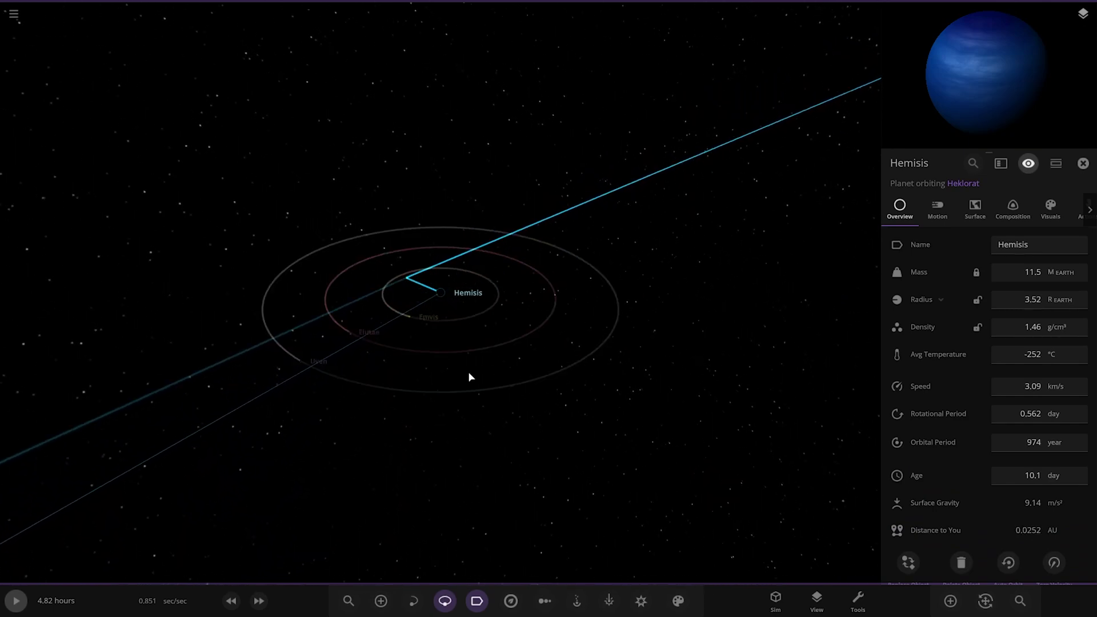
scroll(469, 375, up, 8)
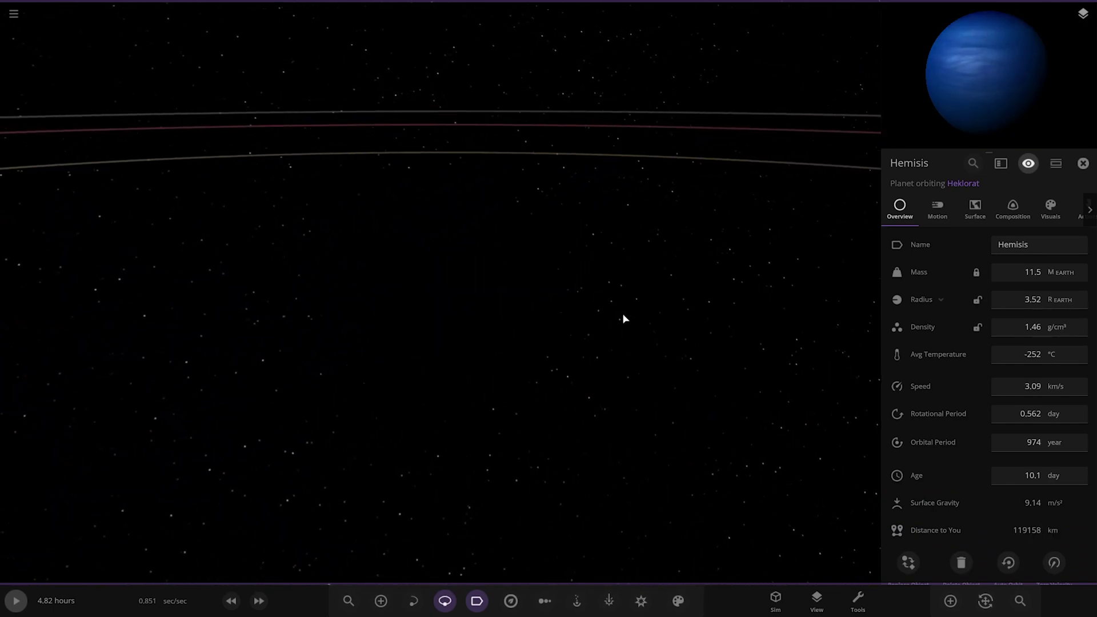
scroll(629, 312, down, 5)
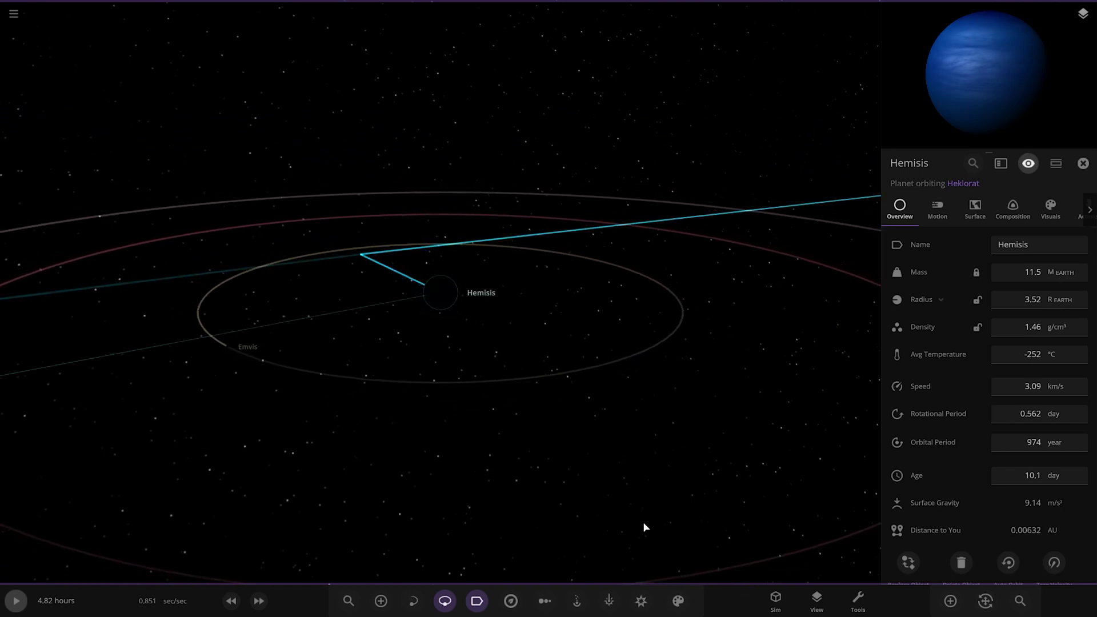
Change the view's lighting mode to Directional Light and examine Hemisis up close under it.
click(858, 604)
click(817, 599)
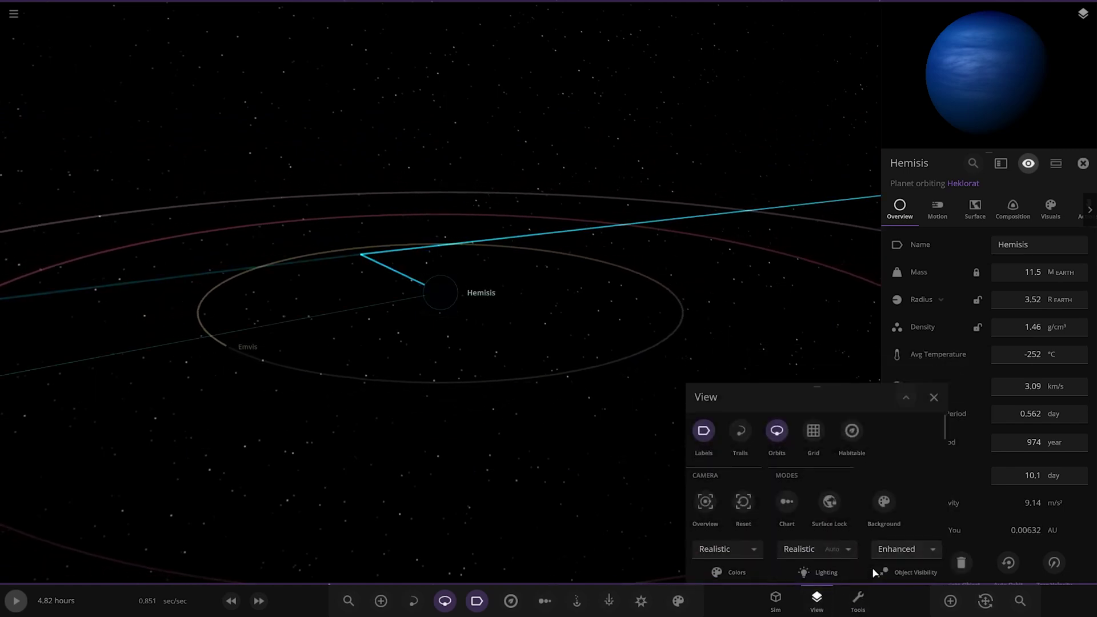
click(831, 548)
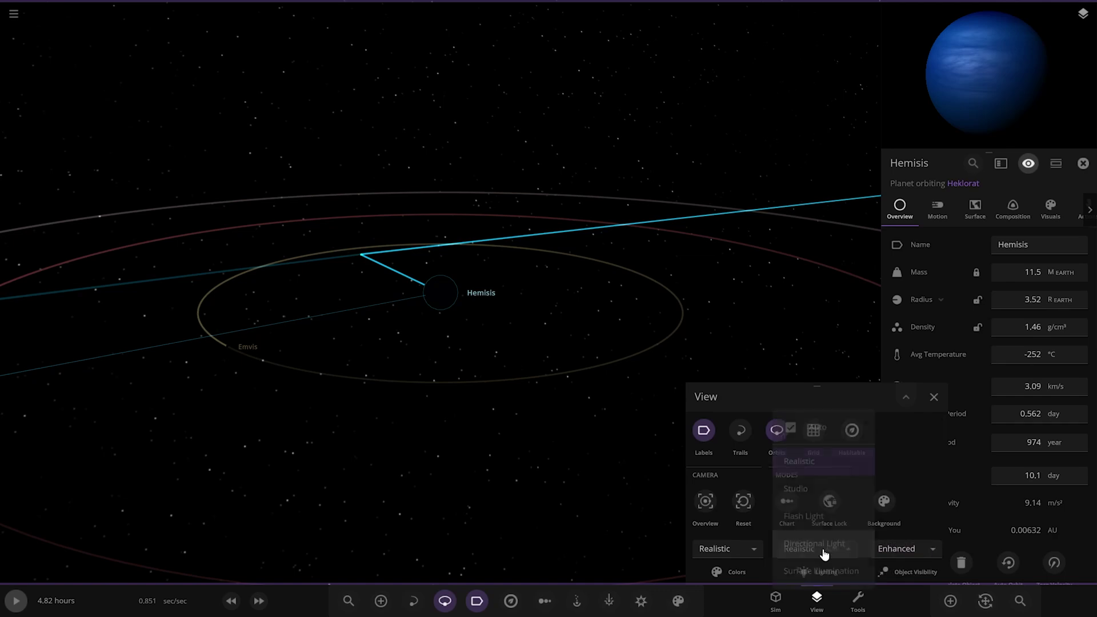
click(828, 545)
scroll(578, 438, down, 1)
drag(489, 475, 572, 443)
click(538, 464)
scroll(570, 443, up, 5)
scroll(572, 443, down, 2)
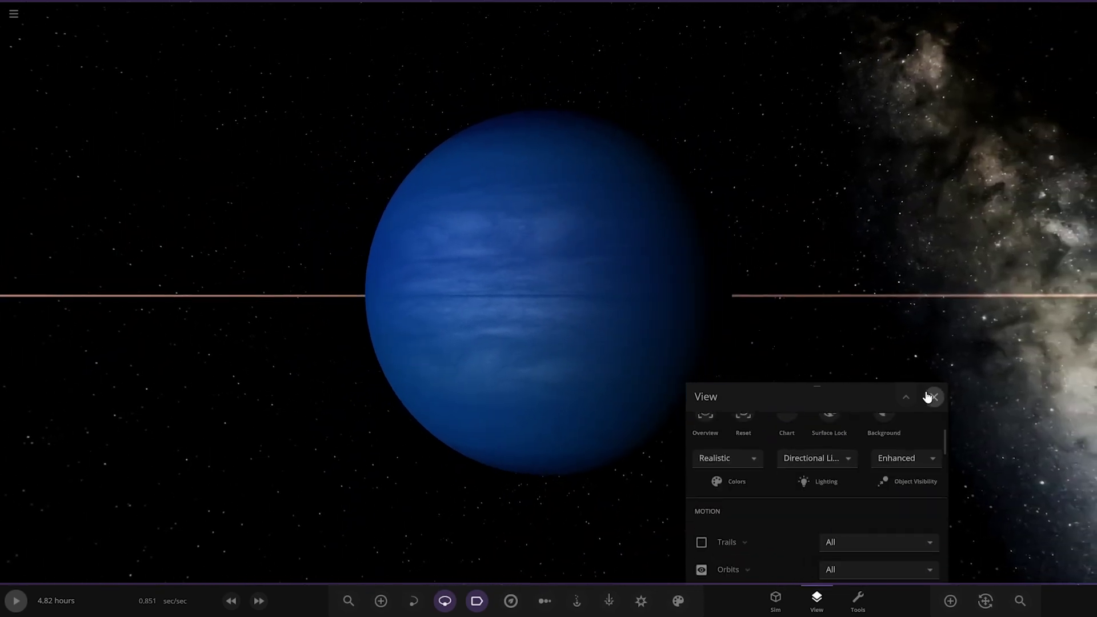
click(932, 395)
Fly to Hemisis's moons Emvis and Elutae in turn to examine their surfaces.
scroll(509, 396, down, 10)
double_click(502, 394)
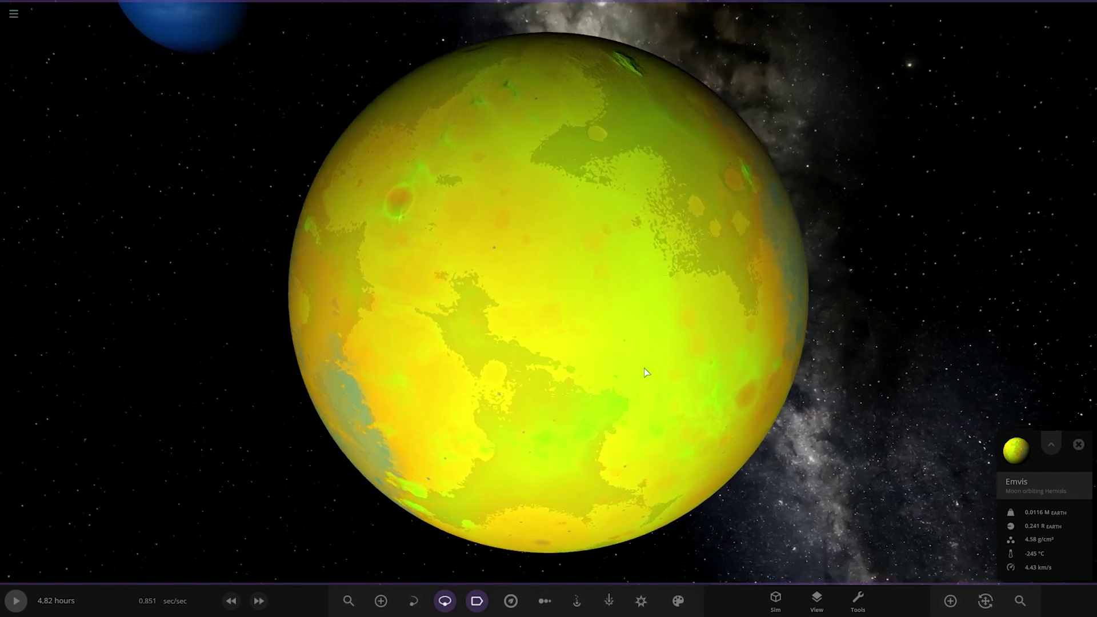
scroll(543, 349, down, 5)
scroll(537, 342, down, 10)
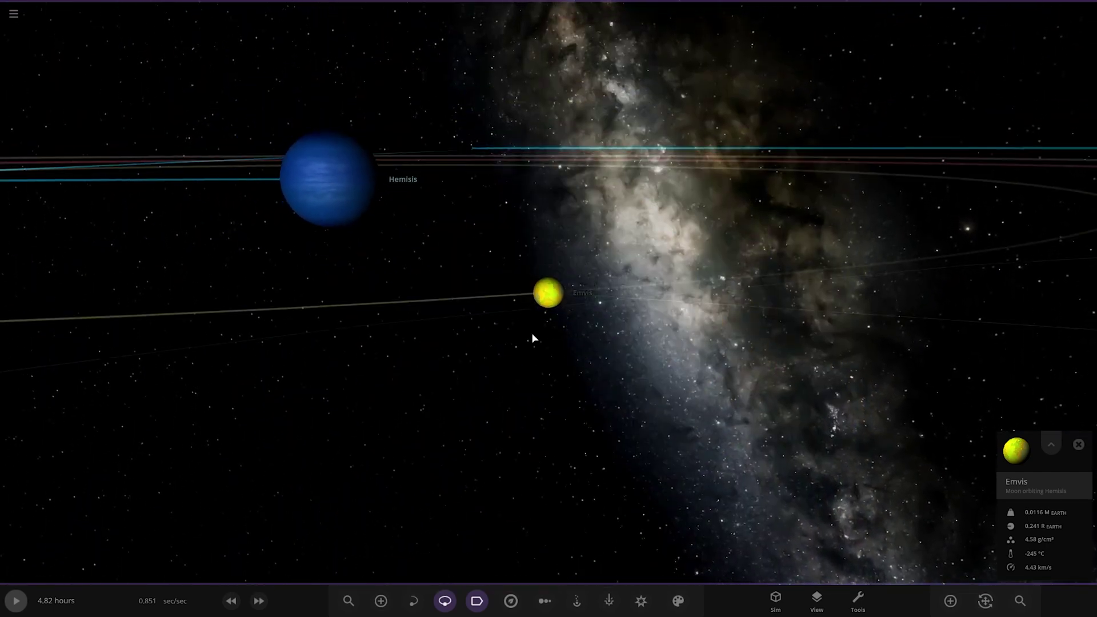
double_click(521, 330)
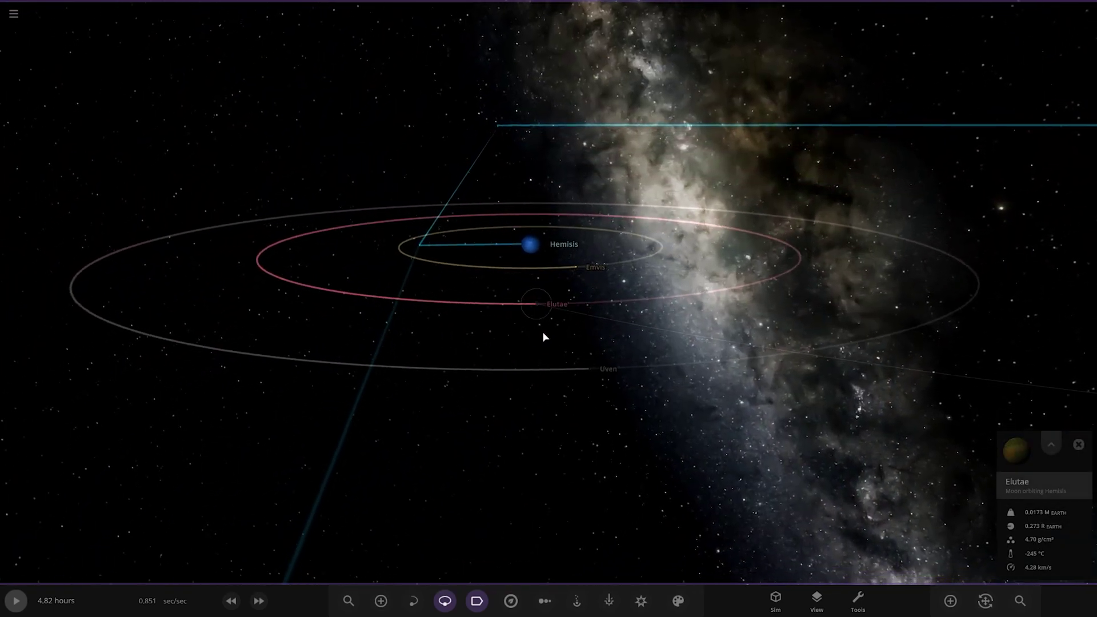
scroll(559, 357, down, 3)
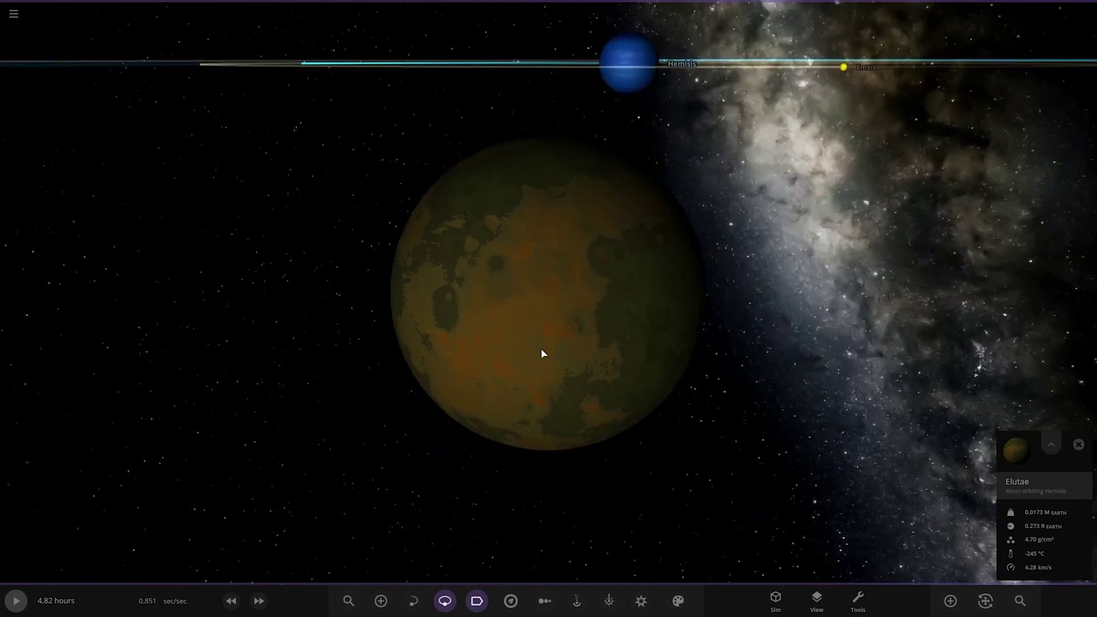
Fly to Hemisis's outermost moon Uven and examine its surface from different angles.
scroll(648, 391, down, 3)
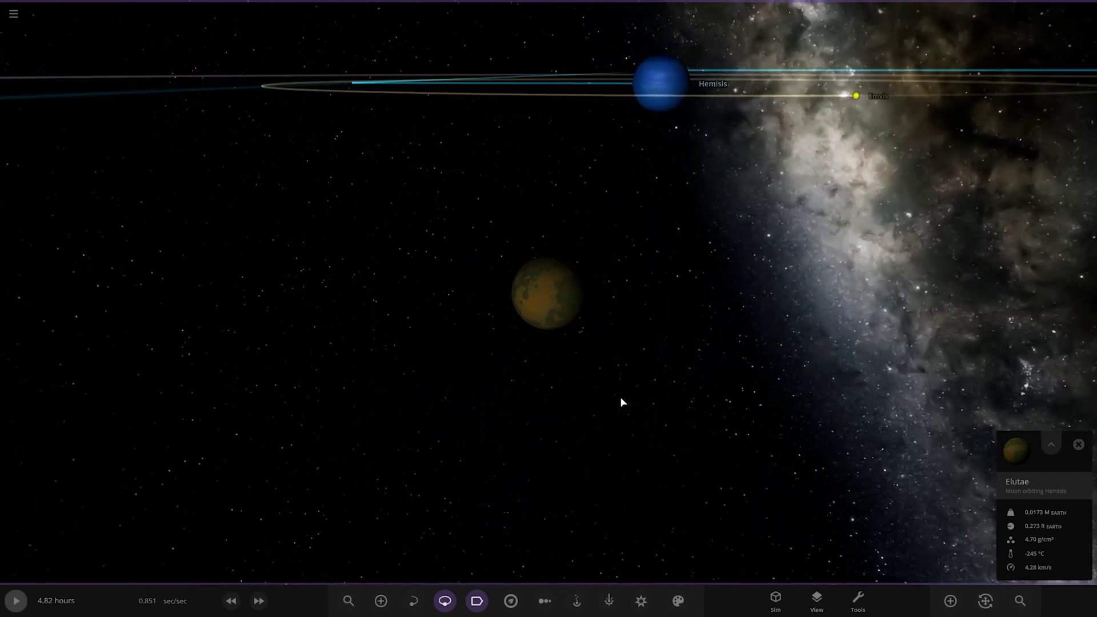
scroll(621, 402, down, 3)
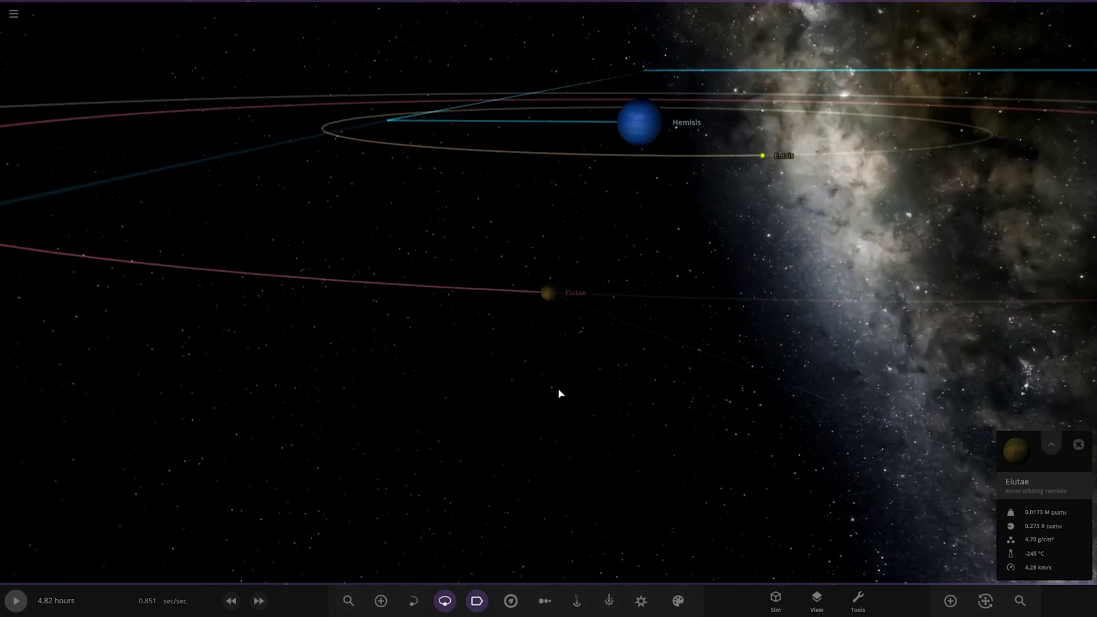
click(558, 349)
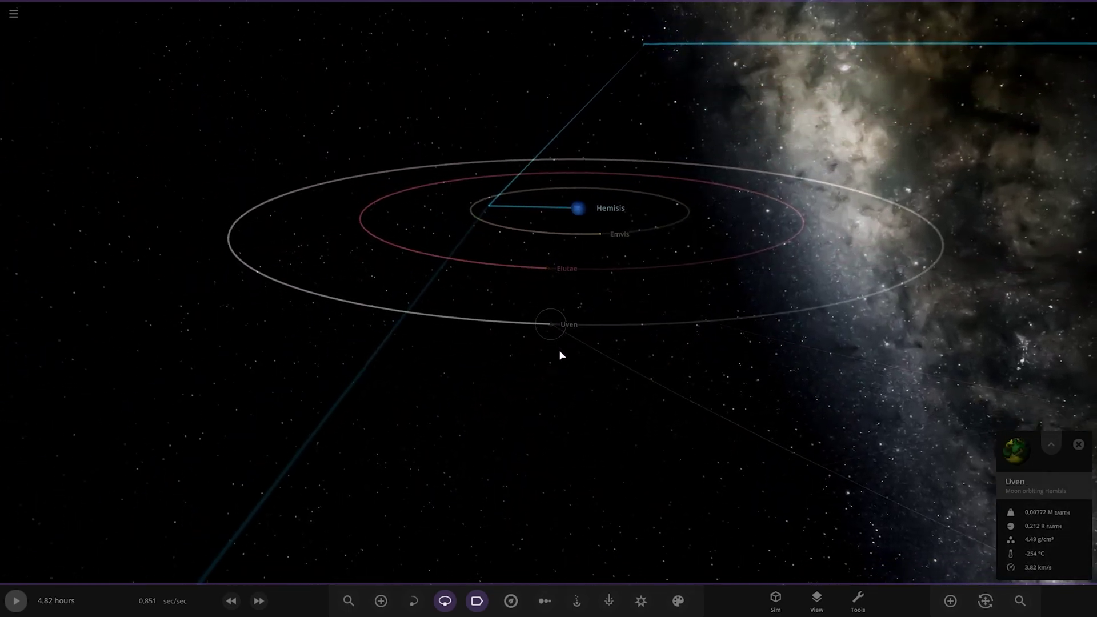
double_click(559, 349)
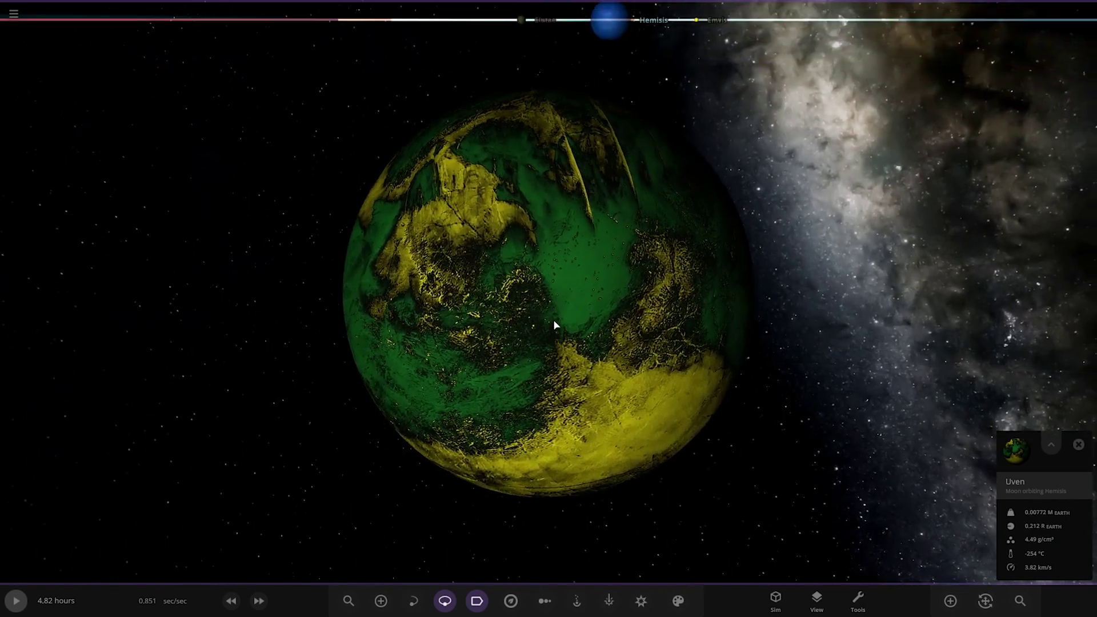
drag(553, 320, 555, 310)
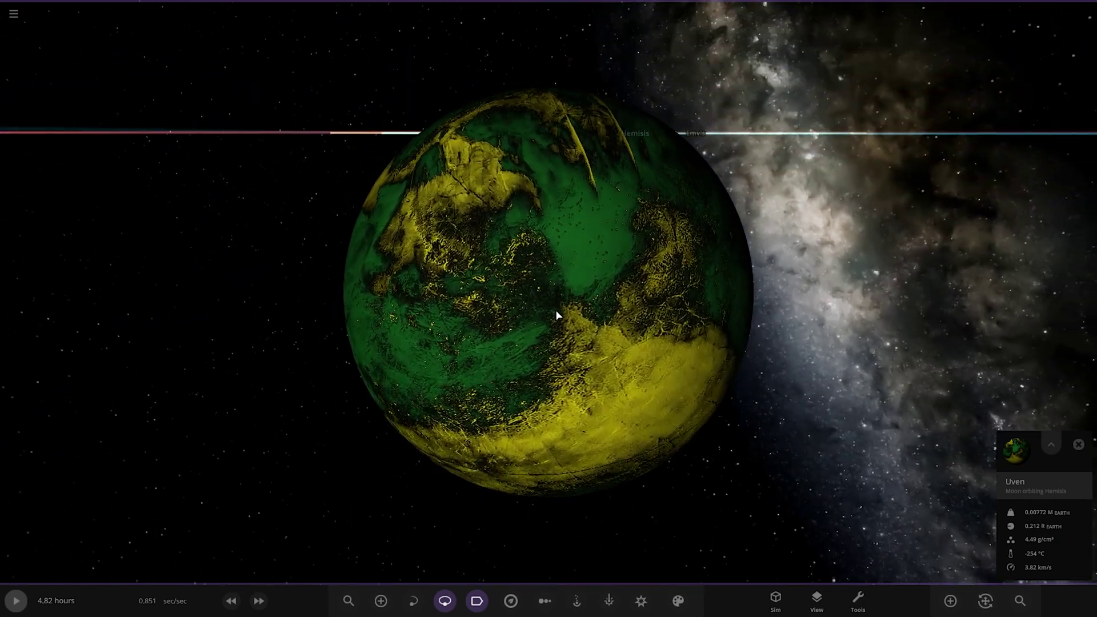
drag(605, 386, 570, 379)
Leave the Heklorat planets, select the companion star Deklera, and view it up close.
scroll(570, 381, down, 5)
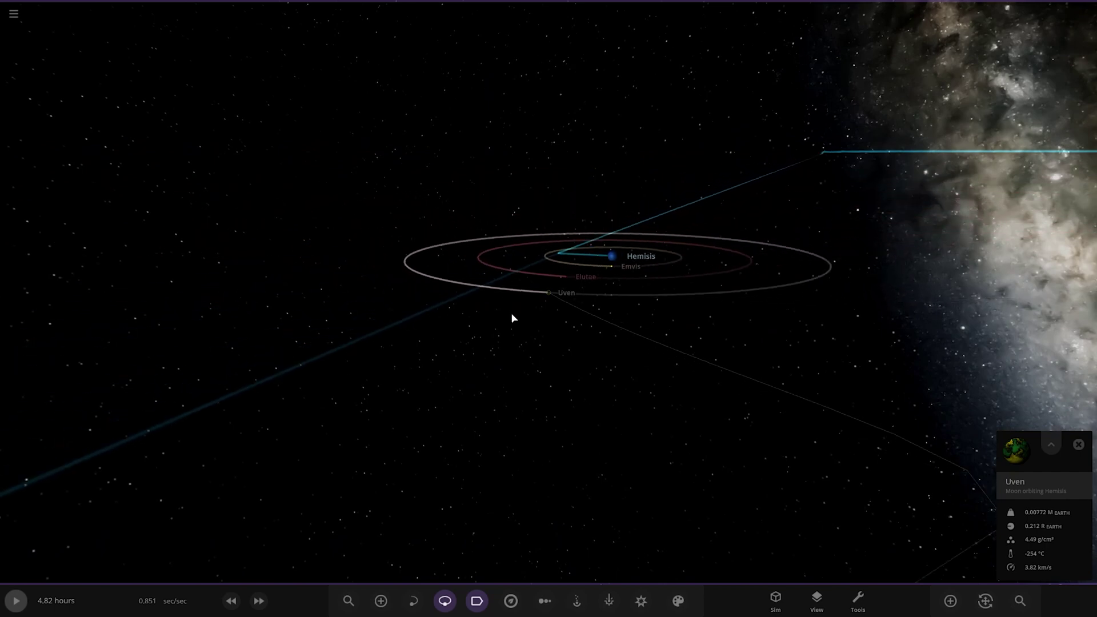
scroll(512, 318, down, 5)
scroll(590, 365, down, 5)
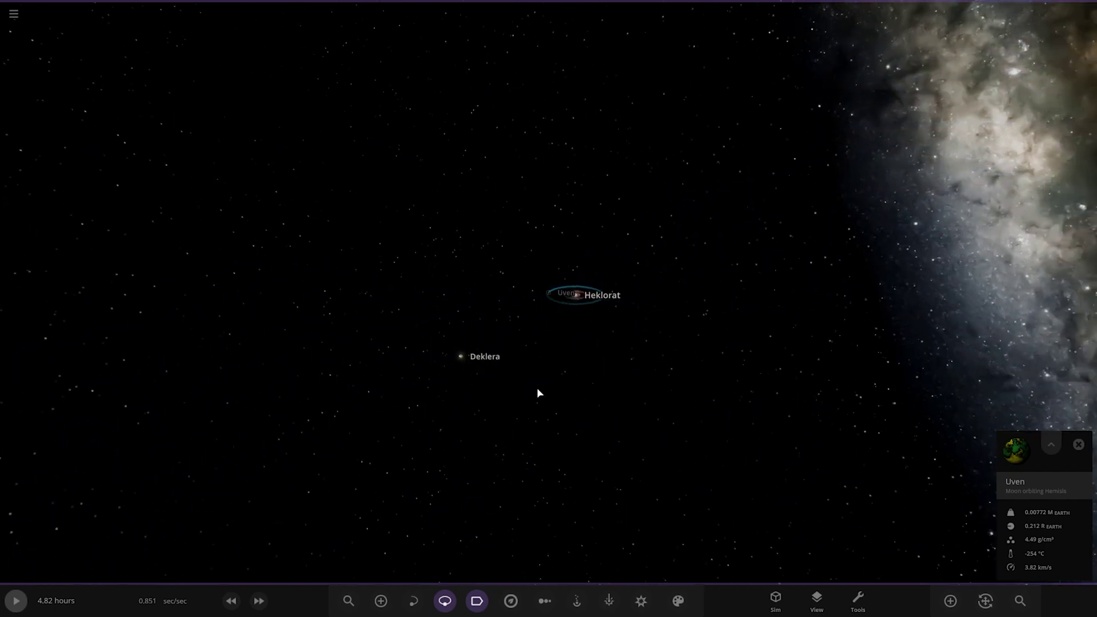
click(475, 370)
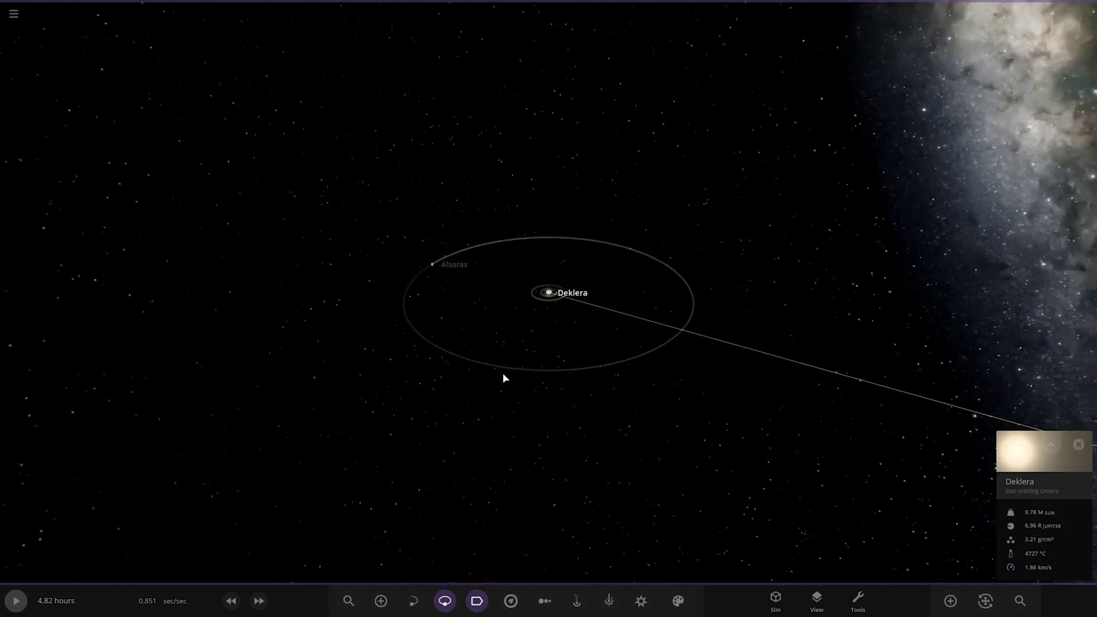
scroll(495, 367, up, 10)
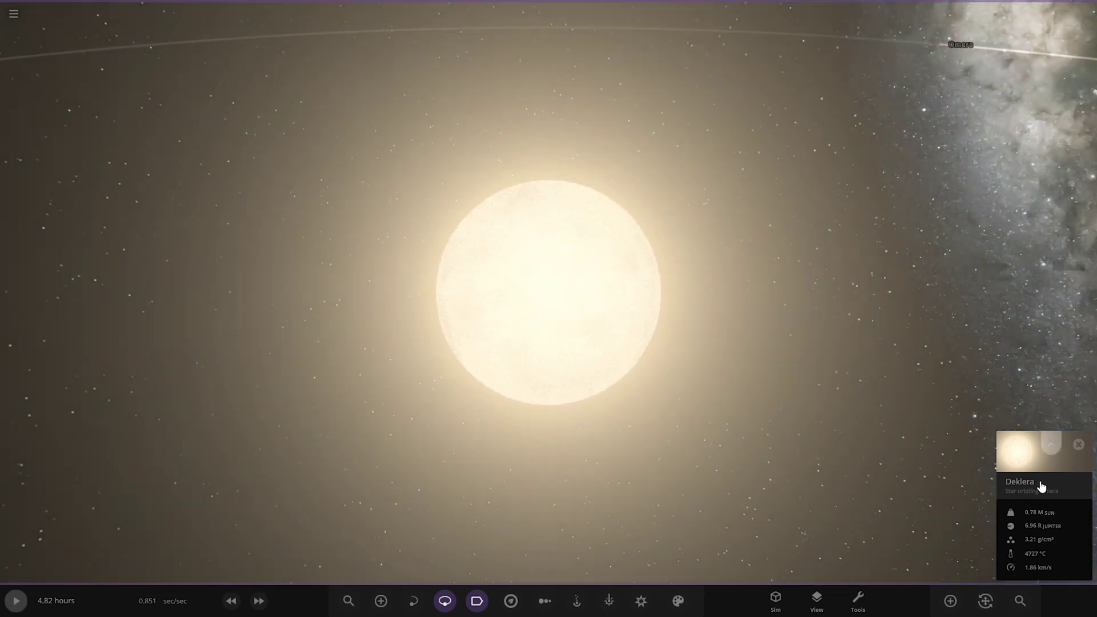
Review Deklera's overview properties, then preview Alpha Centauri B, Proxima Centauri and the Sun beside it for size comparison without placing any.
click(1038, 485)
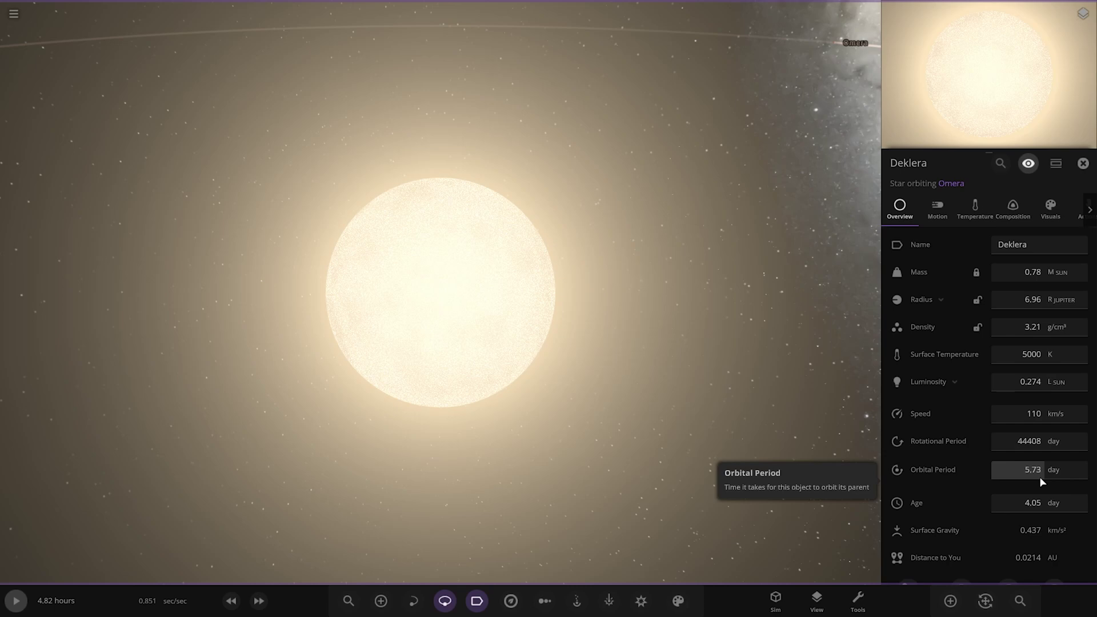
click(950, 601)
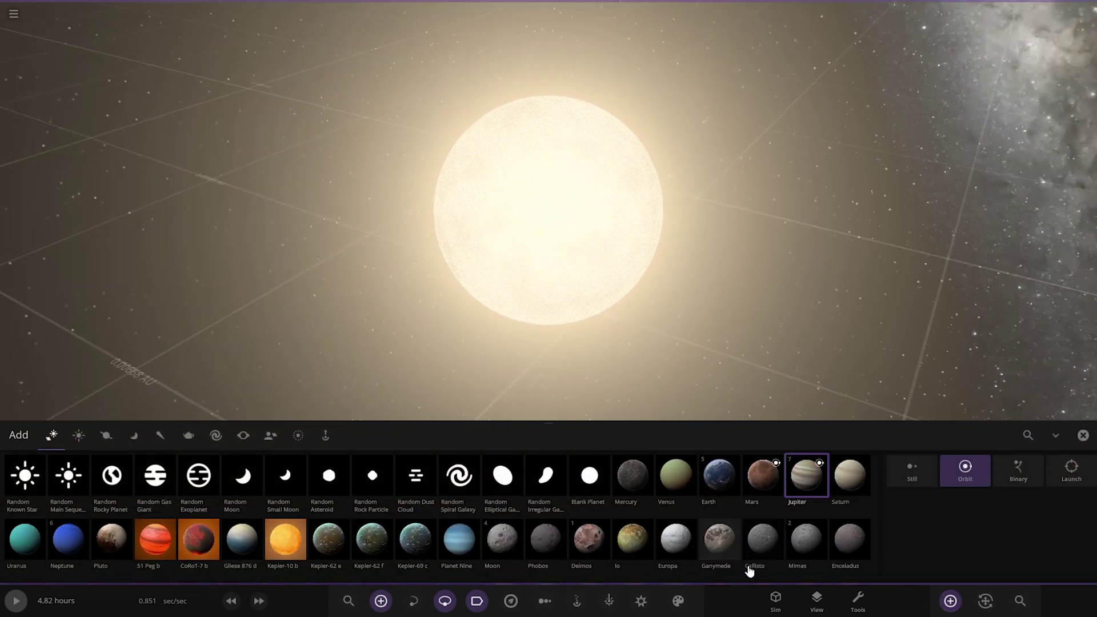
scroll(628, 514, down, 3)
click(633, 475)
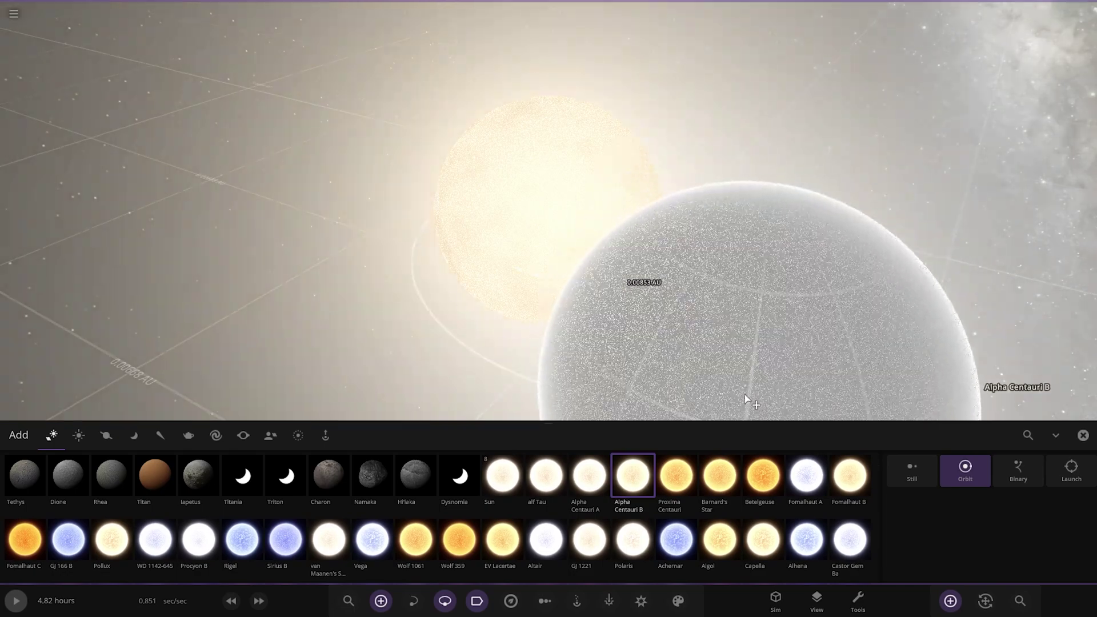
click(676, 476)
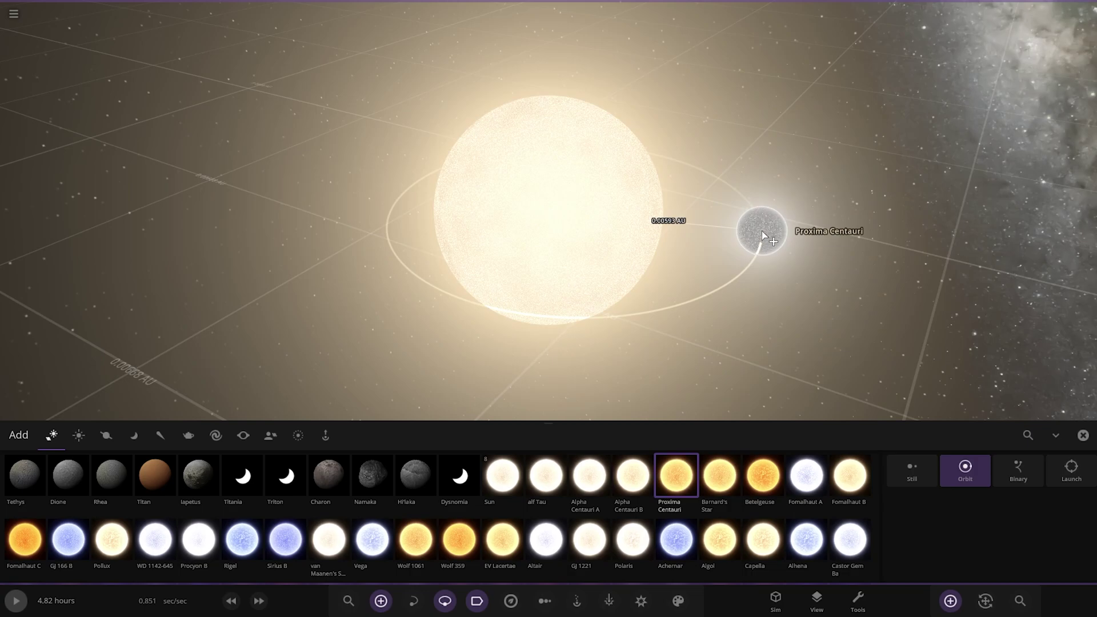
click(502, 475)
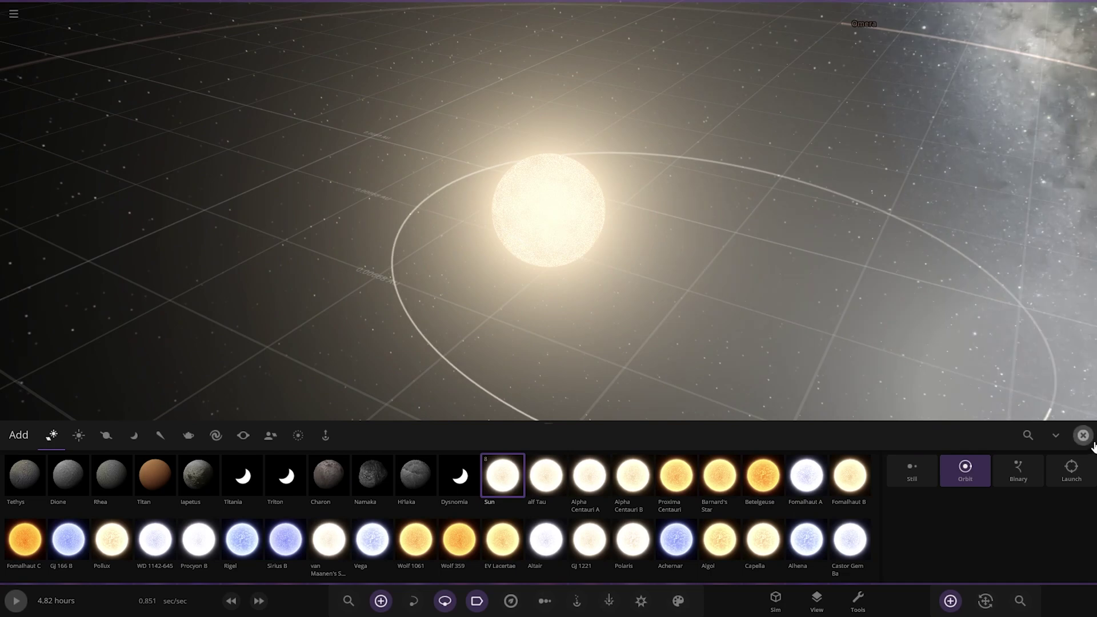
click(1083, 435)
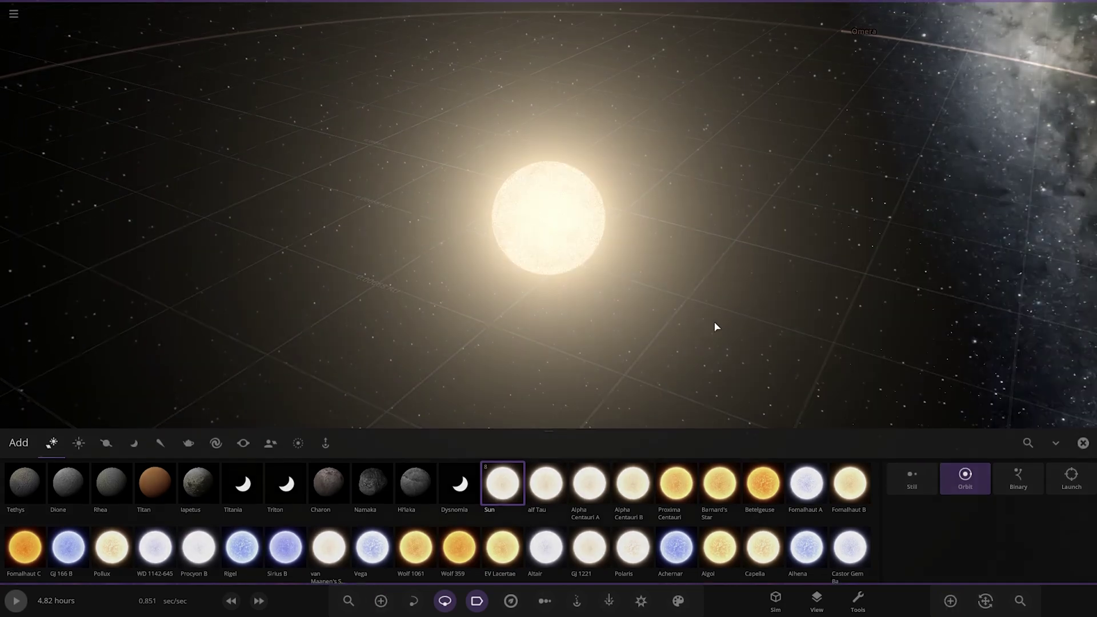
Fly to Deklera's innermost planet Omera, examine its surface, and view its orbit alongside the star's.
double_click(667, 223)
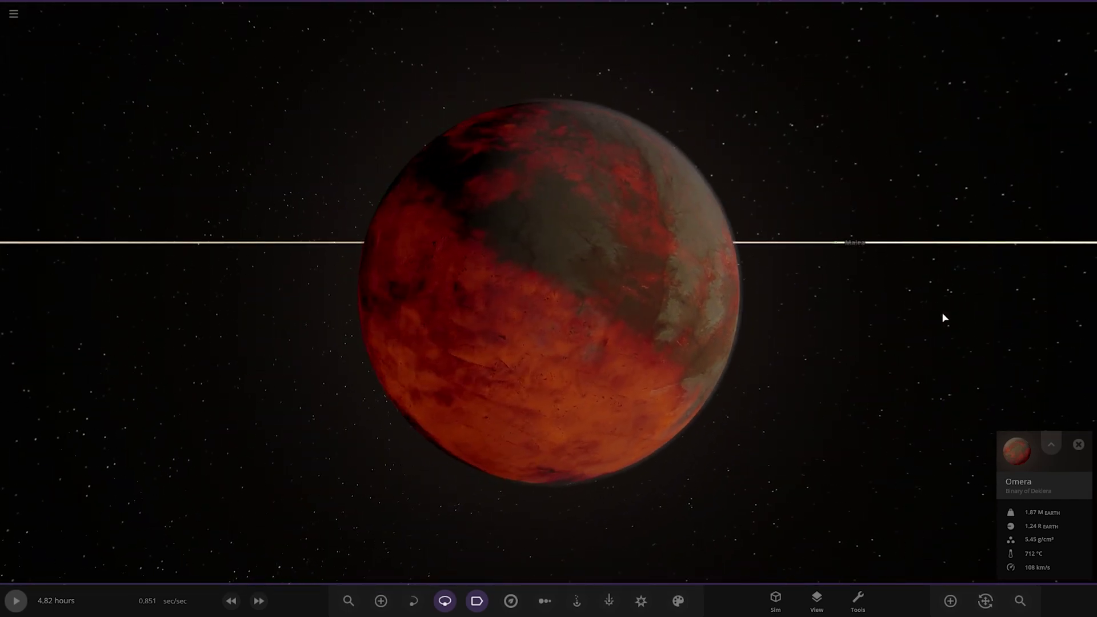
drag(943, 314, 742, 348)
scroll(846, 367, down, 5)
scroll(595, 294, down, 10)
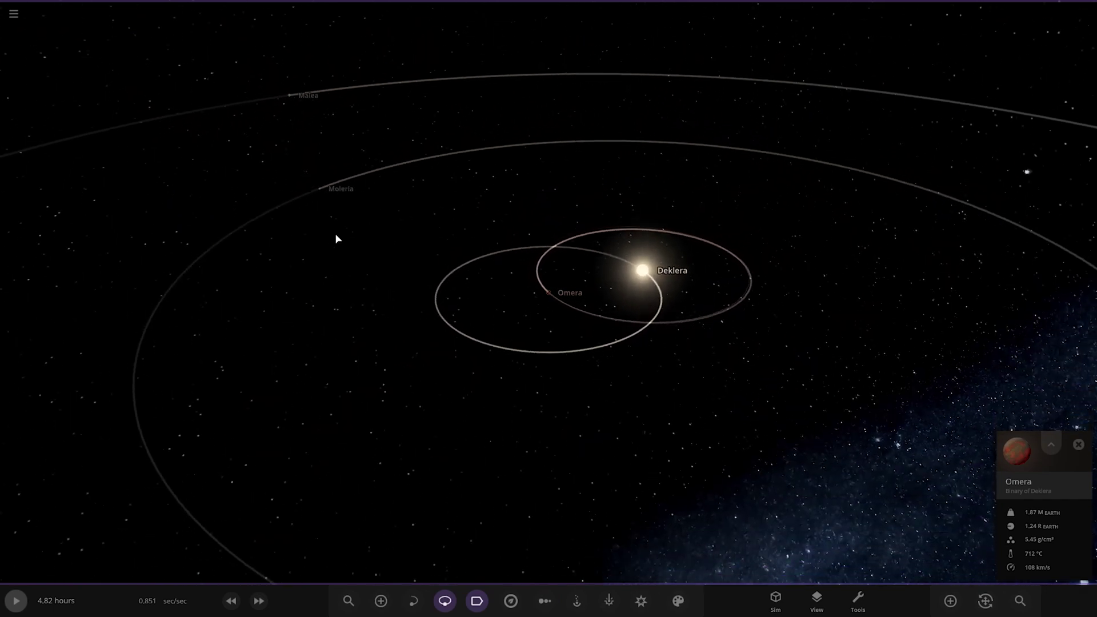
Fly to the planet Moleria and examine its cratered surface from several sides.
double_click(325, 179)
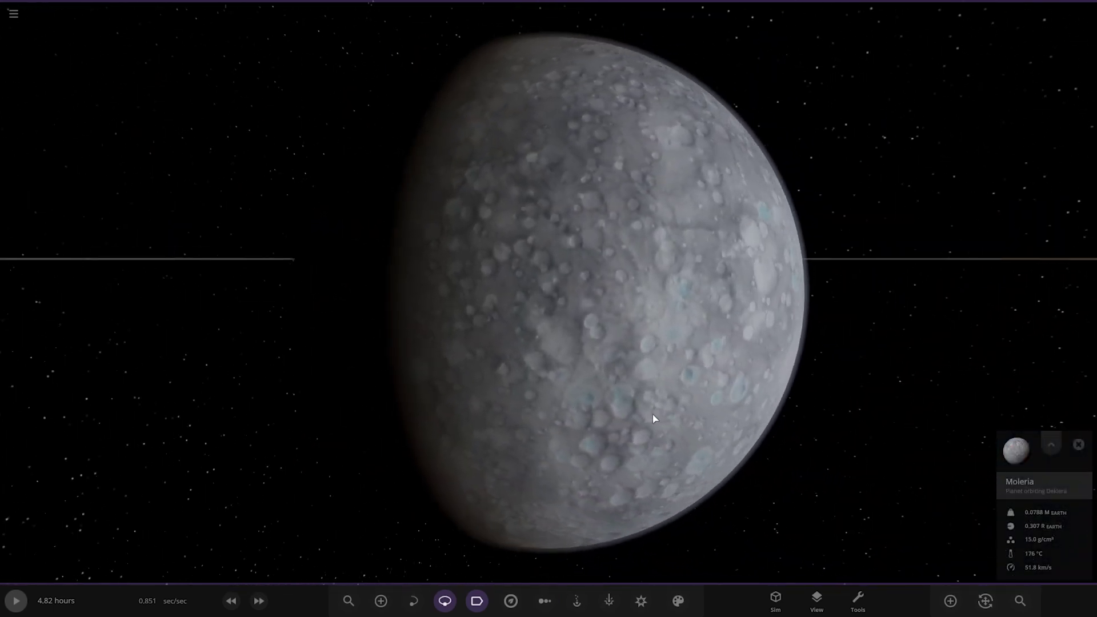
drag(615, 409, 562, 401)
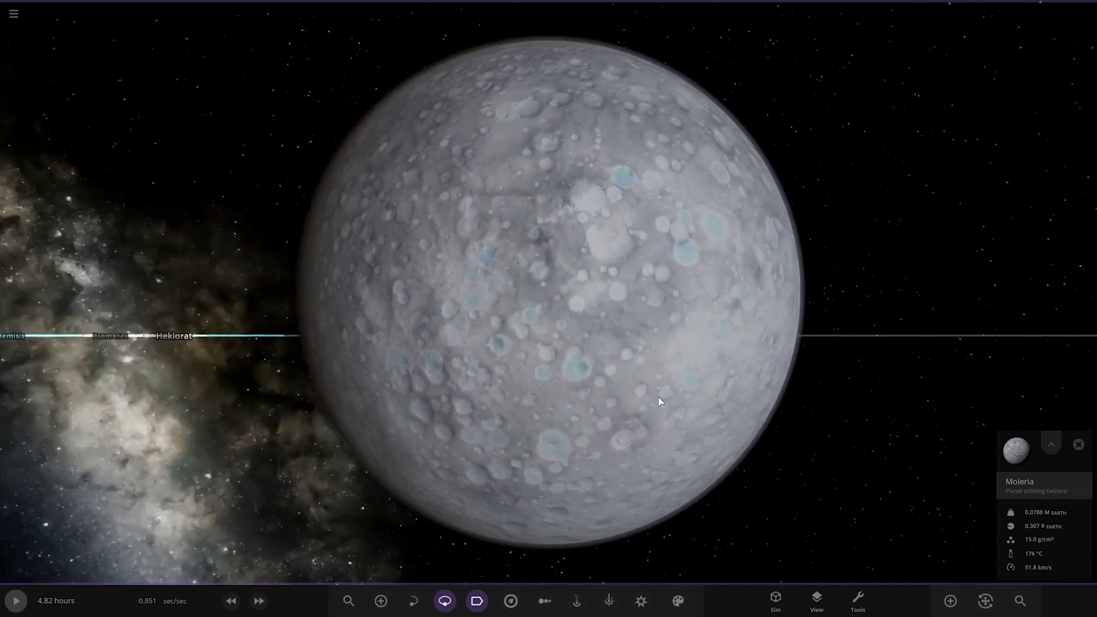
drag(702, 403, 615, 400)
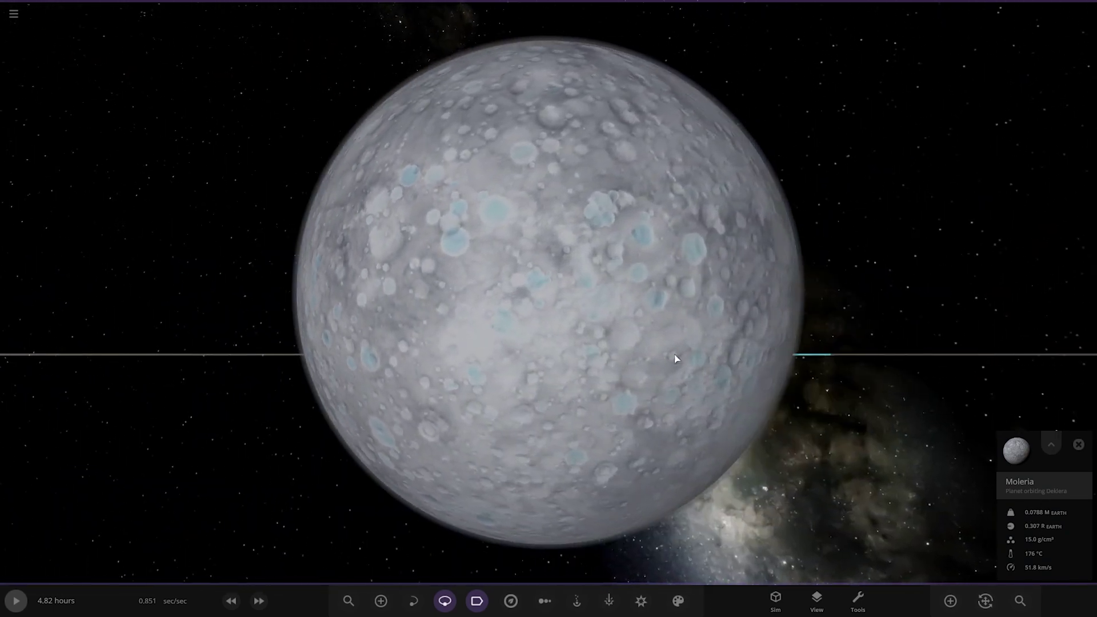
scroll(692, 204, up, 3)
scroll(695, 207, down, 5)
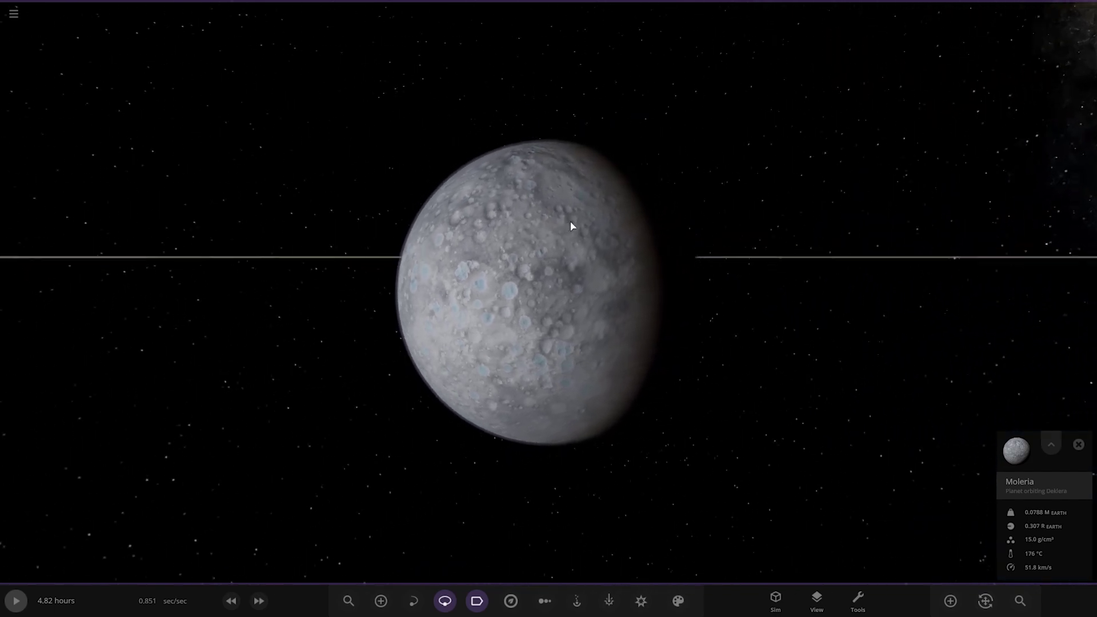
drag(691, 240, 651, 363)
Fly to the planet Malea and examine its day and night sides up close.
scroll(652, 363, down, 8)
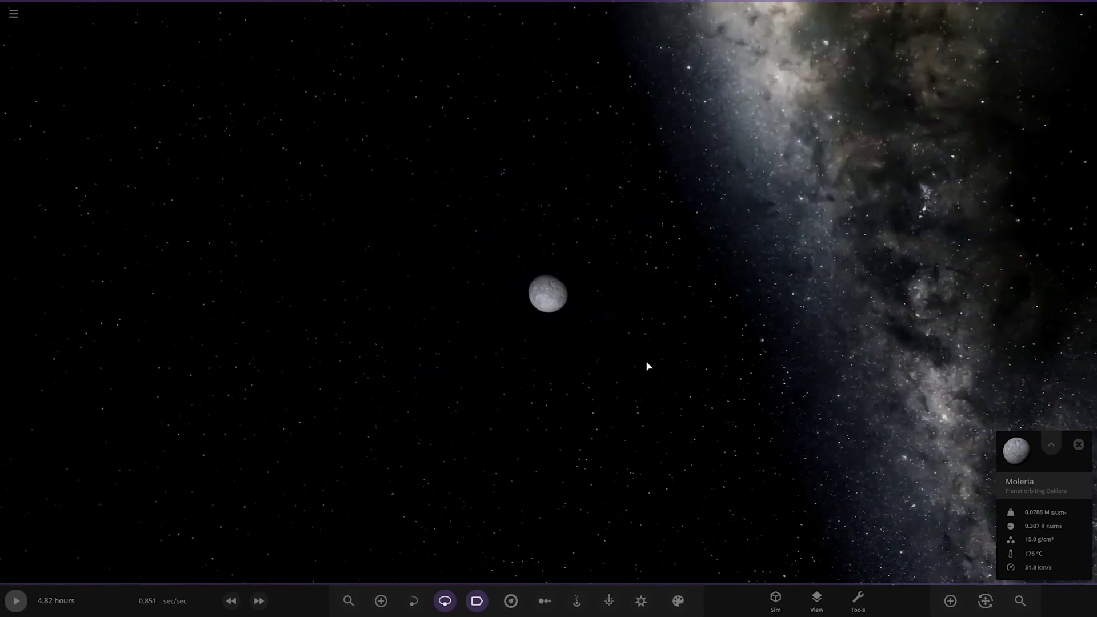
scroll(571, 368, down, 5)
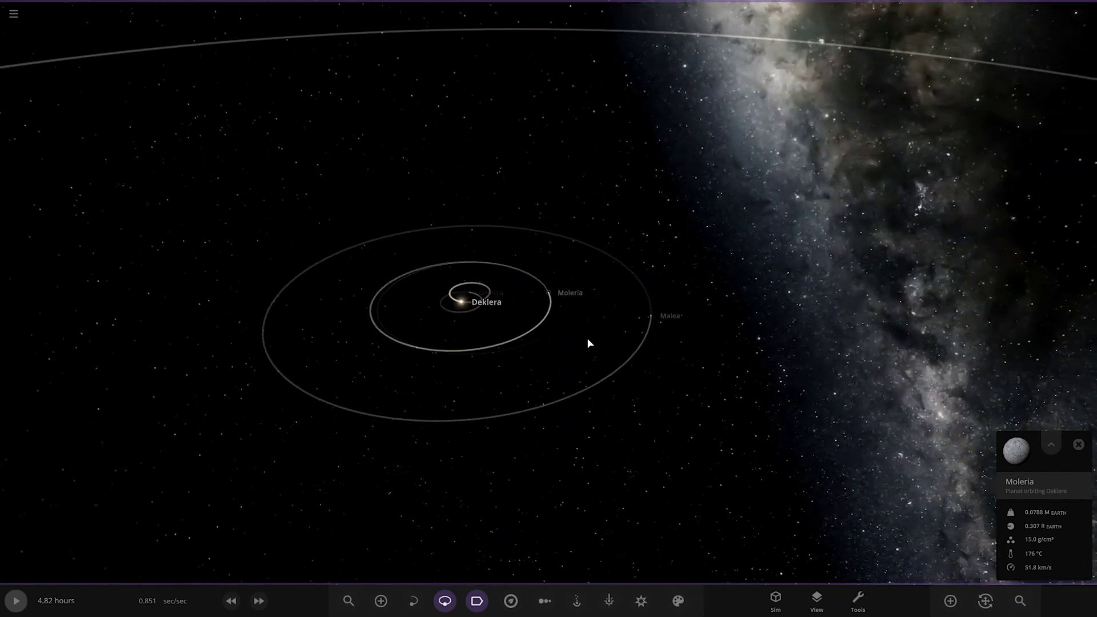
double_click(650, 316)
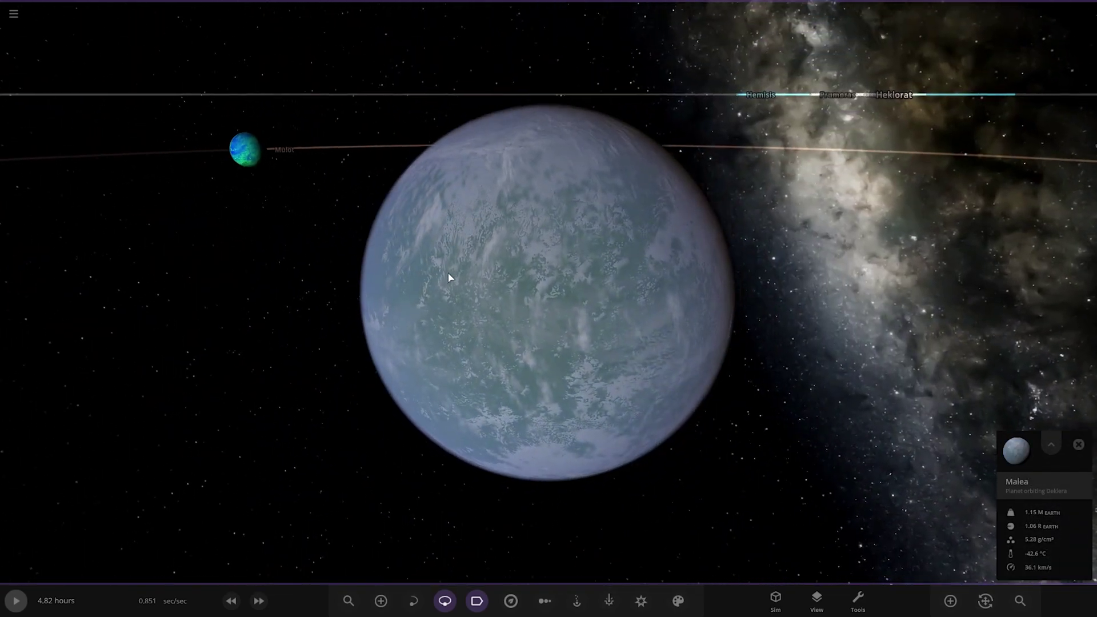
drag(449, 278, 417, 264)
drag(668, 407, 544, 381)
scroll(544, 381, up, 3)
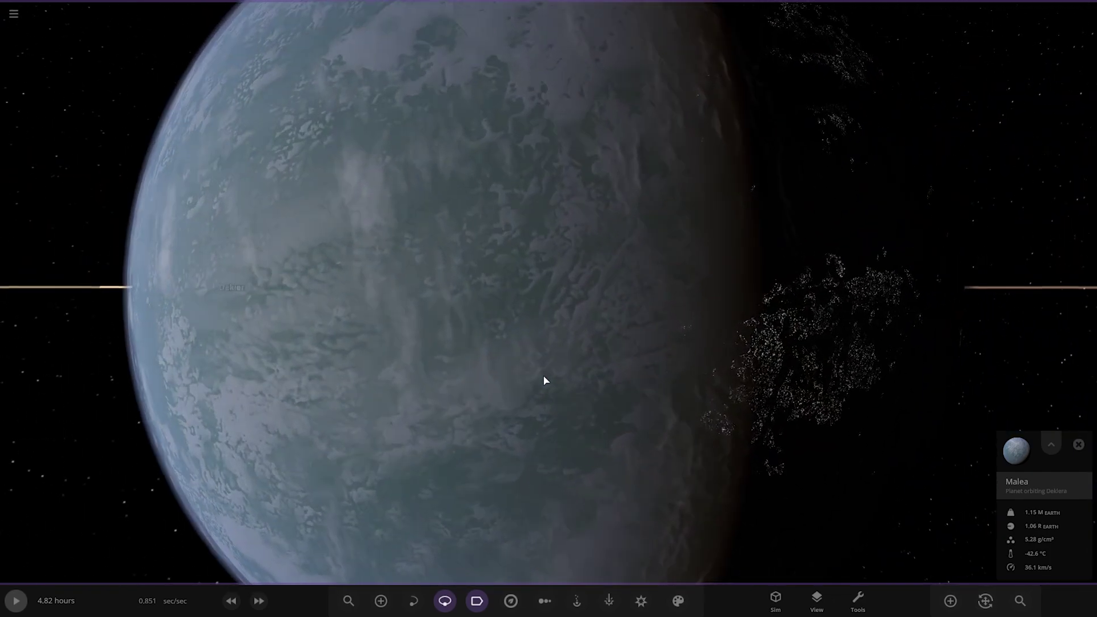
scroll(544, 375, down, 3)
drag(544, 375, 836, 376)
scroll(712, 375, down, 4)
drag(711, 375, 681, 401)
Fly to Malea's moon Mulot and examine its surface.
click(341, 238)
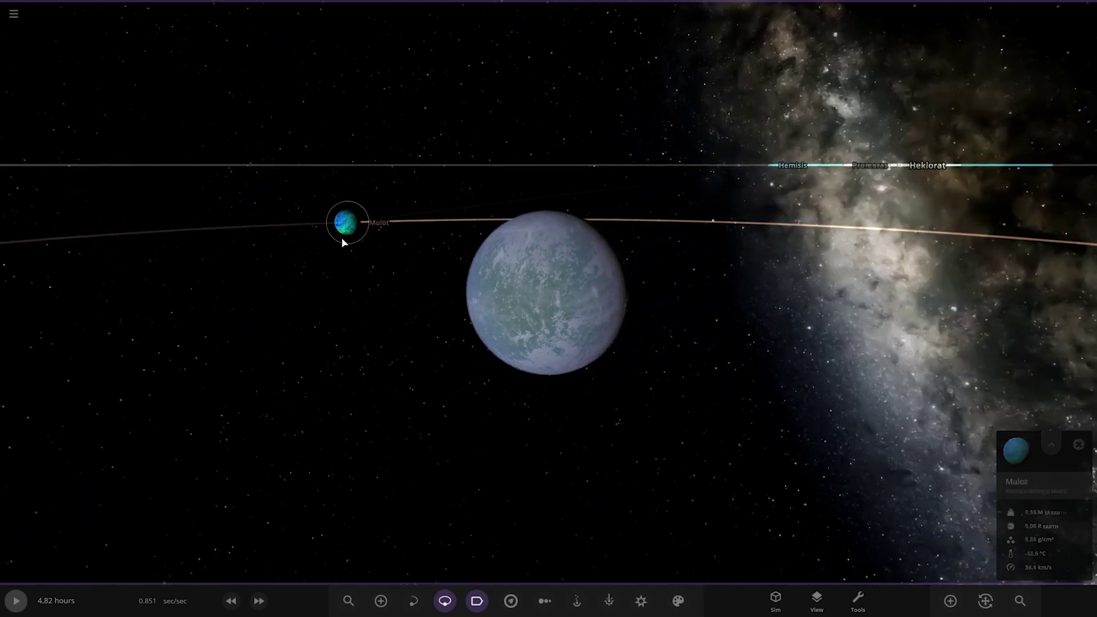
double_click(343, 240)
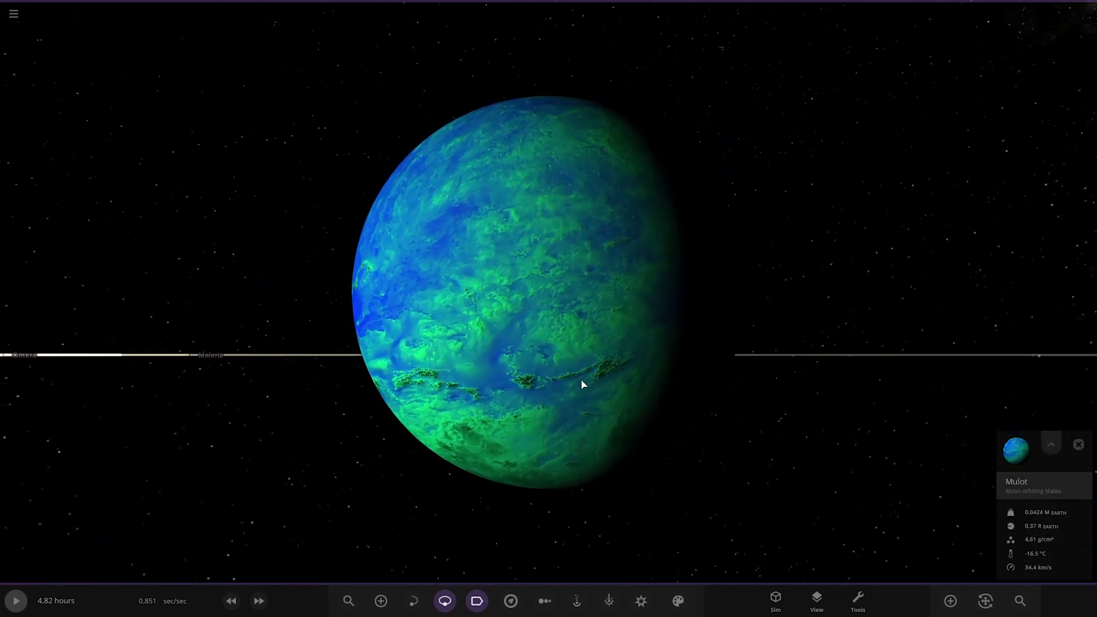
drag(582, 379, 608, 424)
scroll(539, 360, down, 4)
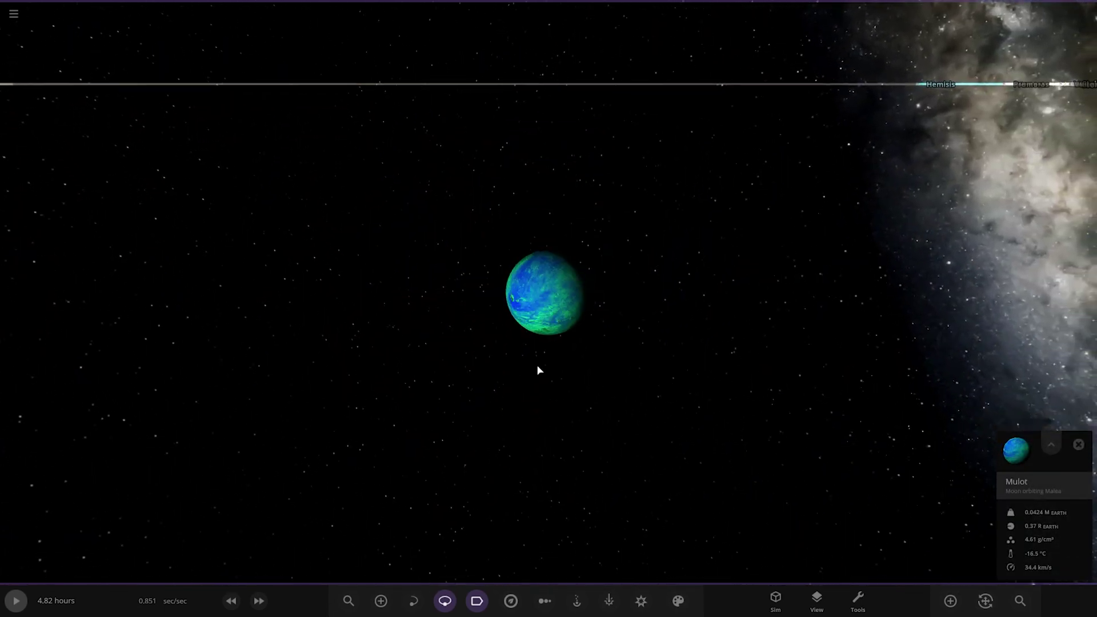
Leave Malea's moon, fly to the outer planet Alsoras, and examine it up close.
scroll(542, 357, down, 5)
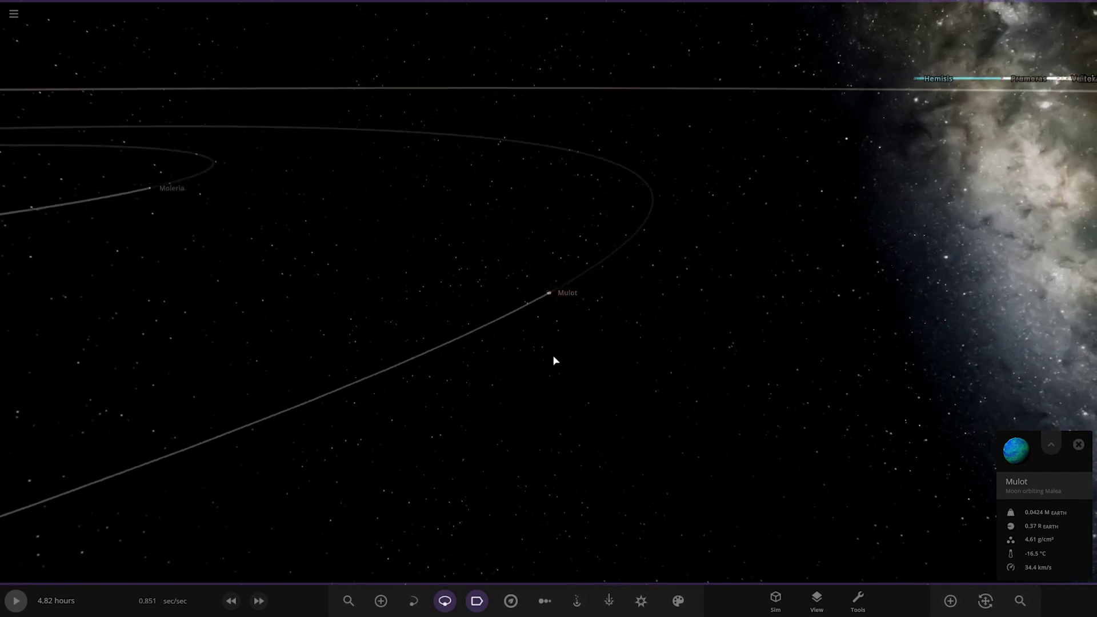
scroll(552, 353, down, 5)
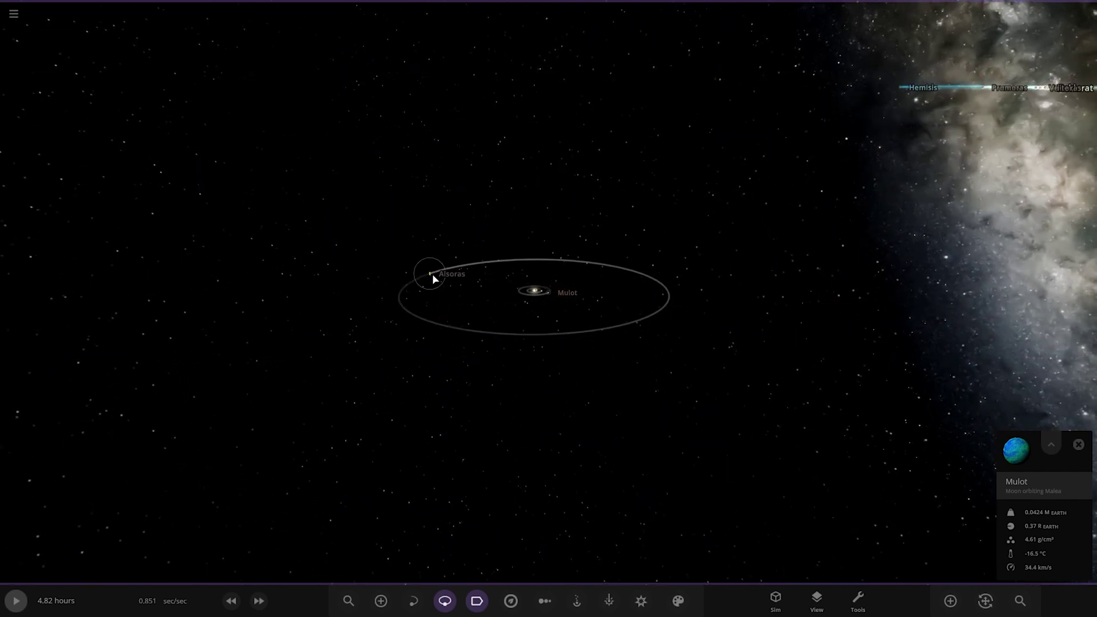
double_click(432, 275)
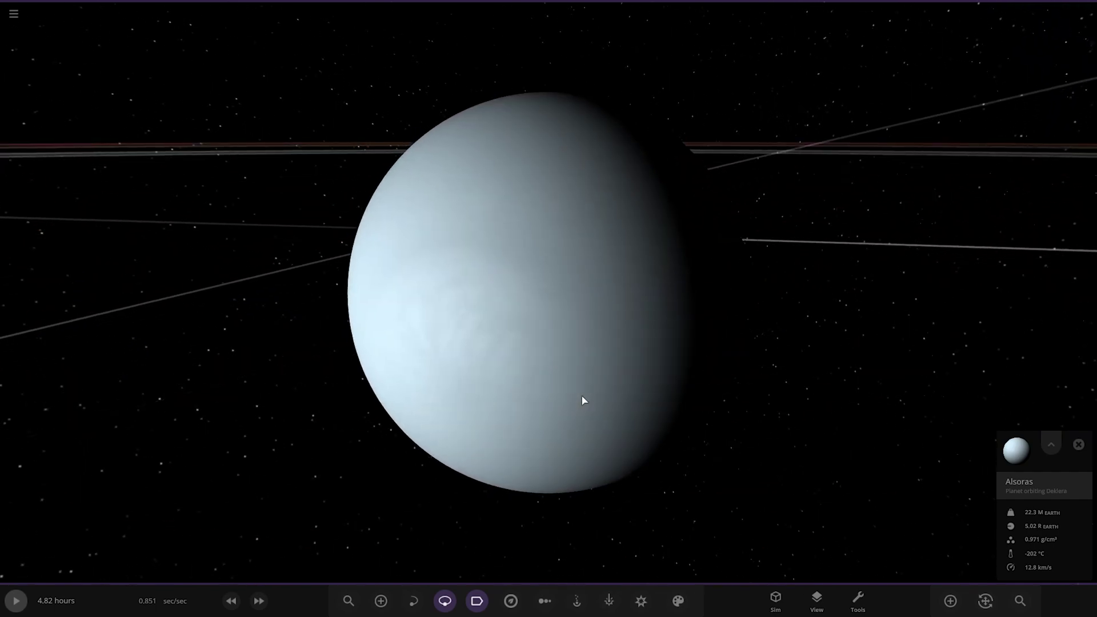
drag(584, 398, 950, 454)
scroll(950, 453, up, 3)
click(992, 448)
double_click(661, 327)
Inspect Alsoras's visual settings and overview properties while viewing the planet from different angles, then close its properties.
click(1051, 443)
click(1050, 209)
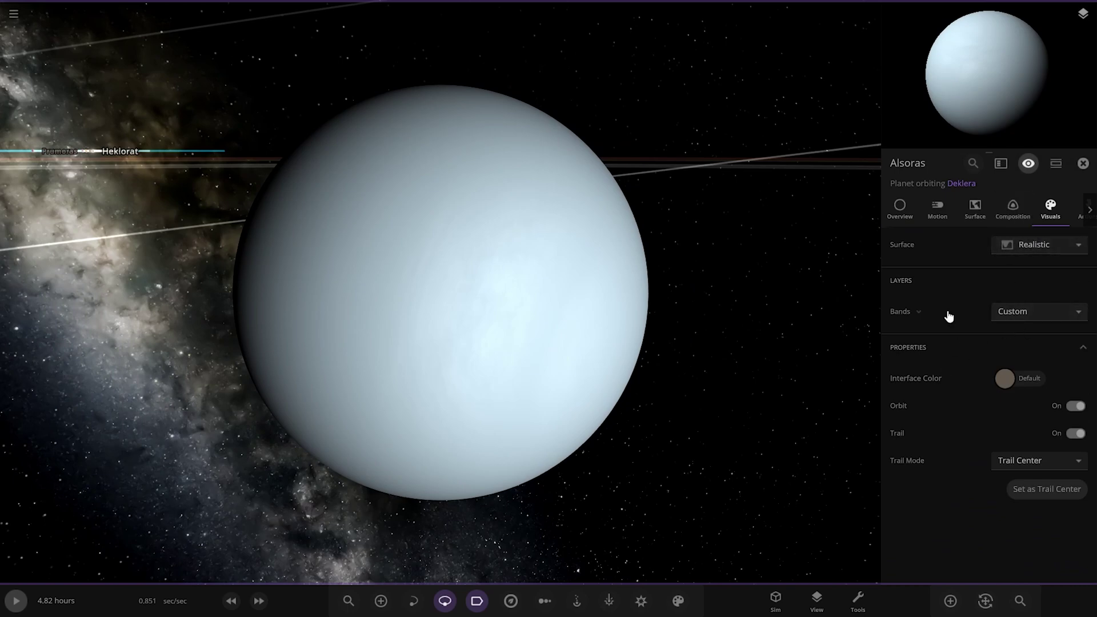
drag(523, 330, 593, 327)
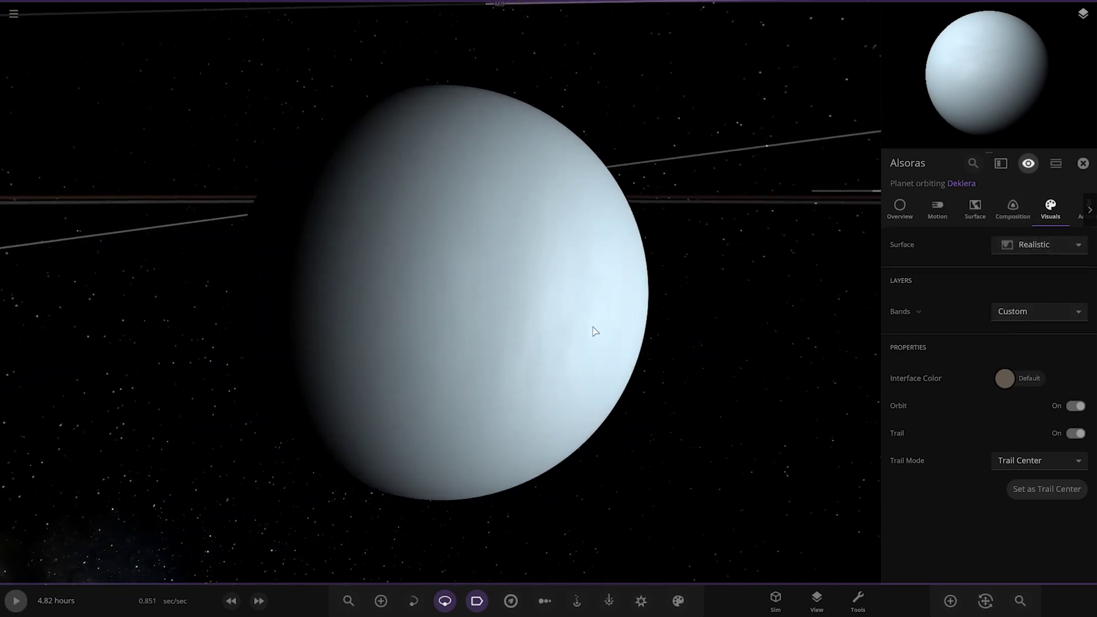
drag(593, 327, 321, 316)
click(980, 601)
drag(669, 443, 891, 509)
click(985, 602)
click(901, 209)
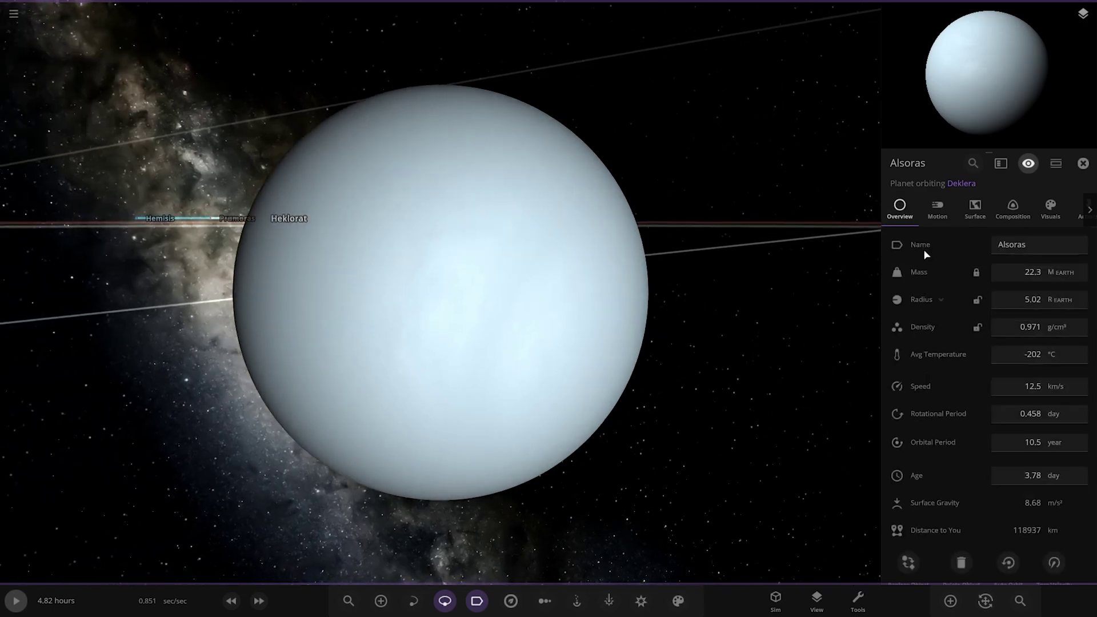
click(923, 323)
drag(922, 318, 766, 362)
Fly to Alsoras's moons Luria and Nusoras in turn to examine them.
scroll(766, 362, down, 10)
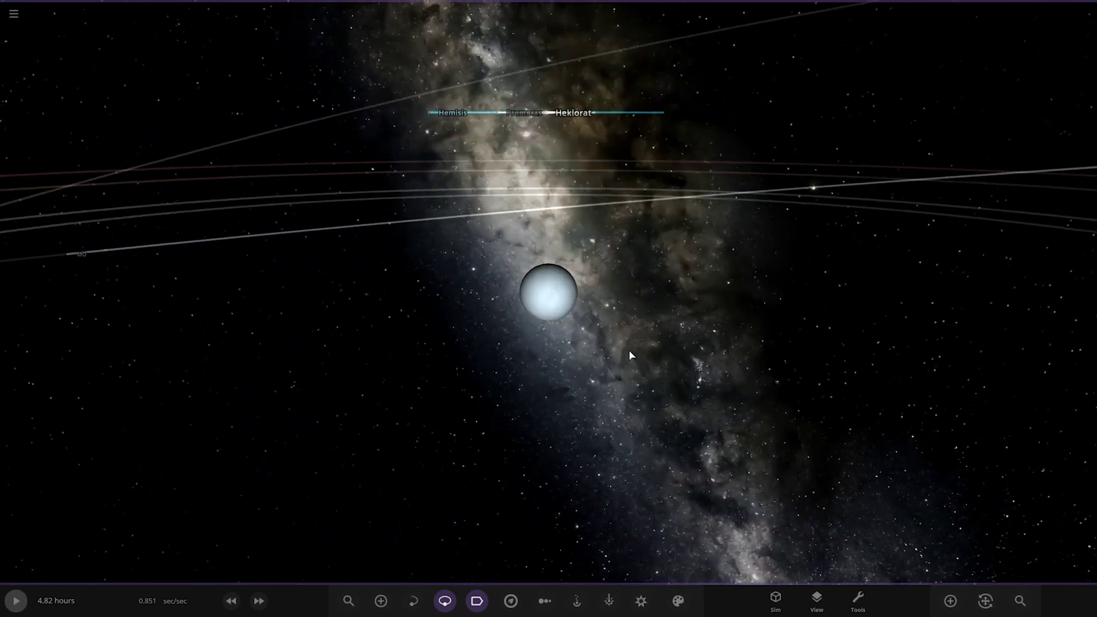
drag(721, 217, 726, 273)
scroll(726, 278, down, 5)
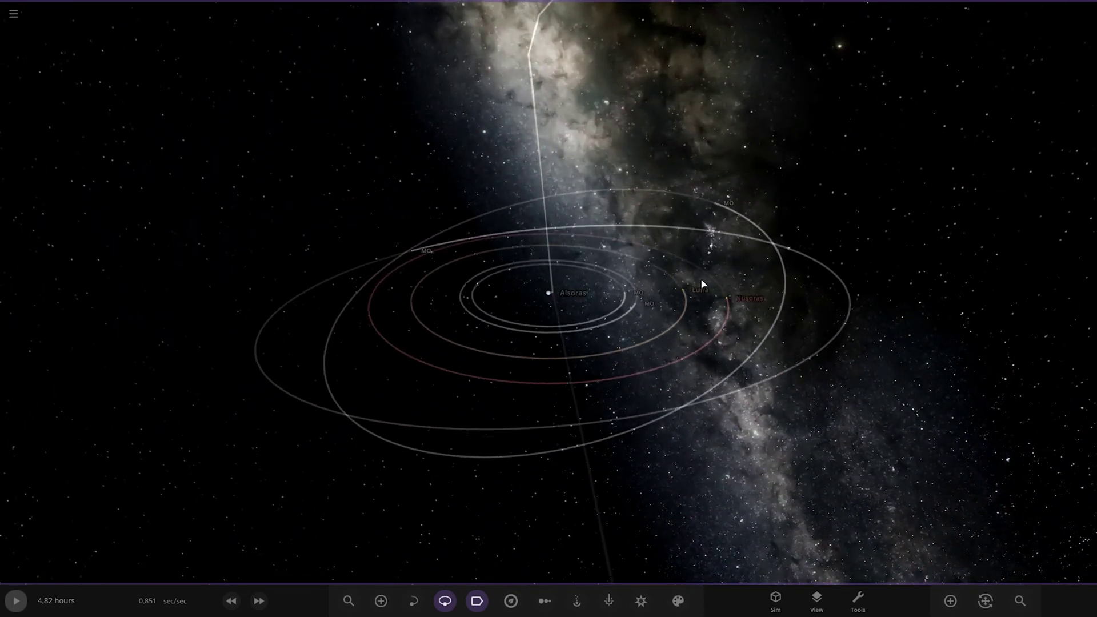
double_click(687, 290)
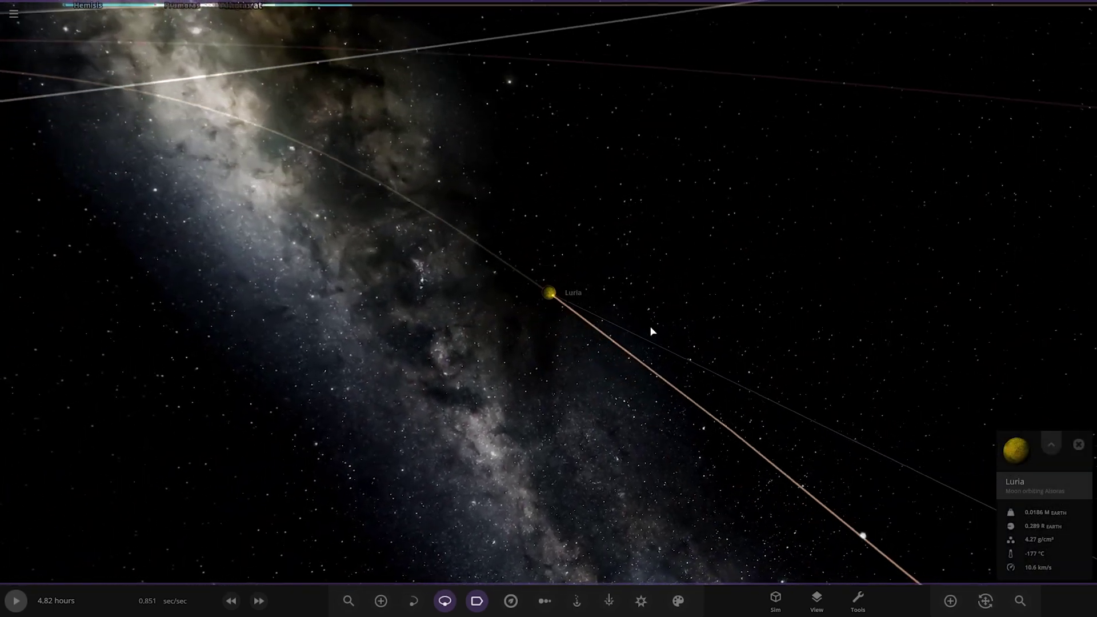
drag(650, 326, 483, 306)
scroll(735, 372, down, 10)
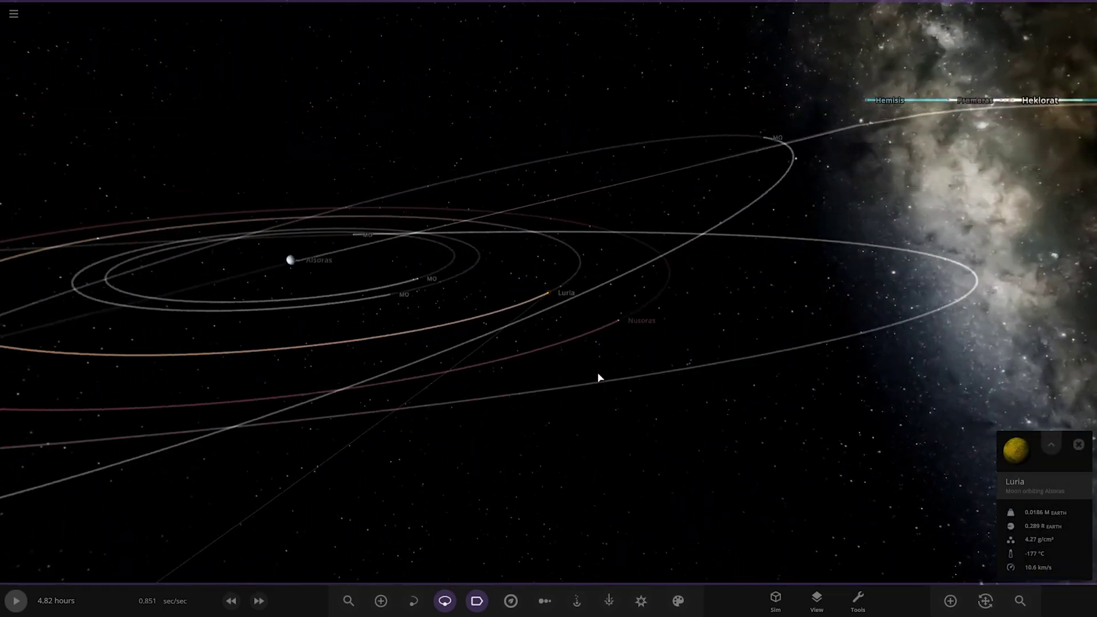
double_click(618, 321)
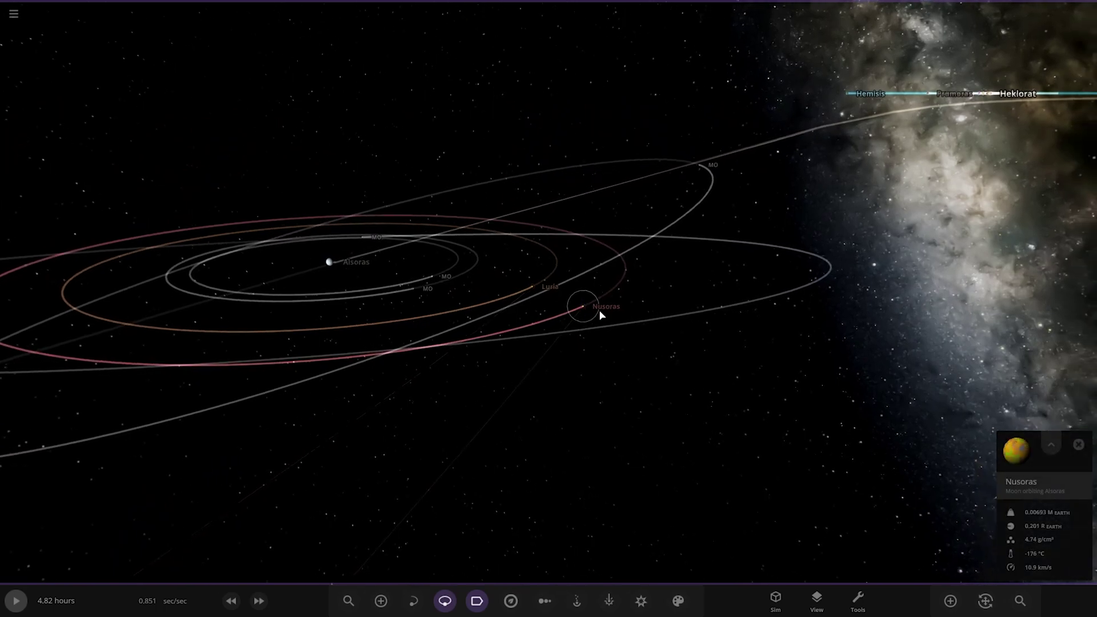
scroll(609, 400, down, 8)
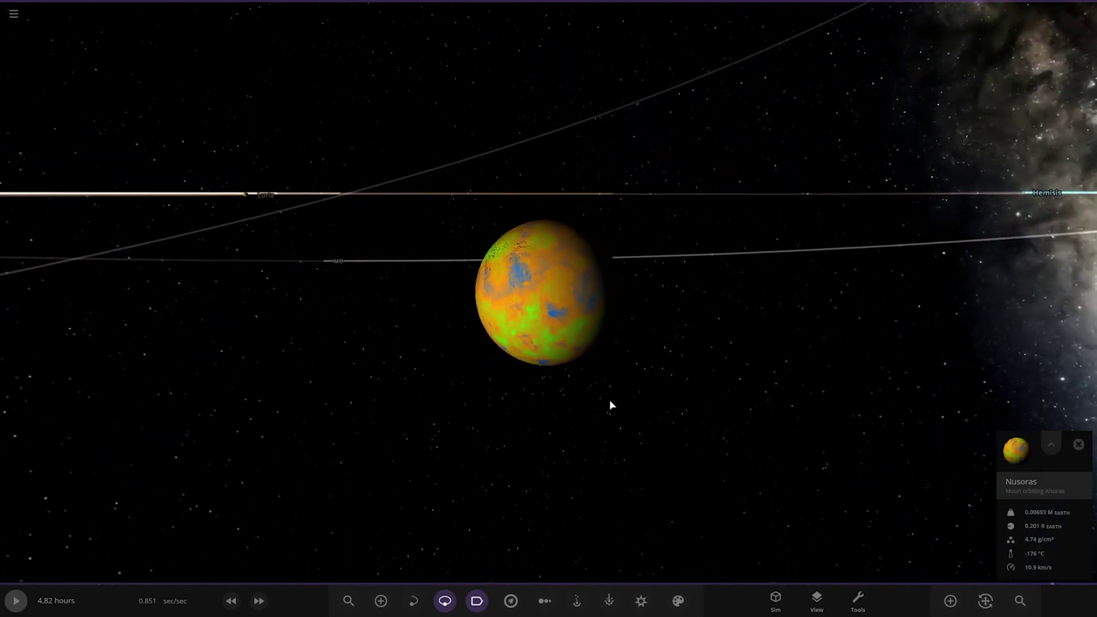
Return to Alsoras and view the whole Deklera system from far away.
scroll(609, 409, down, 6)
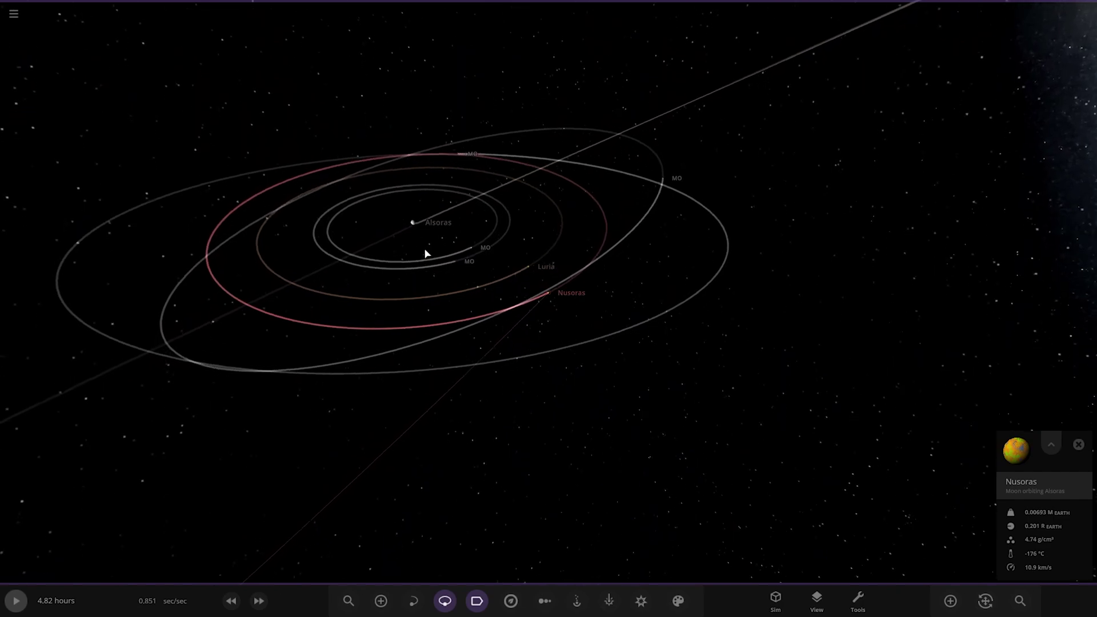
double_click(414, 223)
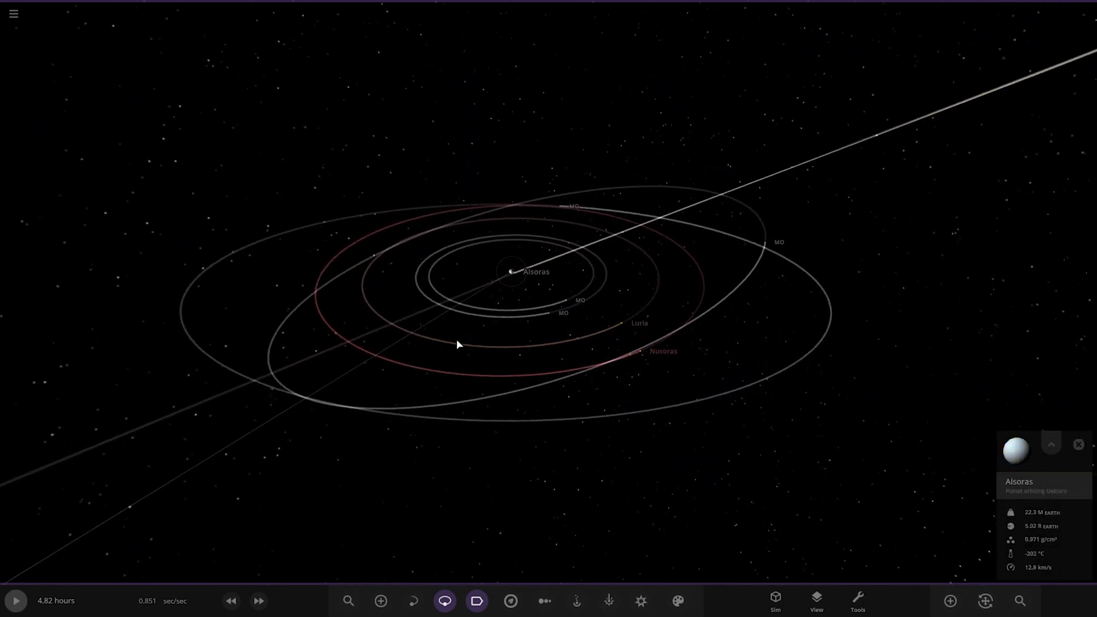
drag(559, 353, 626, 362)
scroll(556, 330, down, 6)
scroll(557, 335, down, 6)
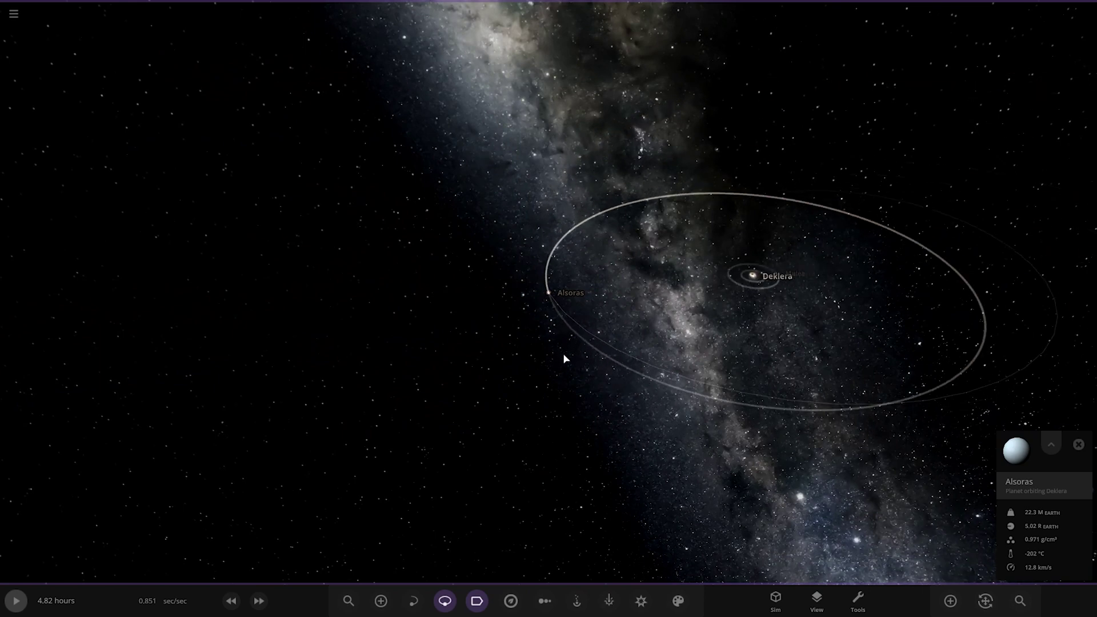
scroll(567, 356, down, 2)
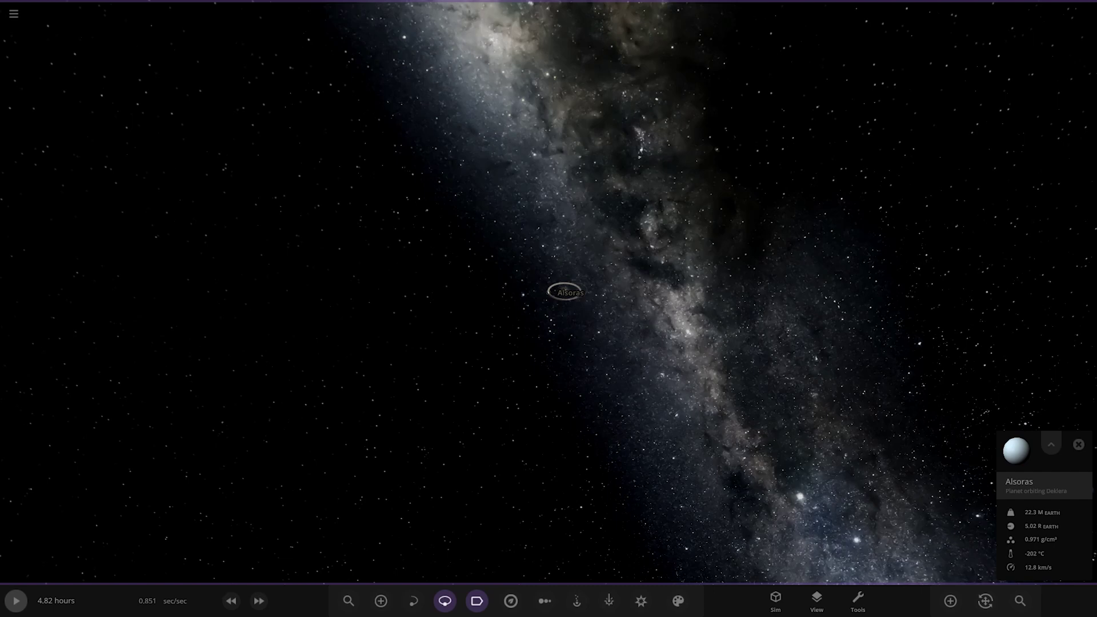
Browse the list of all objects contained in the simulation.
drag(410, 392, 573, 384)
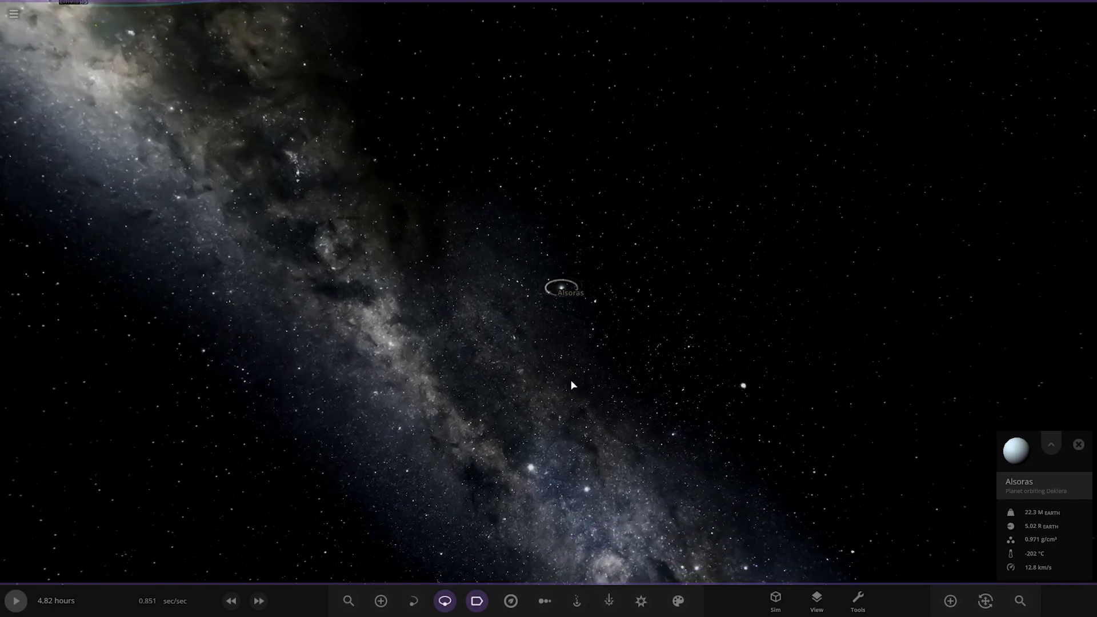
click(1020, 601)
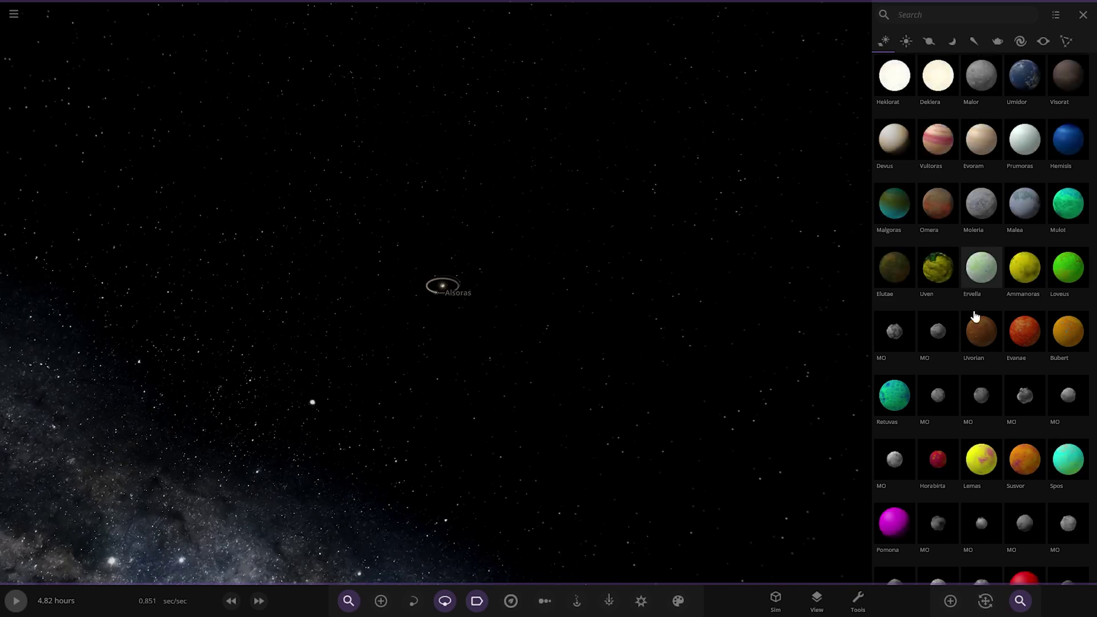
scroll(975, 342, down, 4)
scroll(991, 440, up, 4)
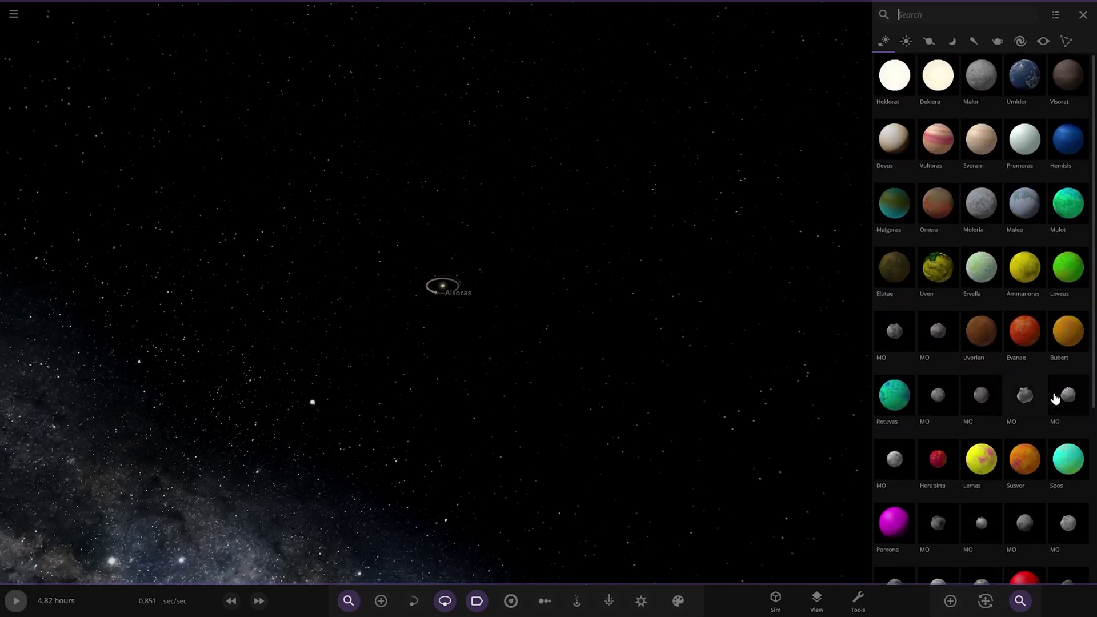
Line up all bodies in a 1D Radius chart and close the object list.
click(548, 603)
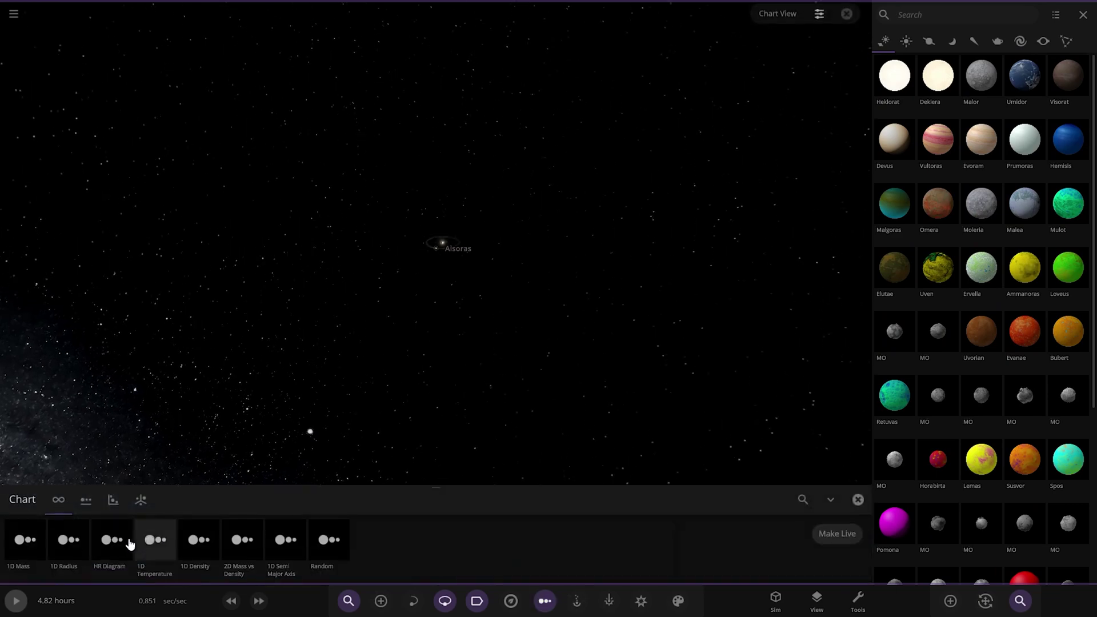
click(68, 543)
click(1084, 14)
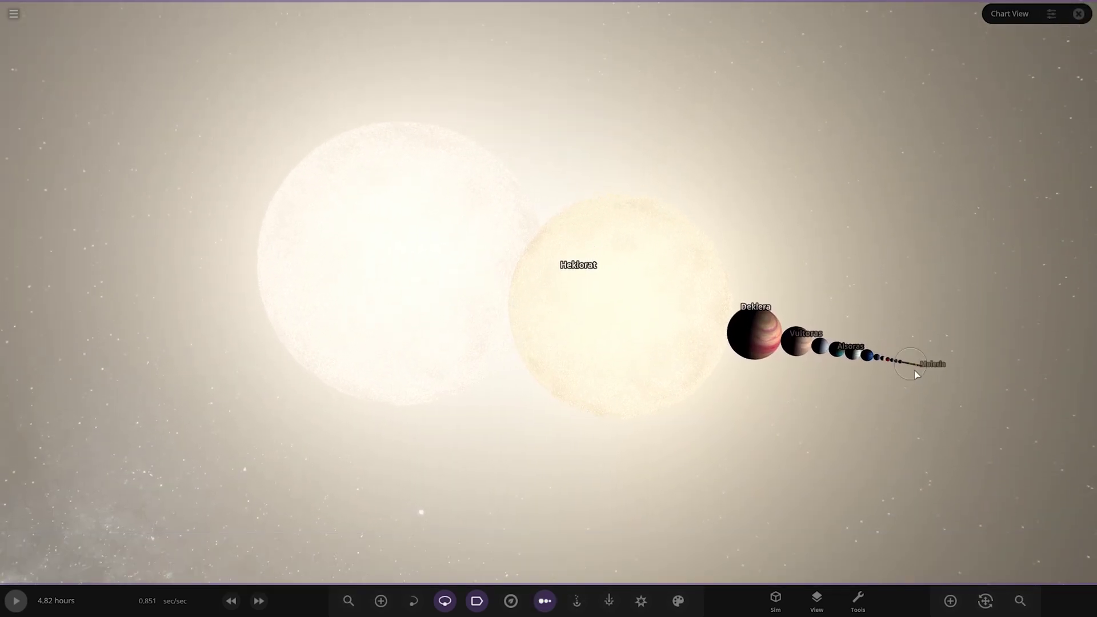
Focus on Moleria, Ammanoras and Vultoras in turn to compare body sizes along the radius chart.
double_click(914, 370)
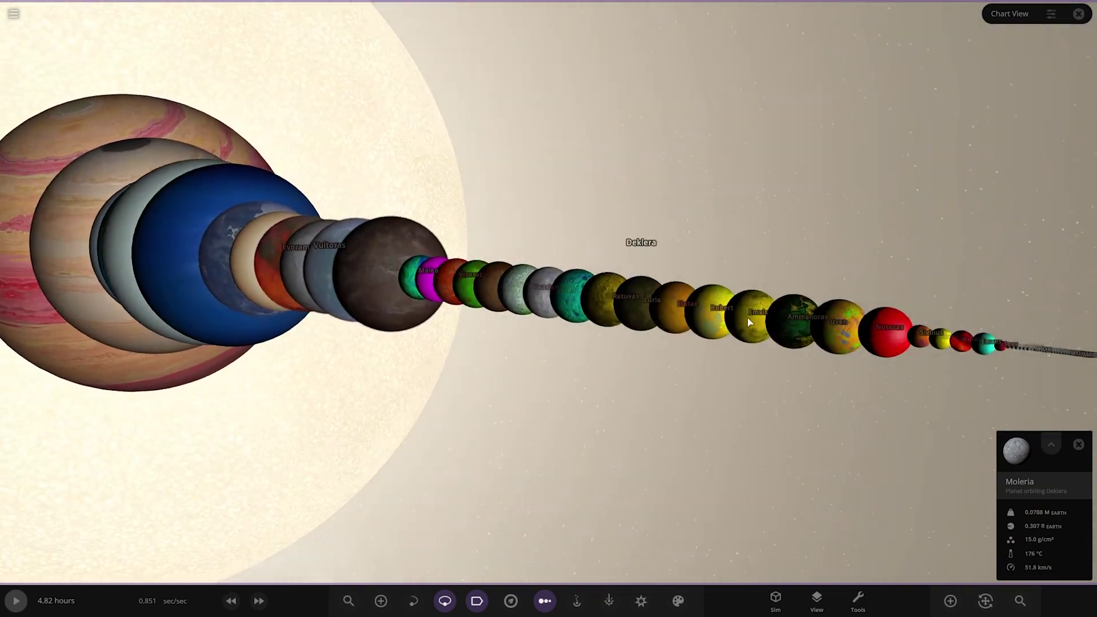
double_click(750, 323)
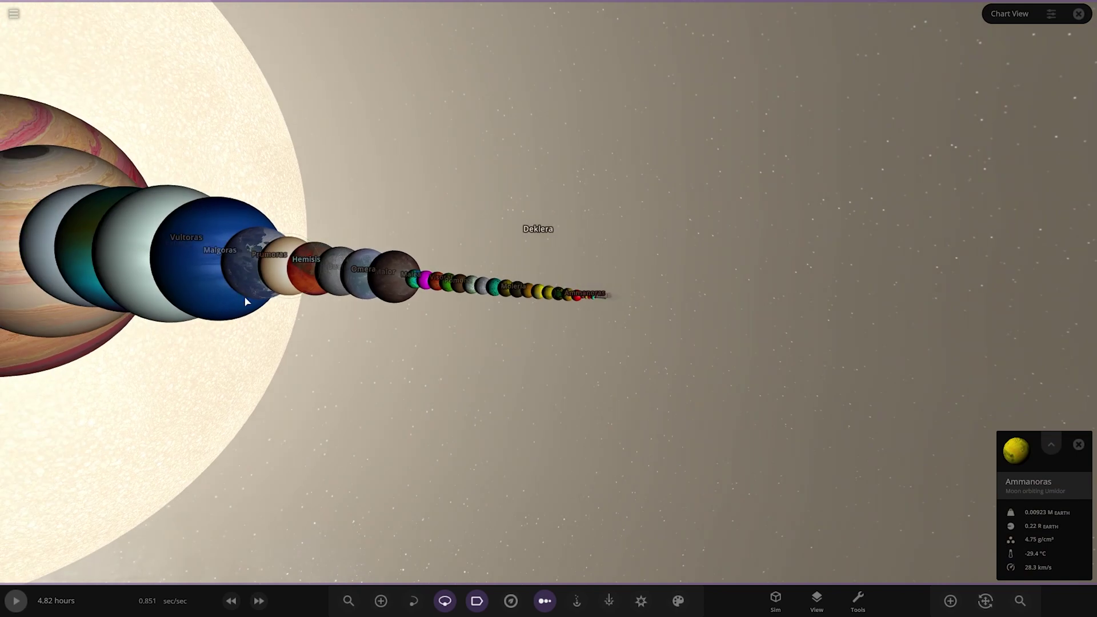
double_click(299, 294)
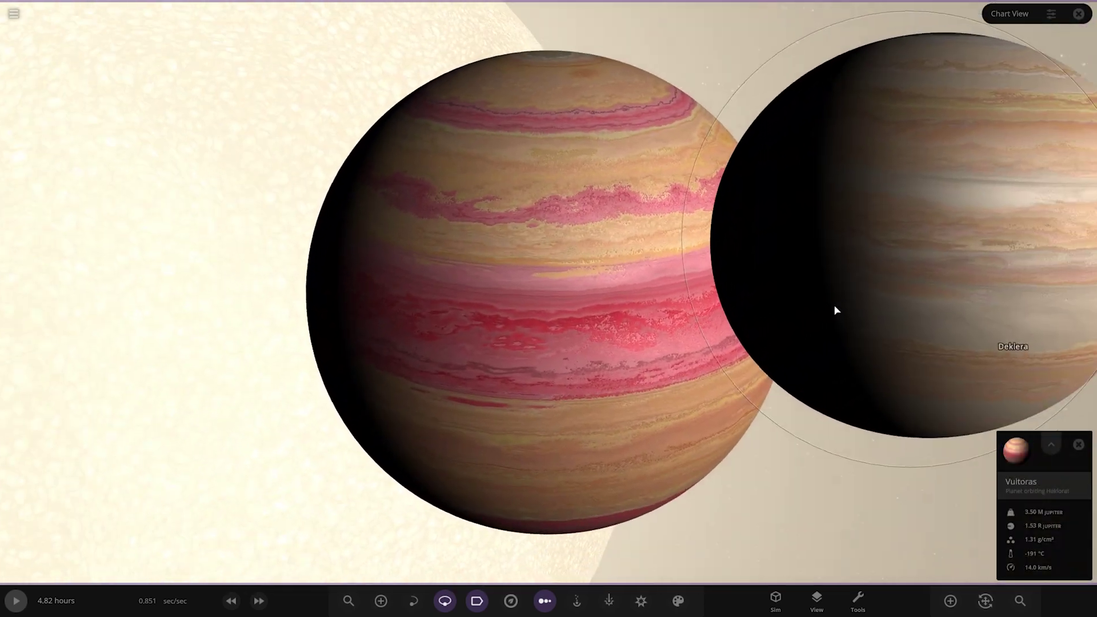
Focus on Evoram in the chart and compare it with its neighbouring planets from near and far.
double_click(835, 304)
scroll(507, 352, down, 5)
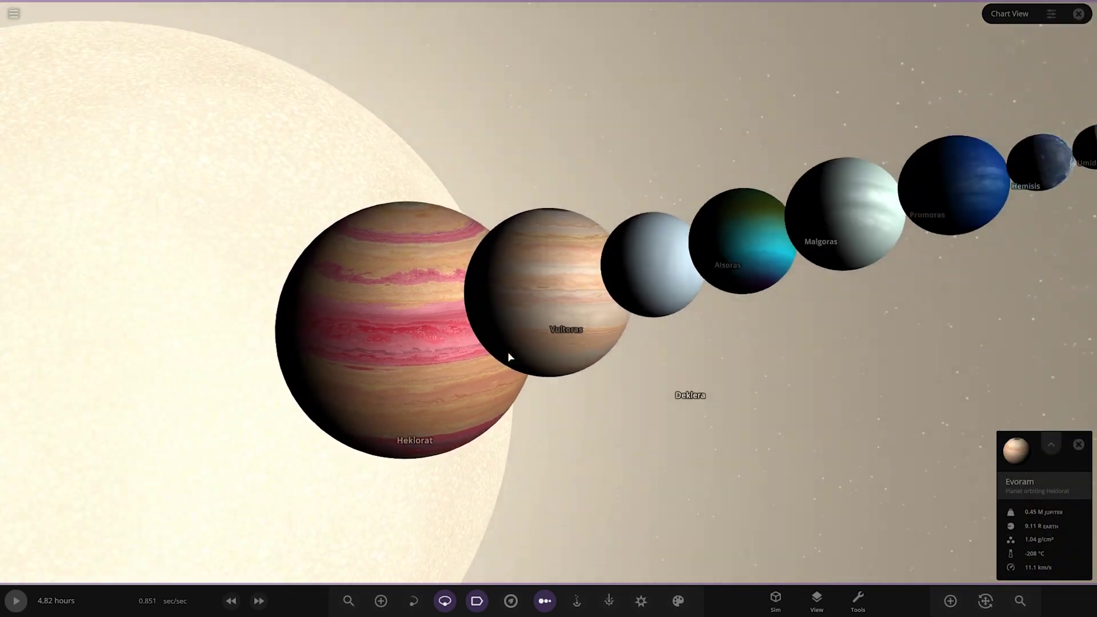
scroll(560, 289, up, 1)
scroll(573, 277, up, 4)
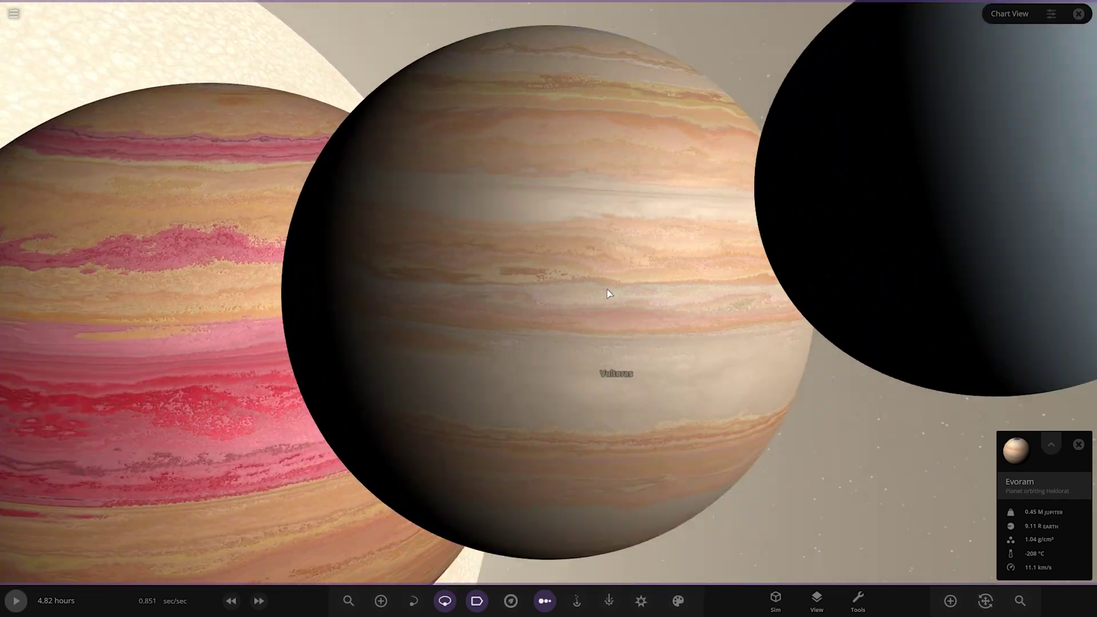
scroll(606, 289, down, 2)
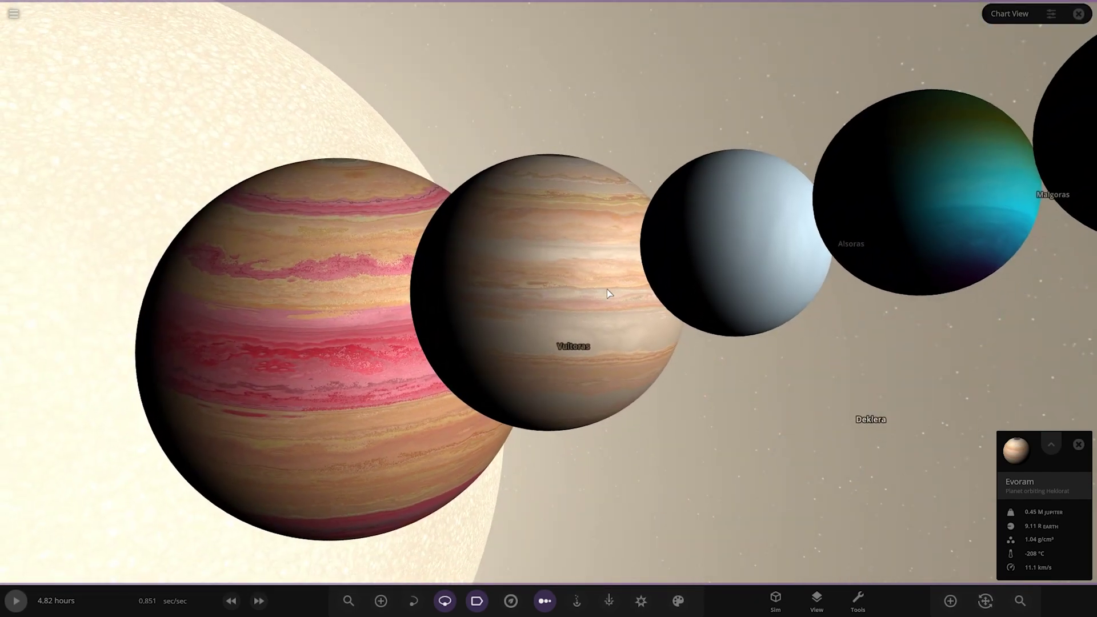
drag(607, 289, 533, 333)
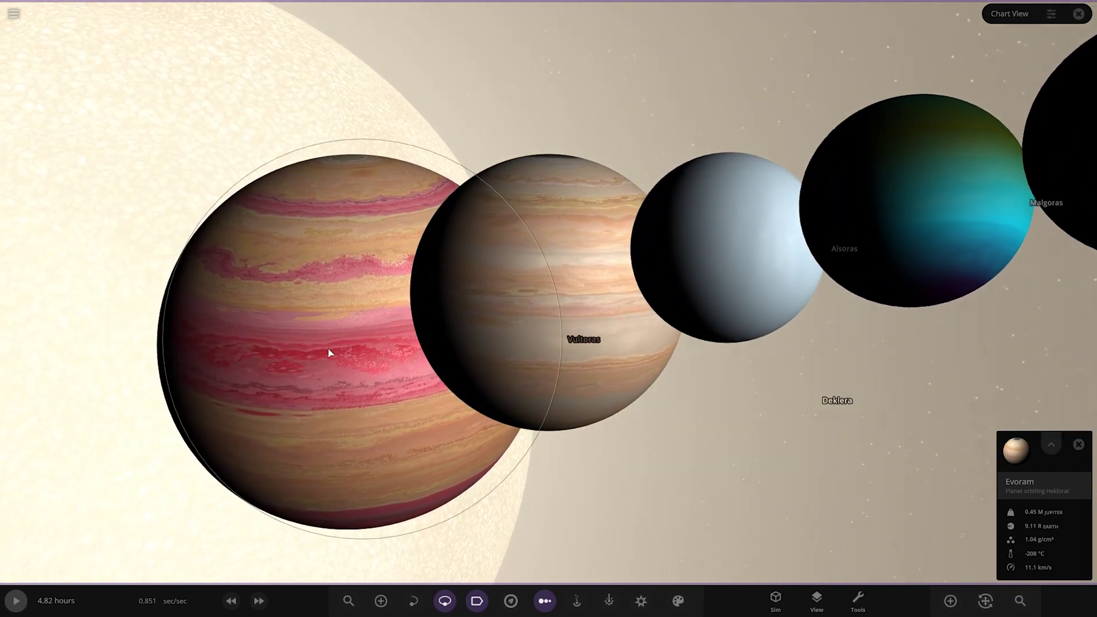
Examine Vultoras up close again, return to Evoram, and view the planet lineup alongside both stars.
double_click(336, 359)
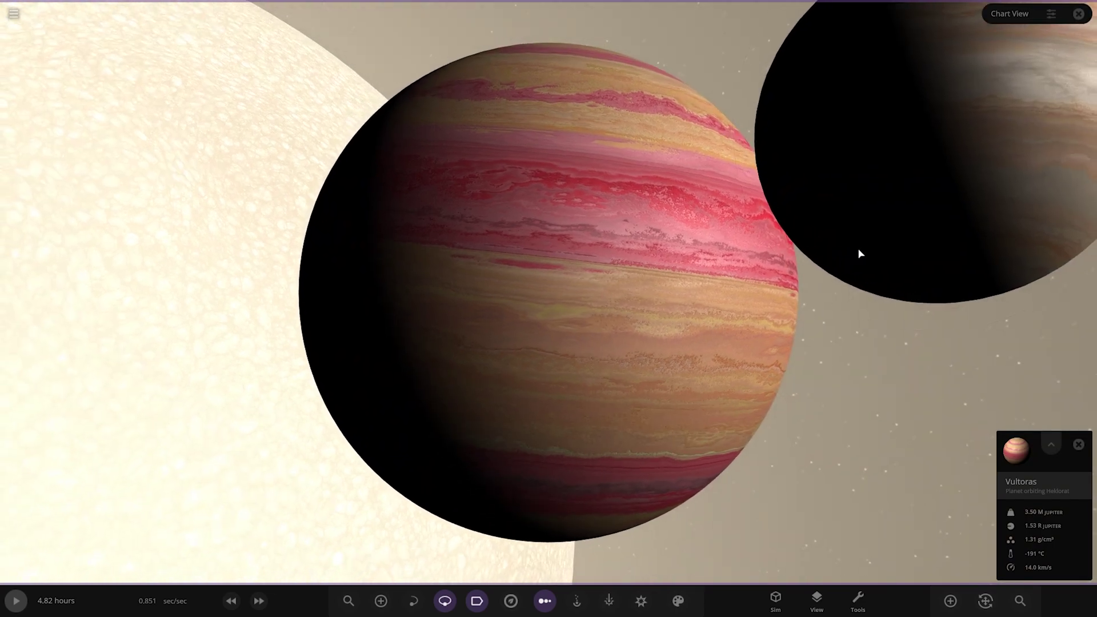
click(870, 228)
scroll(870, 227, down, 6)
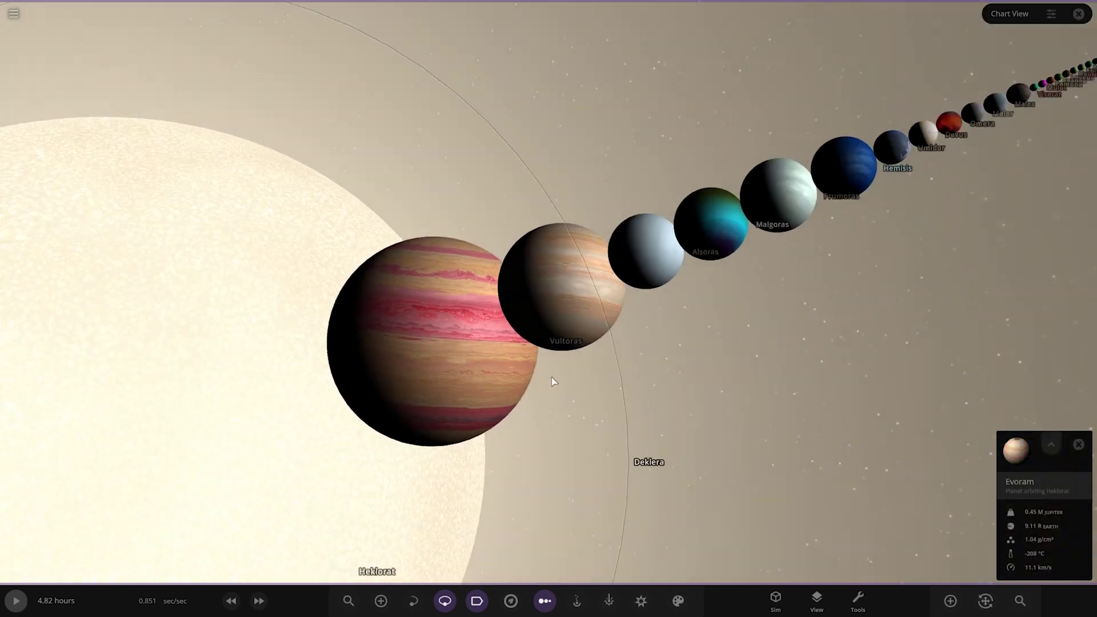
drag(553, 381, 652, 460)
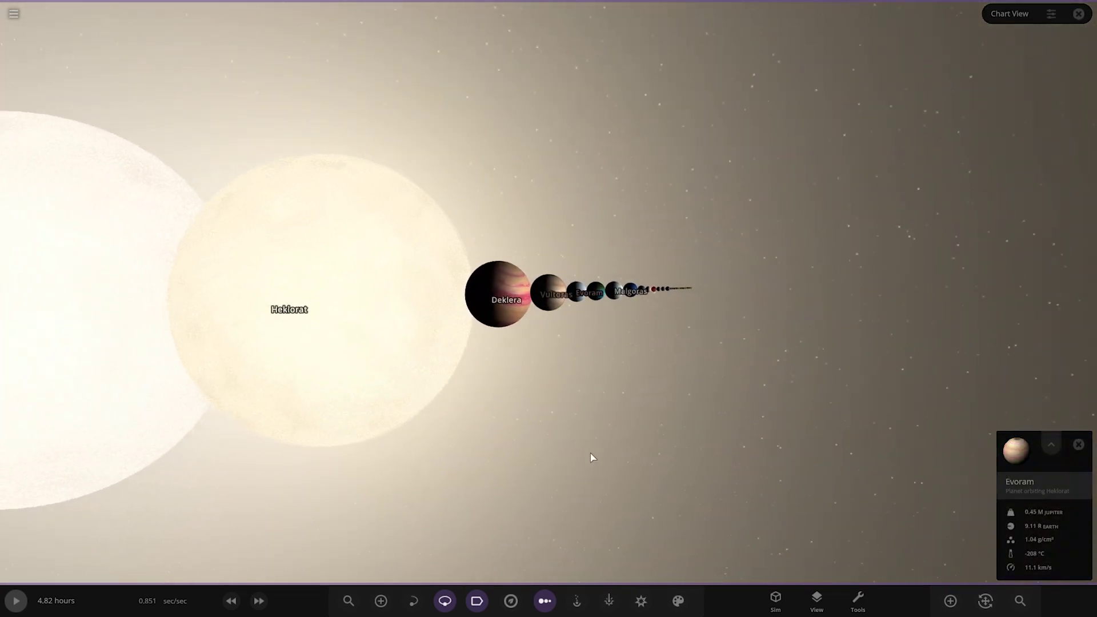
scroll(658, 430, up, 8)
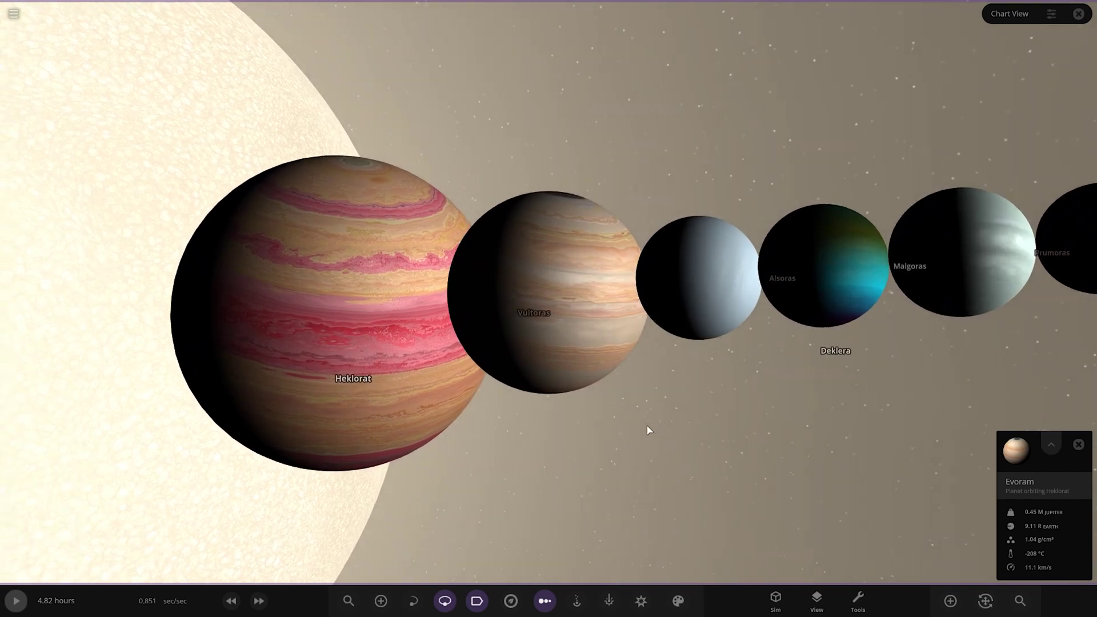
Show the Heklorat system's entry among the subscribed Workshop simulations, close the list, and view the chart lineup from farther away.
click(6, 13)
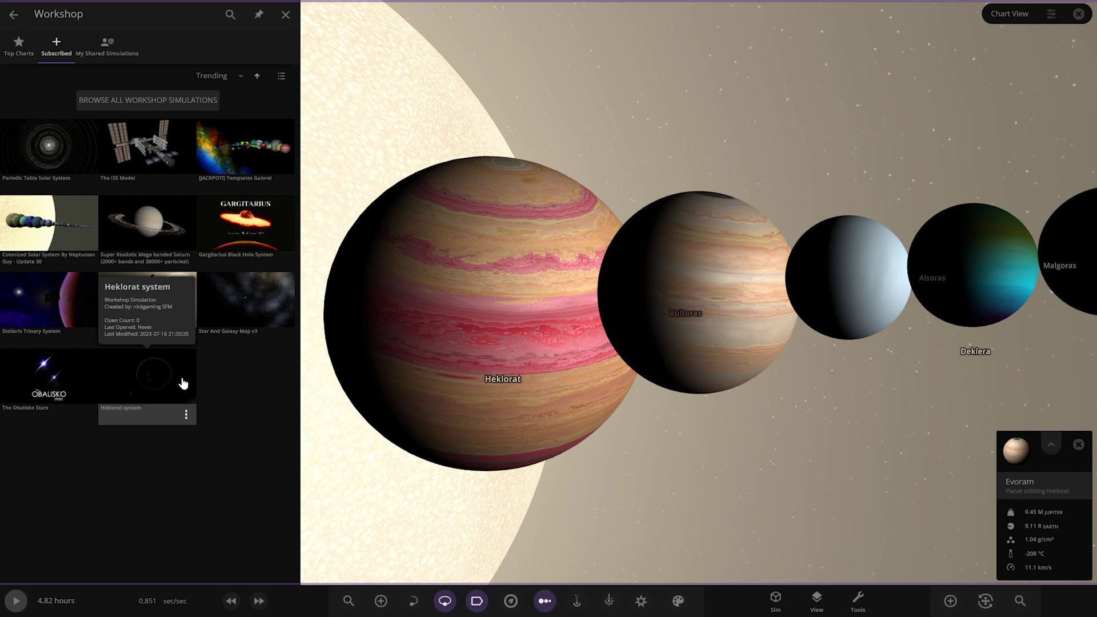
click(285, 14)
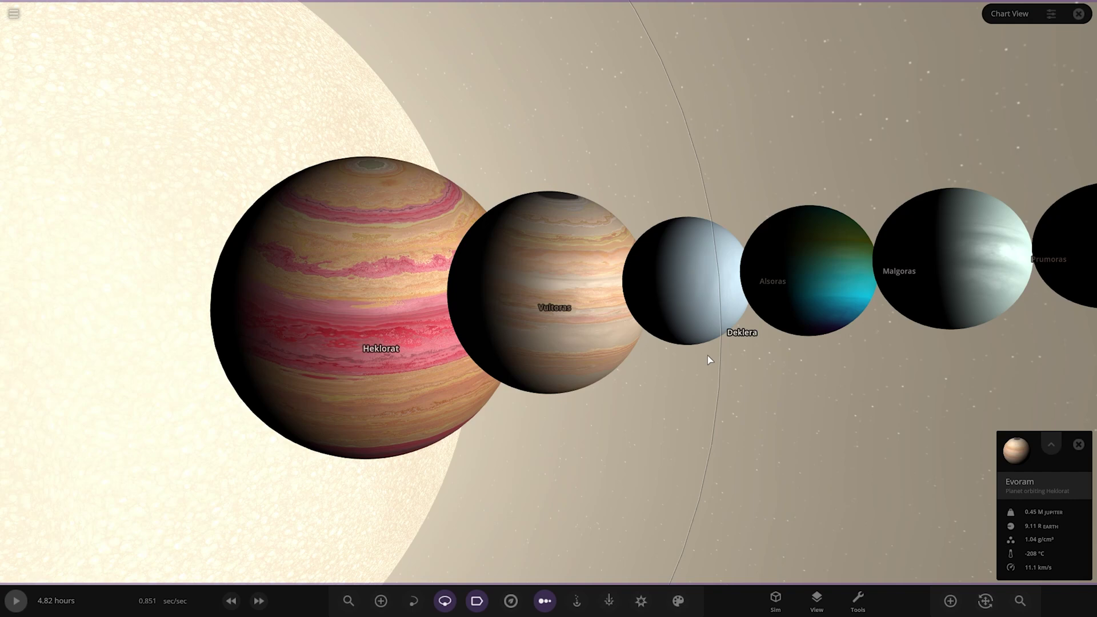
scroll(875, 452, down, 3)
drag(855, 453, 834, 434)
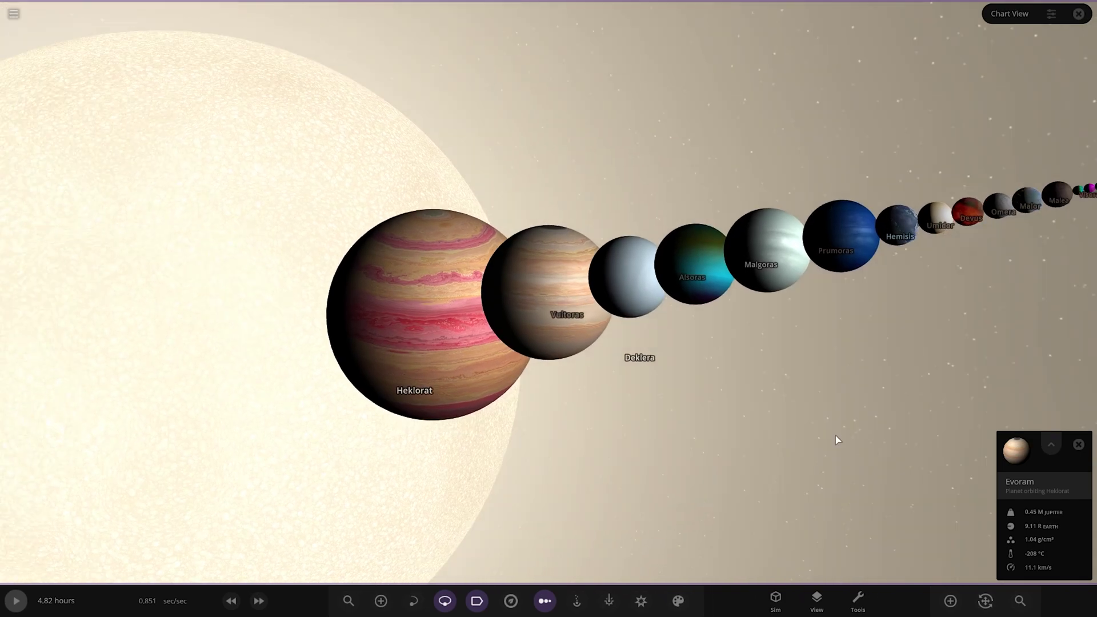